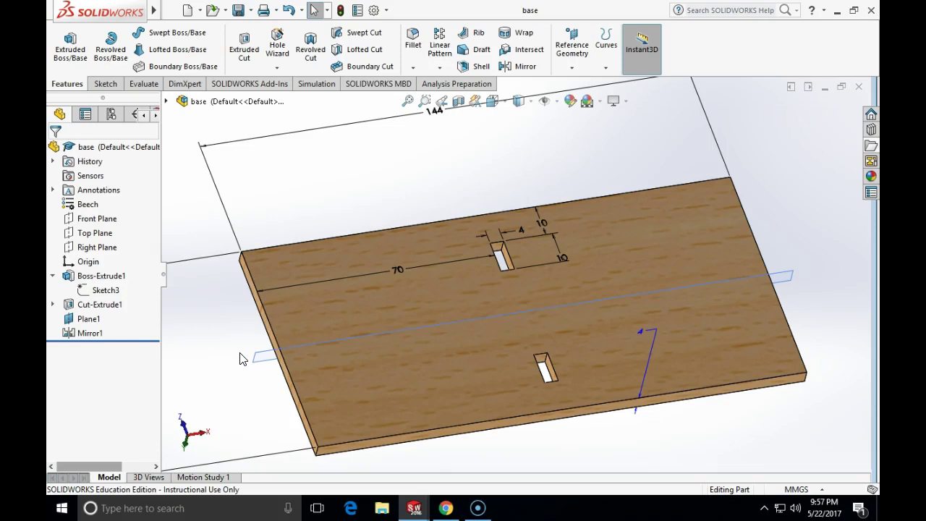
Step: Select the base board's top face and bring up the File menu's Make Assembly from Part command
{"action": "left_click", "coordinate": [263, 273]}
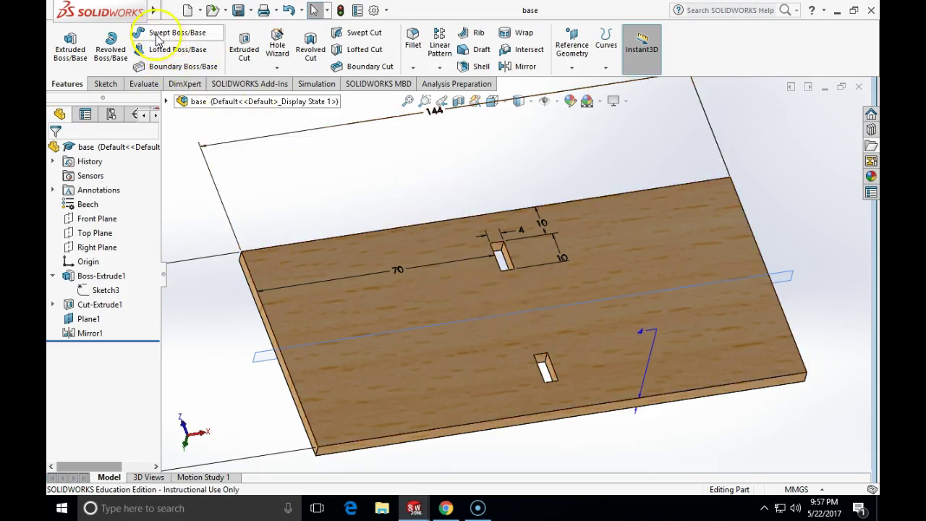
{"action": "left_click", "coordinate": [168, 14]}
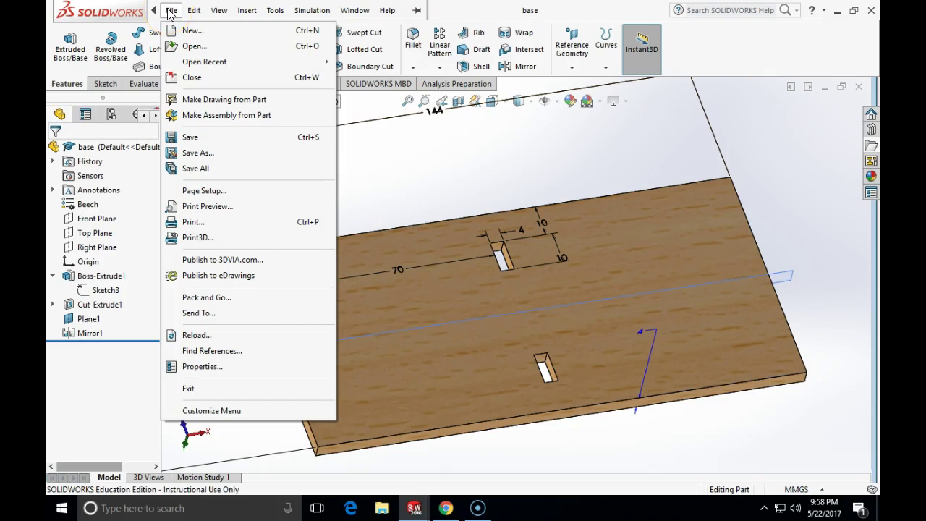
Step: Make an assembly from the base part, inserting the base board fixed at the origin
{"action": "left_click", "coordinate": [194, 116]}
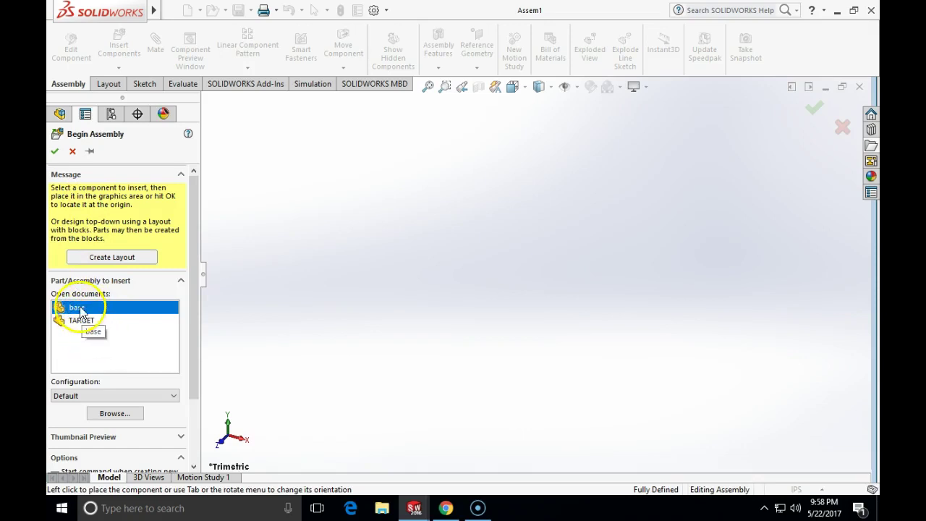
{"action": "left_click", "coordinate": [78, 308]}
{"action": "left_click", "coordinate": [78, 308]}
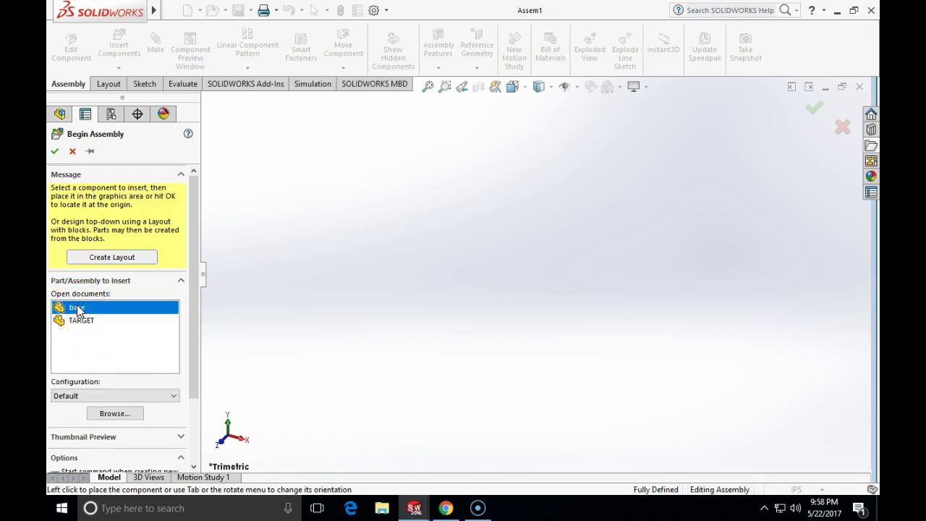
{"action": "left_click_drag", "start_coordinate": [185, 338], "coordinate": [185, 289]}
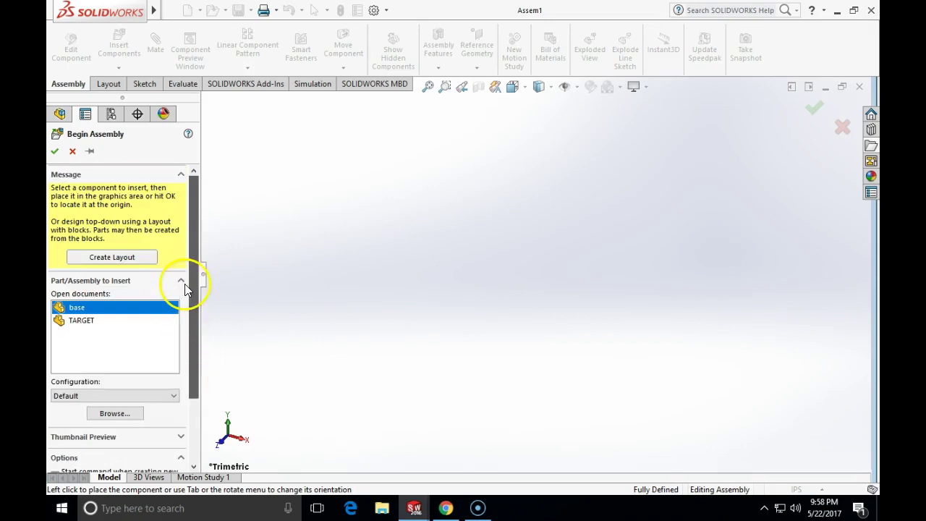
{"action": "left_click", "coordinate": [54, 151]}
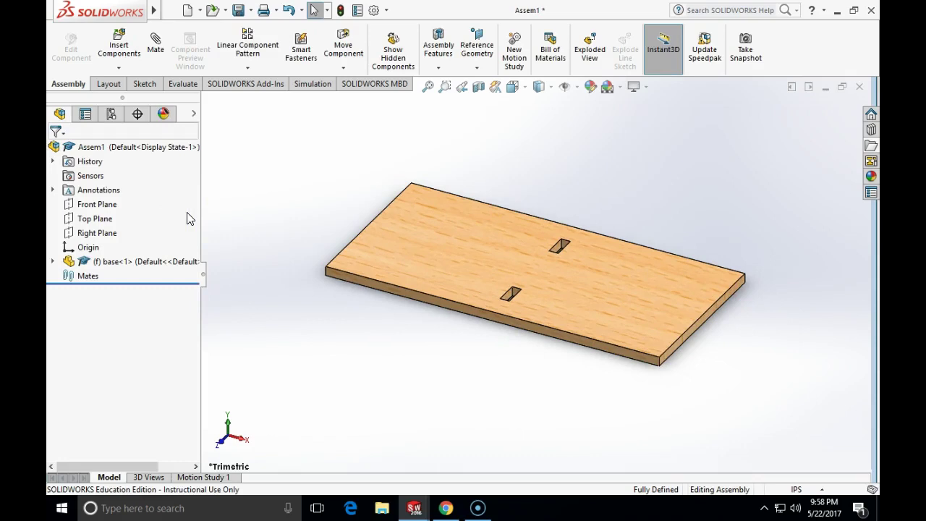
Step: Use Save As to store the new assembly under the file name MARBLE GAME ASSEMBLY
{"action": "left_click", "coordinate": [171, 10]}
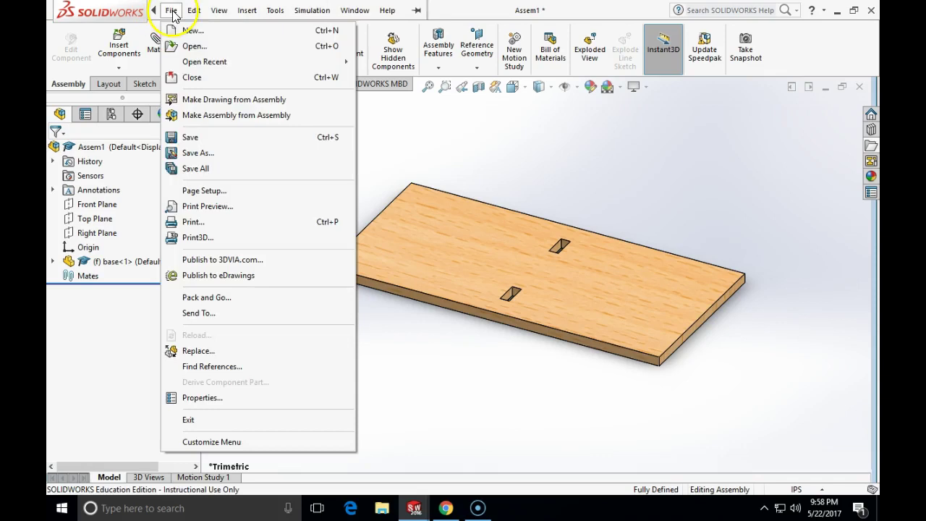
{"action": "left_click", "coordinate": [197, 153]}
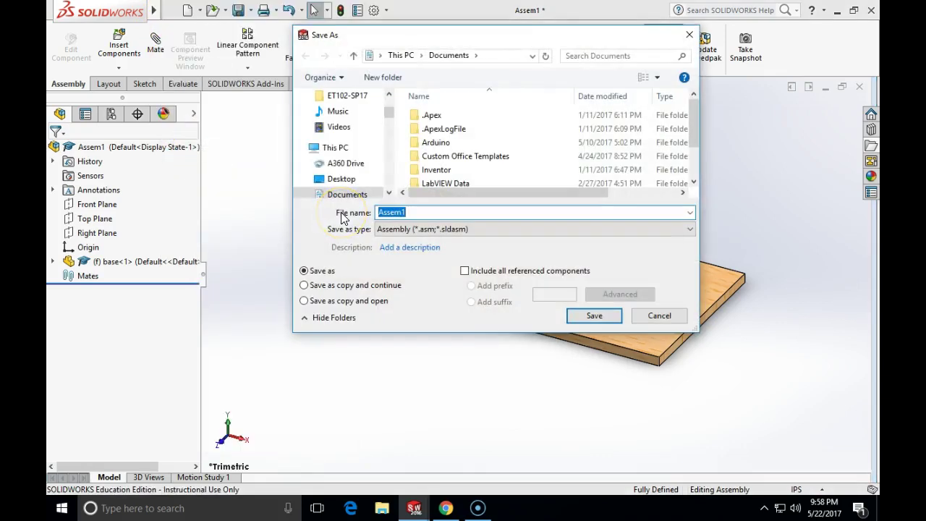
{"action": "type", "text": "MARBLE GAME"}
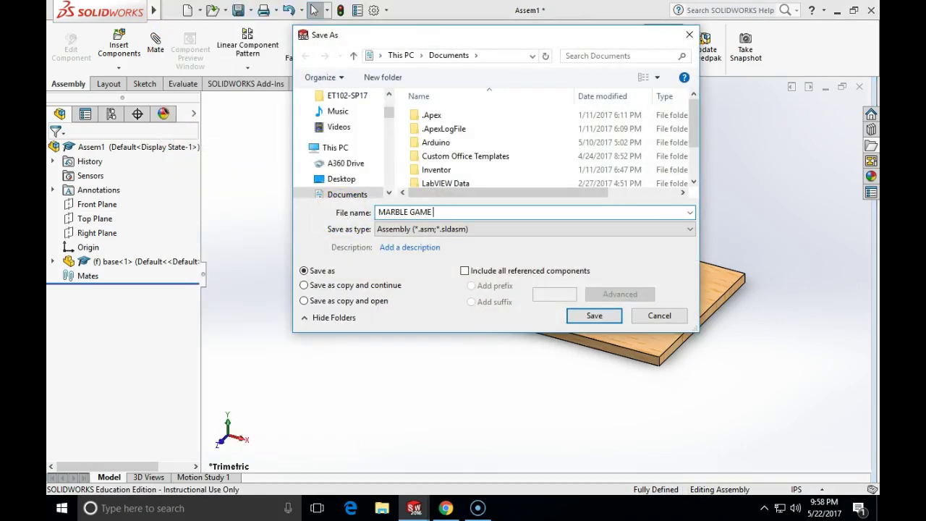
{"action": "type", "text": " ASSEMLYLY"}
{"action": "left_click", "coordinate": [592, 316]}
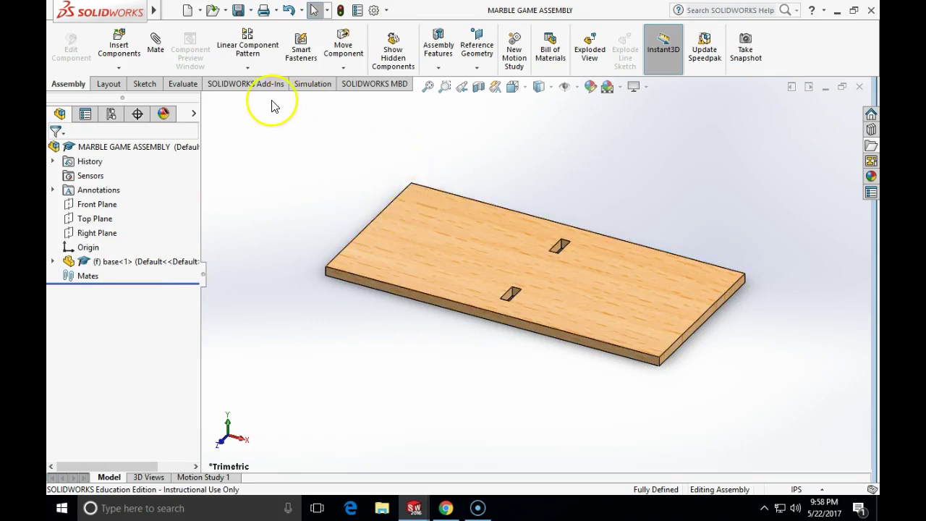
Step: Insert the TARGET part from the open documents and place it beside the base board
{"action": "left_click", "coordinate": [119, 69]}
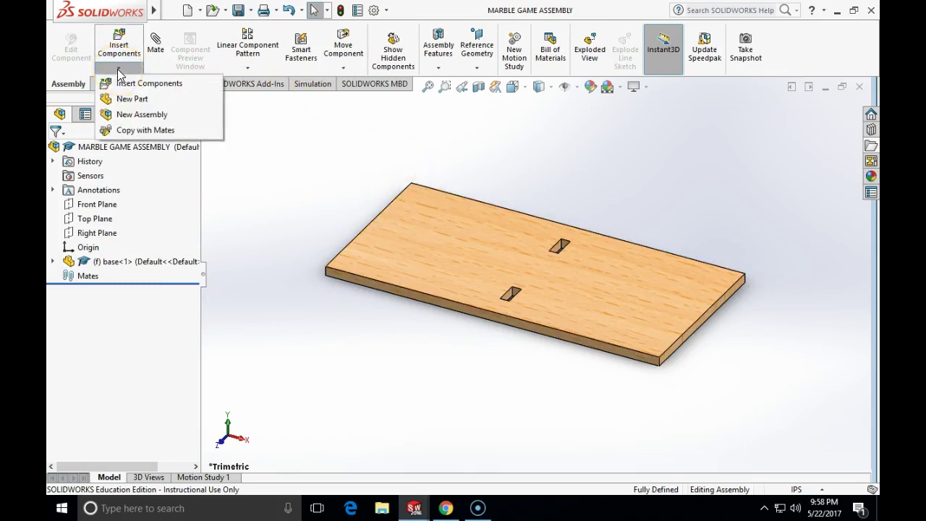
{"action": "left_click", "coordinate": [125, 47]}
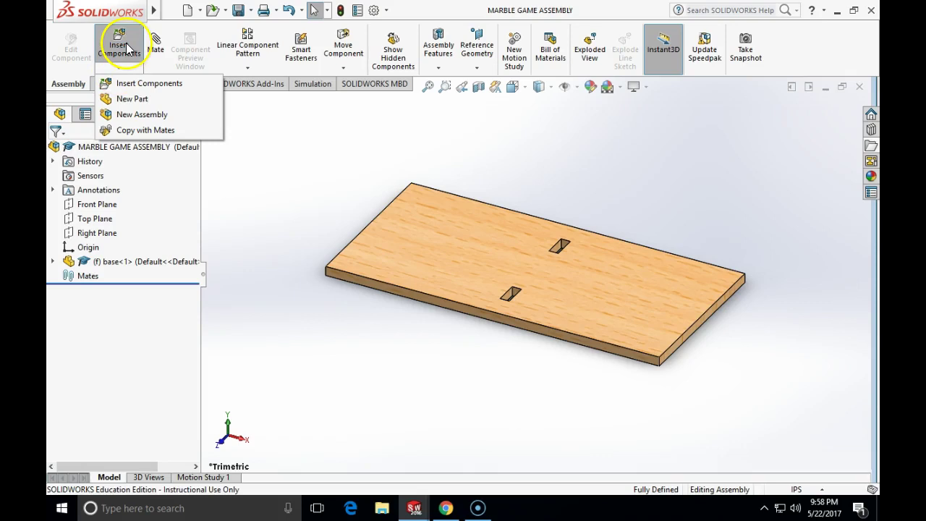
{"action": "left_click", "coordinate": [109, 83]}
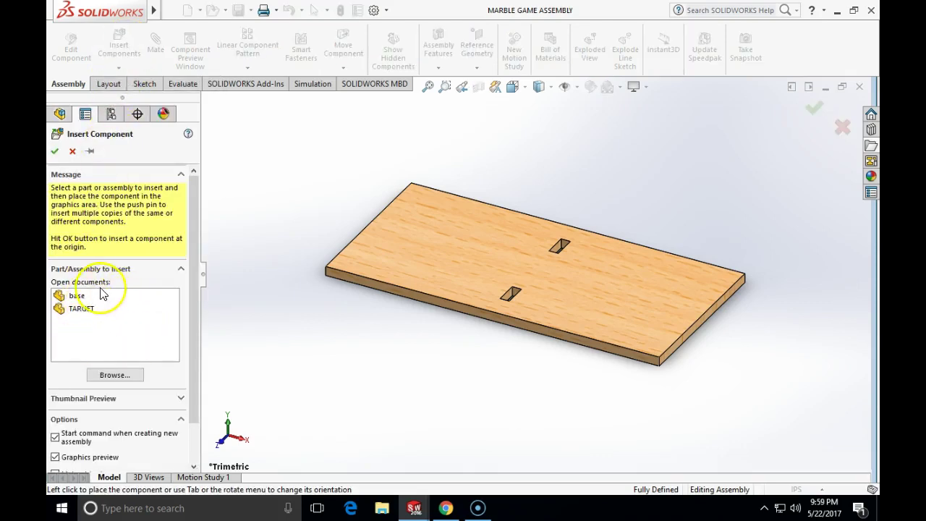
{"action": "left_click", "coordinate": [85, 309]}
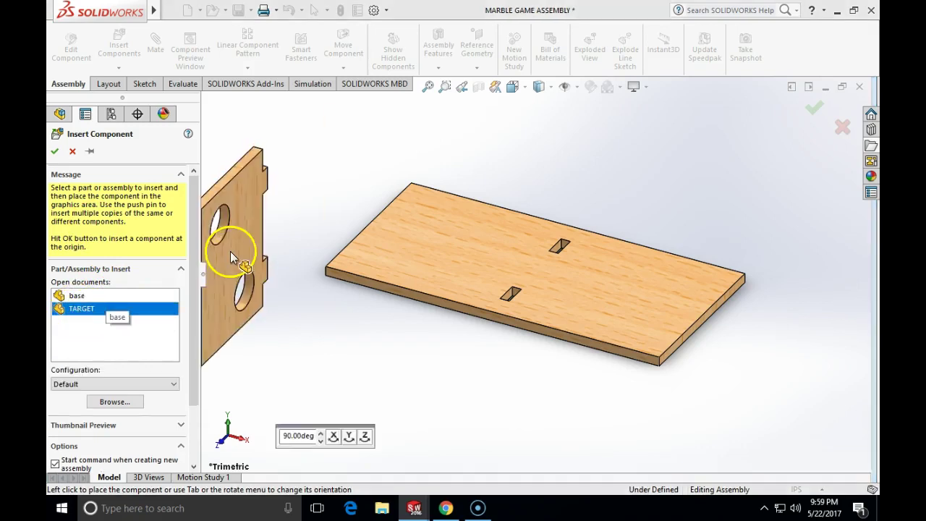
{"action": "left_click", "coordinate": [258, 218]}
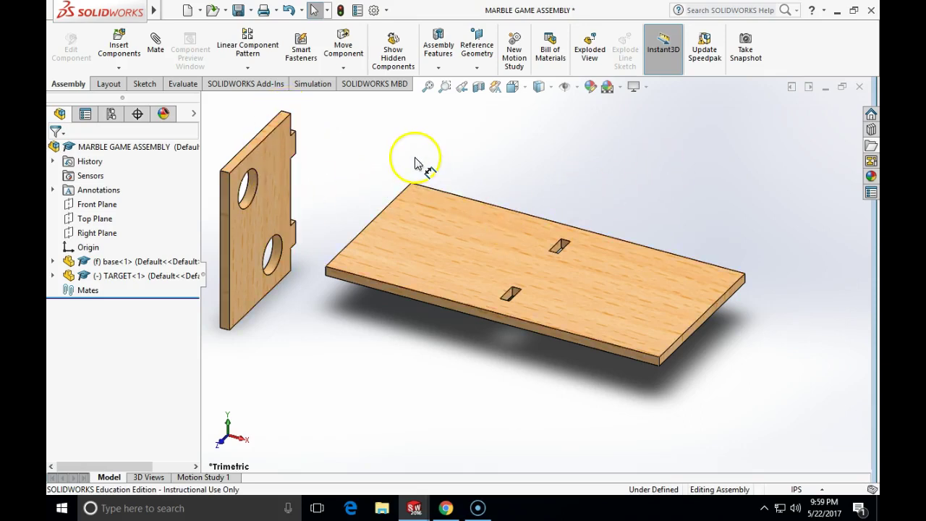
Step: Start a mate and orbit until the TARGET plate stands upright beside the base's slots
{"action": "left_click", "coordinate": [151, 47]}
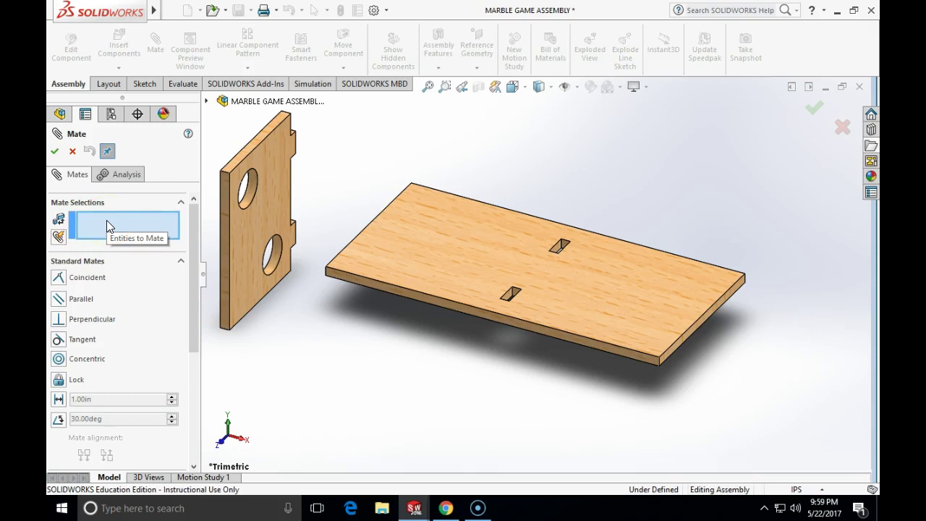
{"action": "middle_click_drag", "start_coordinate": [325, 171], "coordinate": [244, 204]}
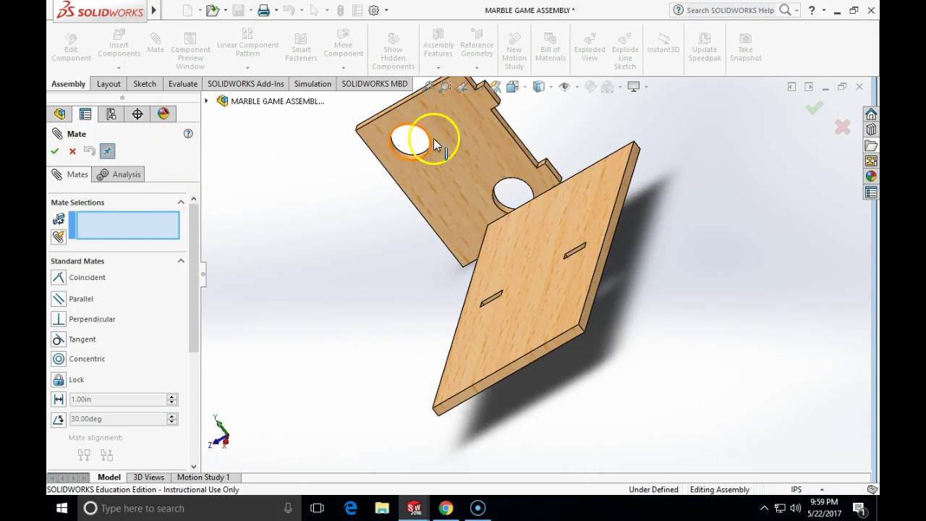
{"action": "scroll", "coordinate": [473, 141], "scroll_direction": "down", "scroll_amount": 3}
{"action": "middle_click_drag", "start_coordinate": [575, 153], "coordinate": [541, 164]}
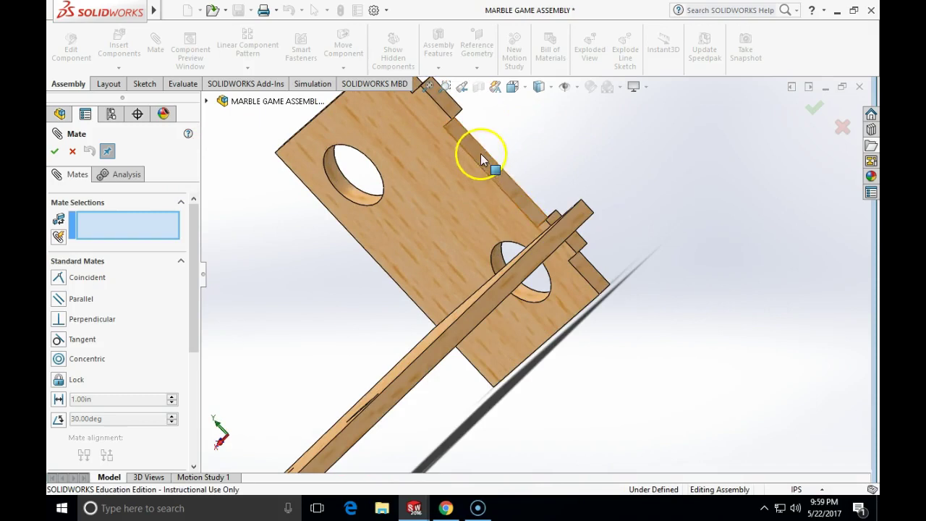
{"action": "scroll", "coordinate": [542, 191], "scroll_direction": "up", "scroll_amount": 3}
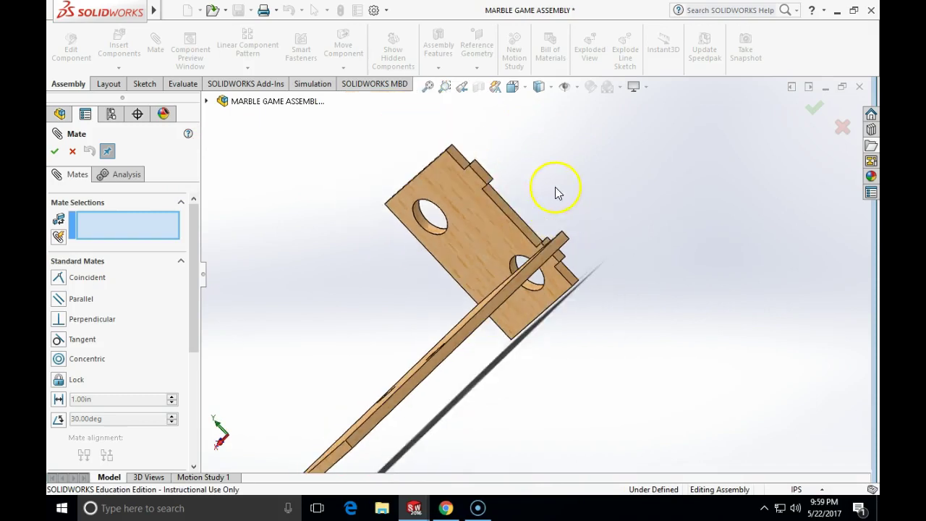
{"action": "middle_click_drag", "start_coordinate": [555, 192], "coordinate": [583, 335]}
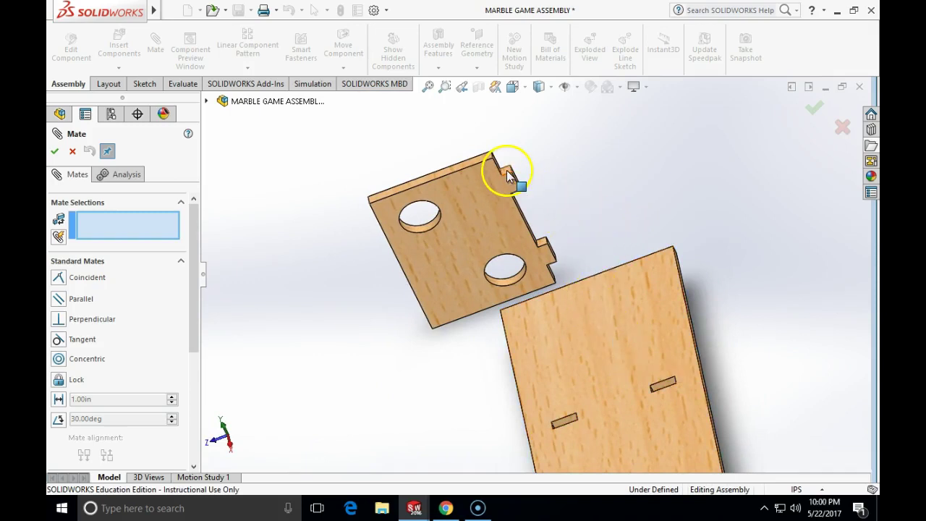
{"action": "middle_click_drag", "start_coordinate": [506, 169], "coordinate": [781, 420]}
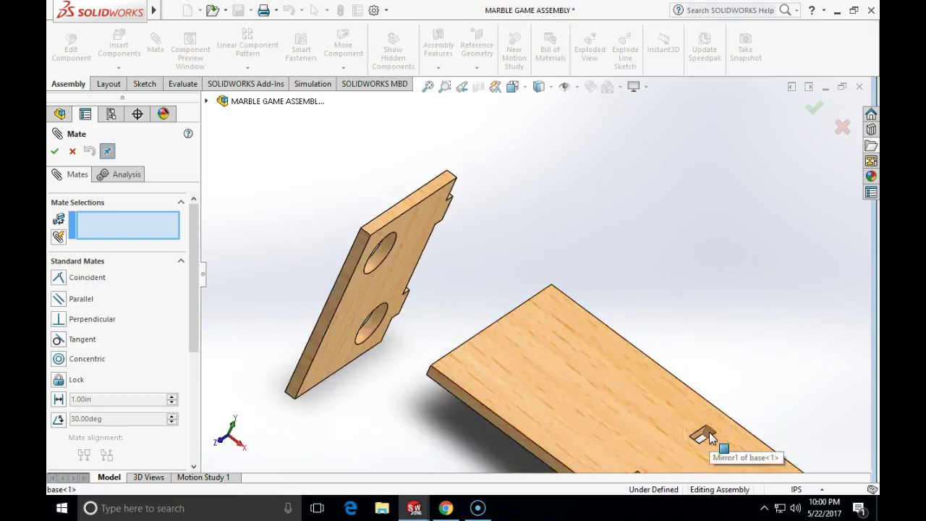
{"action": "middle_click_drag", "start_coordinate": [677, 327], "coordinate": [612, 263]}
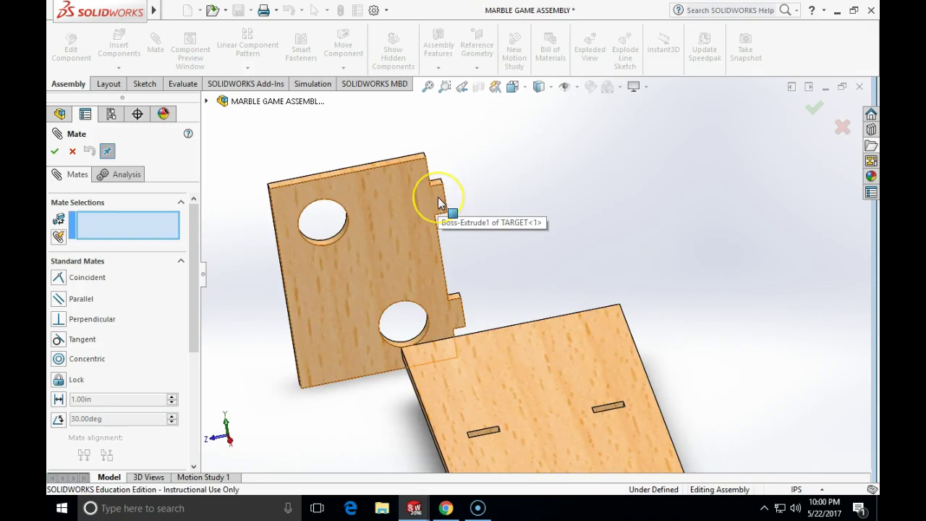
{"action": "middle_click_drag", "start_coordinate": [438, 197], "coordinate": [666, 456]}
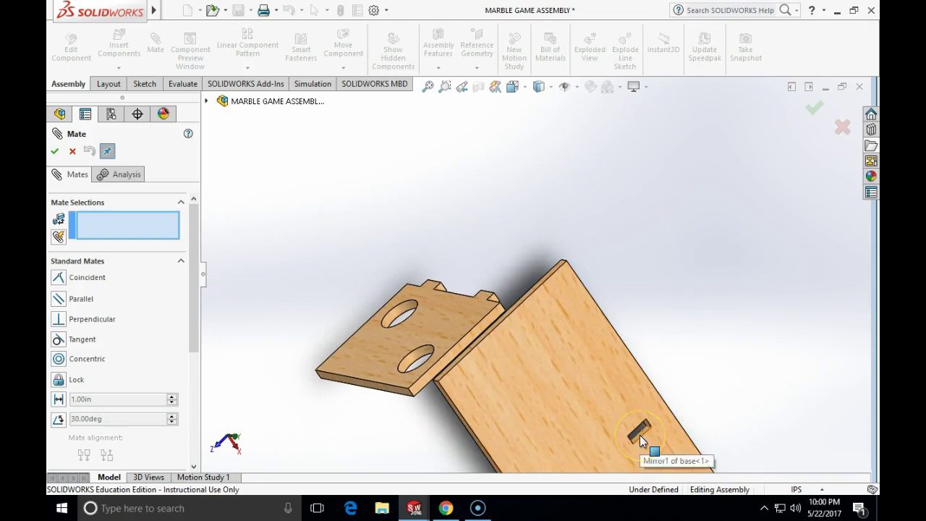
{"action": "middle_click_drag", "start_coordinate": [717, 374], "coordinate": [610, 251]}
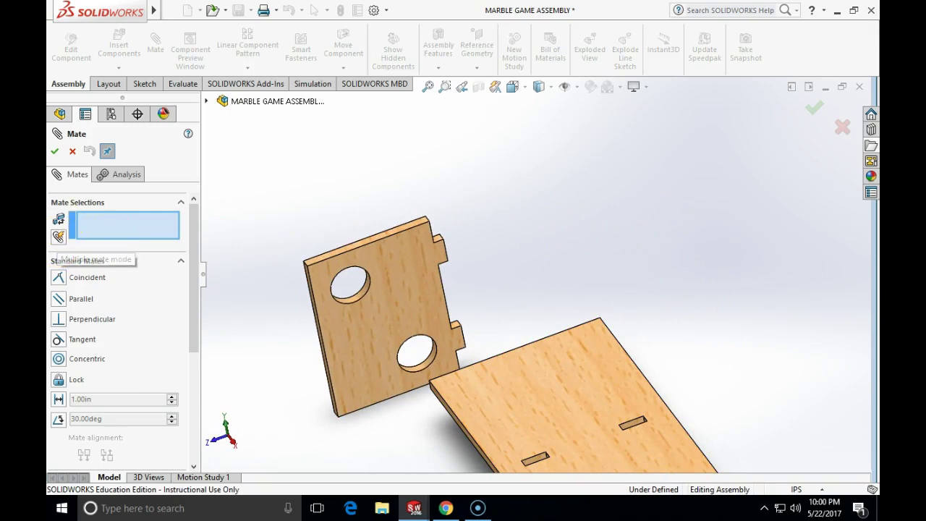
Step: Choose a Coincident mate between a base board face and a TARGET plate face
{"action": "left_click", "coordinate": [60, 281]}
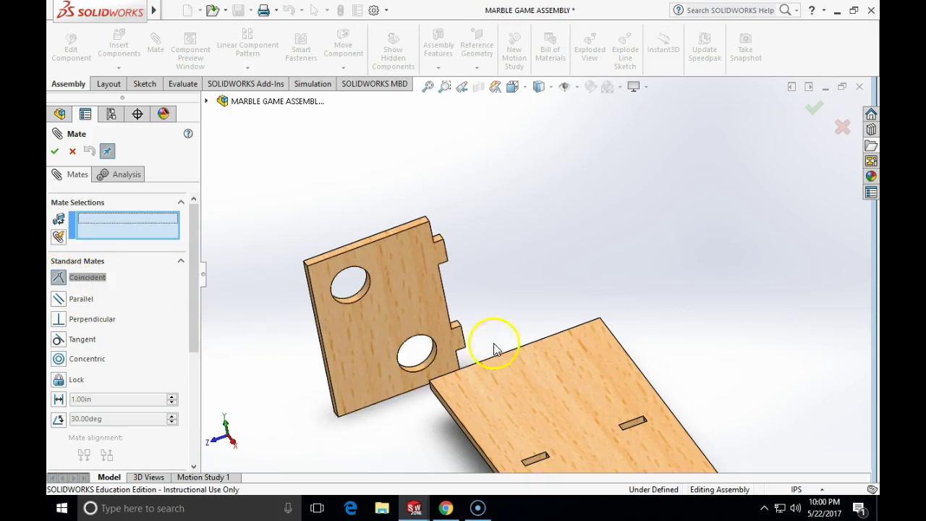
{"action": "left_click", "coordinate": [573, 408]}
{"action": "key", "text": "z"}
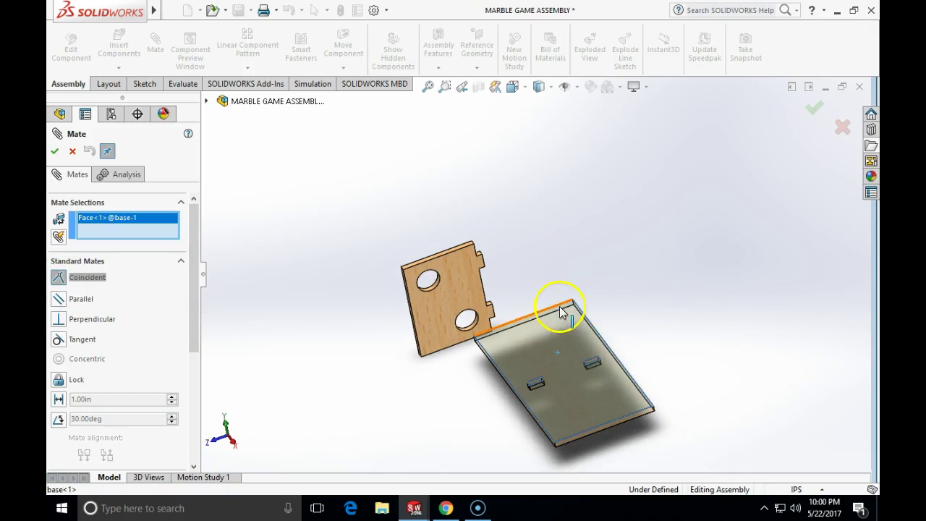
{"action": "middle_click_drag", "start_coordinate": [558, 310], "coordinate": [470, 278]}
{"action": "scroll", "coordinate": [537, 275], "scroll_direction": "down", "scroll_amount": 3}
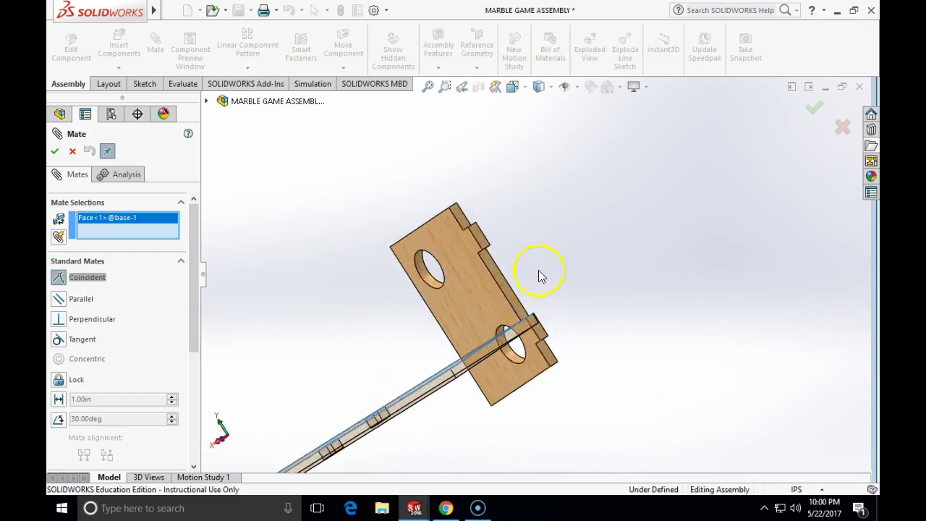
{"action": "left_click", "coordinate": [489, 274]}
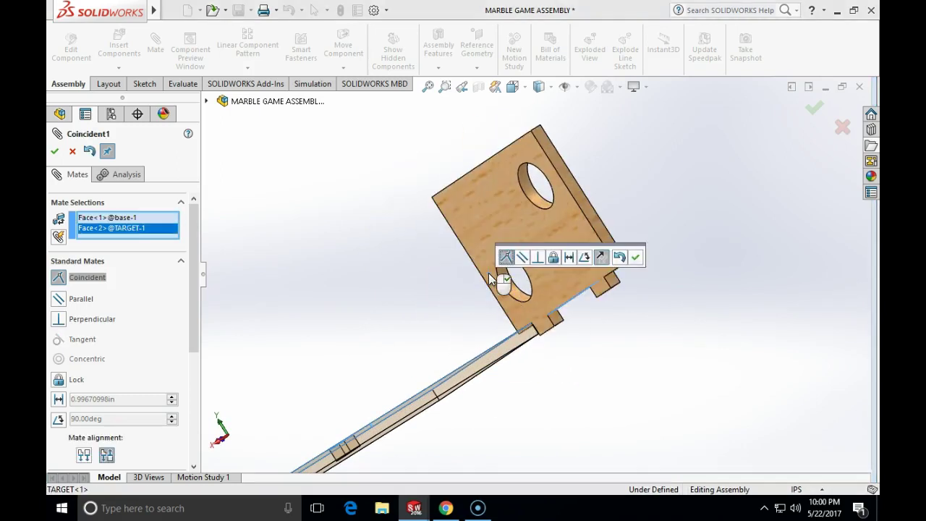
Step: Accept the first mate, then make a TARGET tab face coincident with the base's square hole face
{"action": "left_click", "coordinate": [54, 151]}
{"action": "middle_click_drag", "start_coordinate": [395, 322], "coordinate": [473, 329]}
{"action": "left_click_drag", "start_coordinate": [440, 252], "coordinate": [396, 283]}
{"action": "middle_click_drag", "start_coordinate": [640, 342], "coordinate": [556, 279]}
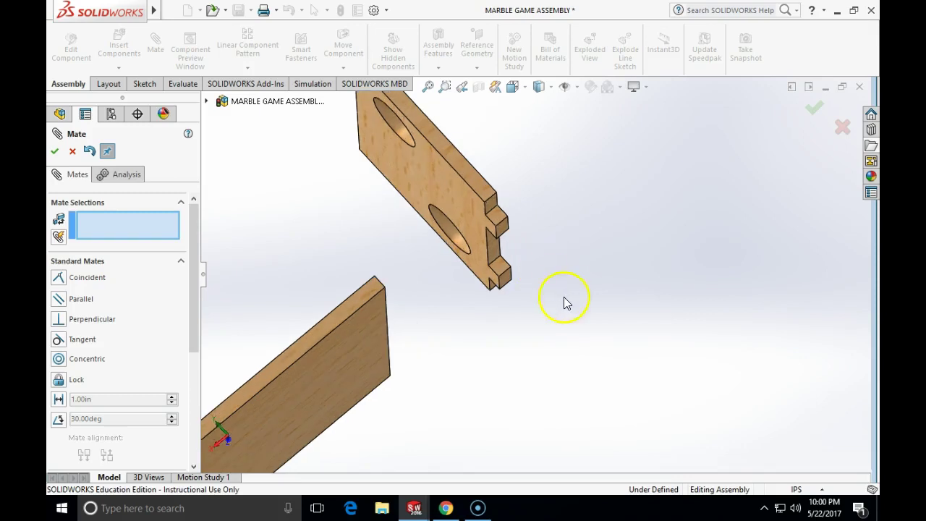
{"action": "left_click", "coordinate": [498, 219]}
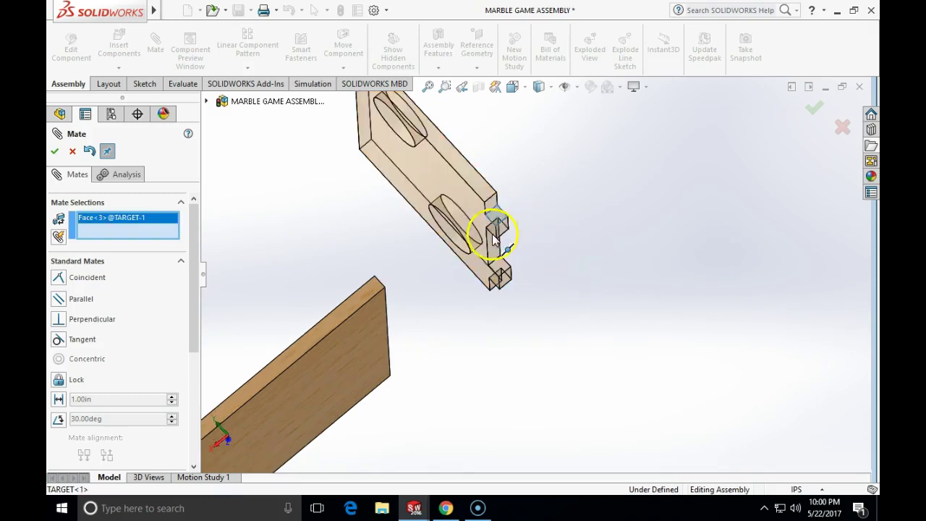
{"action": "middle_click_drag", "start_coordinate": [447, 280], "coordinate": [509, 320]}
{"action": "middle_click_drag", "start_coordinate": [639, 389], "coordinate": [710, 432]}
{"action": "scroll", "coordinate": [536, 394], "scroll_direction": "down", "scroll_amount": 5}
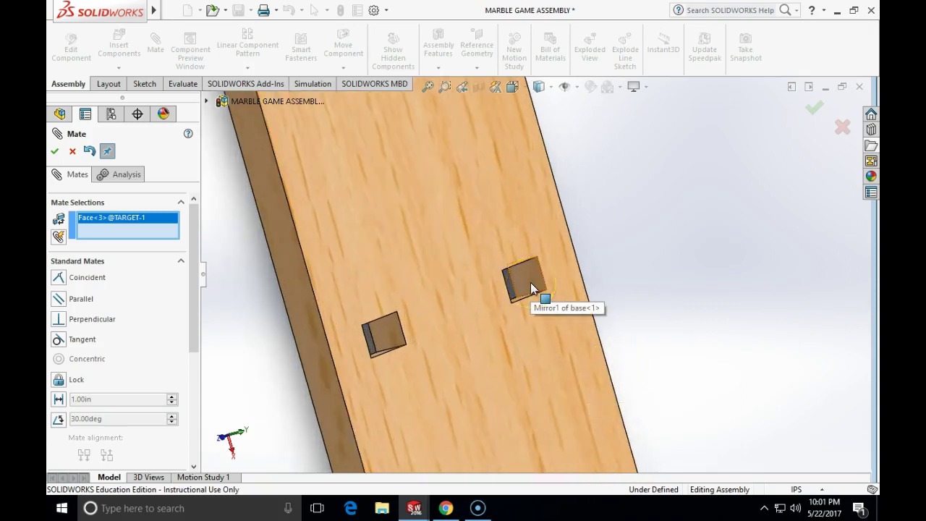
{"action": "left_click", "coordinate": [530, 282]}
{"action": "left_click", "coordinate": [678, 304]}
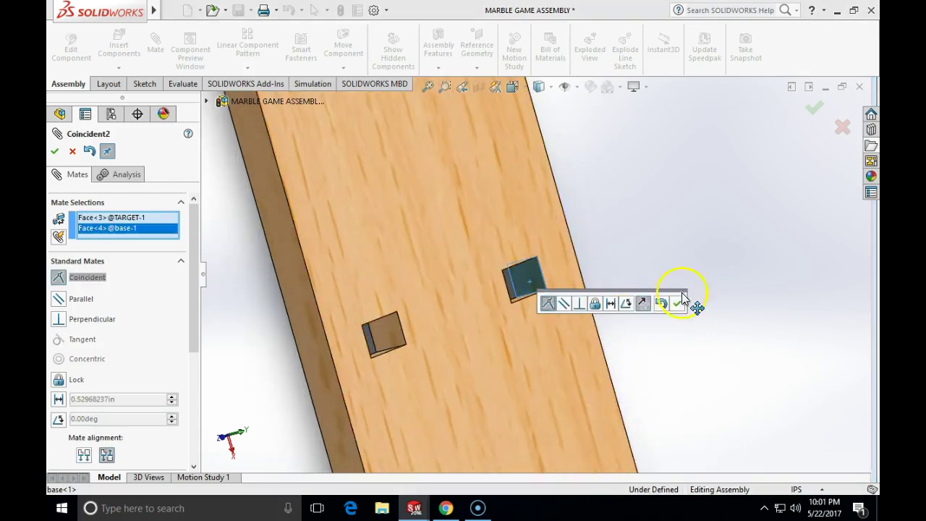
Step: Mate another TARGET tab face coincident with the board's slot face, fully defining the assembly
{"action": "scroll", "coordinate": [679, 298], "scroll_direction": "up", "scroll_amount": 3}
{"action": "scroll", "coordinate": [679, 298], "scroll_direction": "up", "scroll_amount": 5}
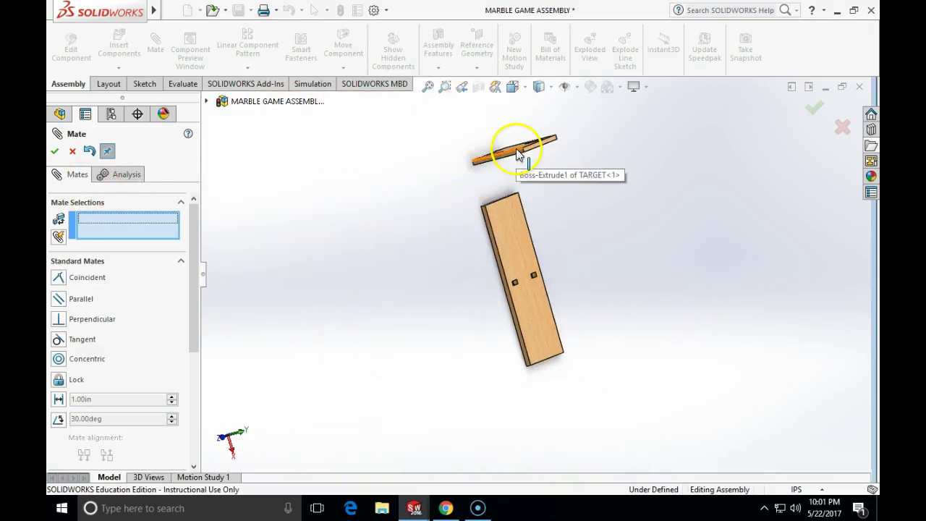
{"action": "left_click_drag", "start_coordinate": [516, 153], "coordinate": [574, 397]}
{"action": "scroll", "coordinate": [575, 275], "scroll_direction": "down", "scroll_amount": 3}
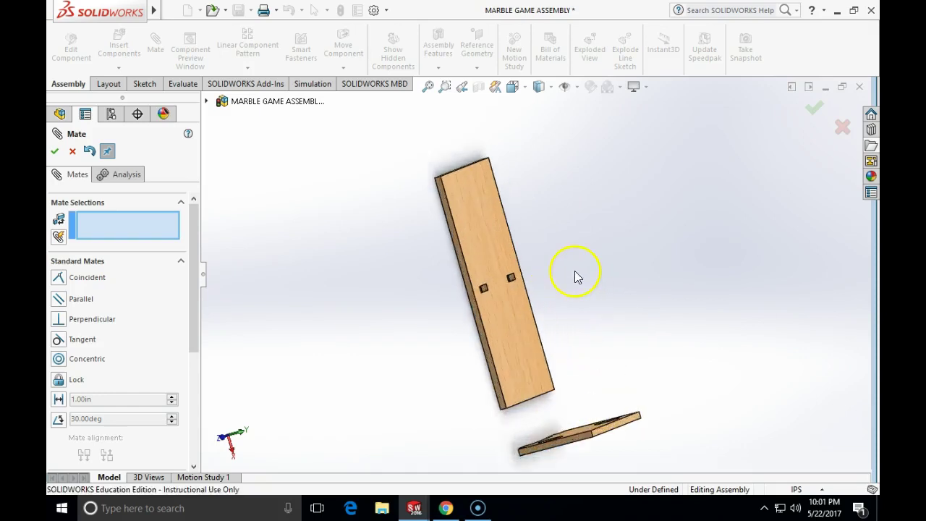
{"action": "scroll", "coordinate": [574, 277], "scroll_direction": "up", "scroll_amount": 3}
{"action": "middle_click_drag", "start_coordinate": [574, 282], "coordinate": [656, 358]}
{"action": "scroll", "coordinate": [656, 358], "scroll_direction": "down", "scroll_amount": 2}
{"action": "middle_click_drag", "start_coordinate": [388, 238], "coordinate": [351, 97]}
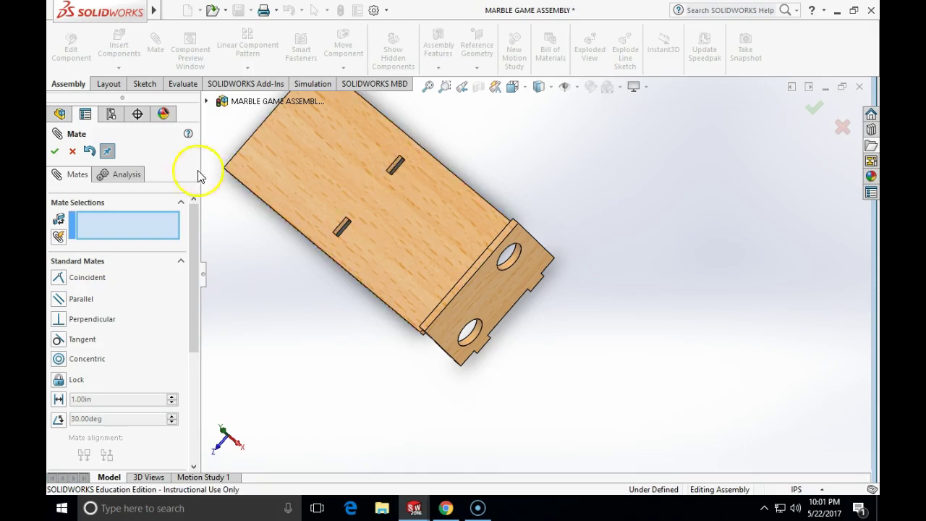
{"action": "middle_click_drag", "start_coordinate": [521, 331], "coordinate": [459, 139]}
{"action": "left_click", "coordinate": [509, 267]}
{"action": "scroll", "coordinate": [484, 232], "scroll_direction": "down", "scroll_amount": 6}
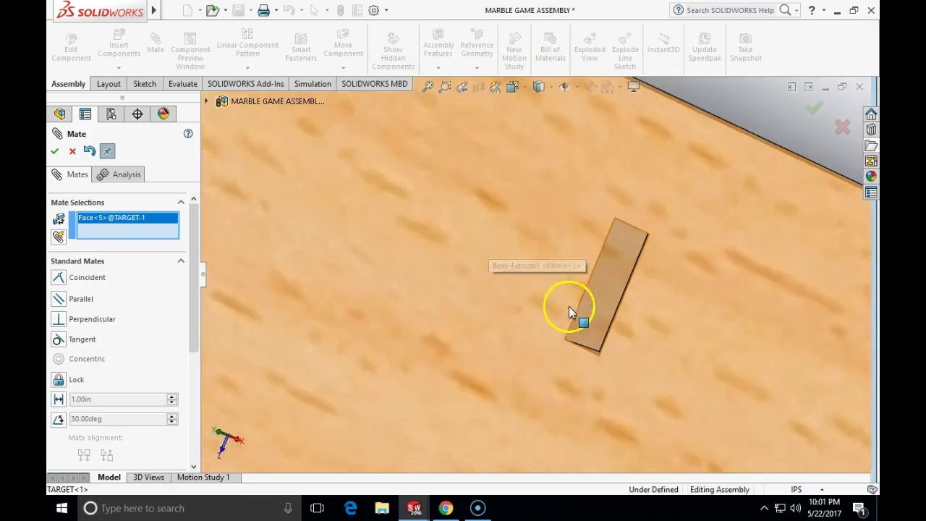
{"action": "left_click", "coordinate": [598, 302]}
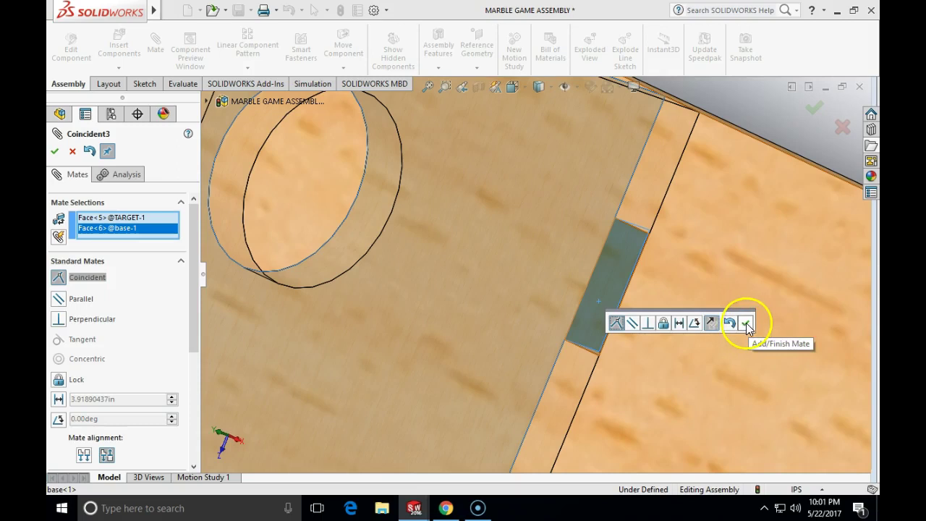
{"action": "left_click", "coordinate": [745, 324]}
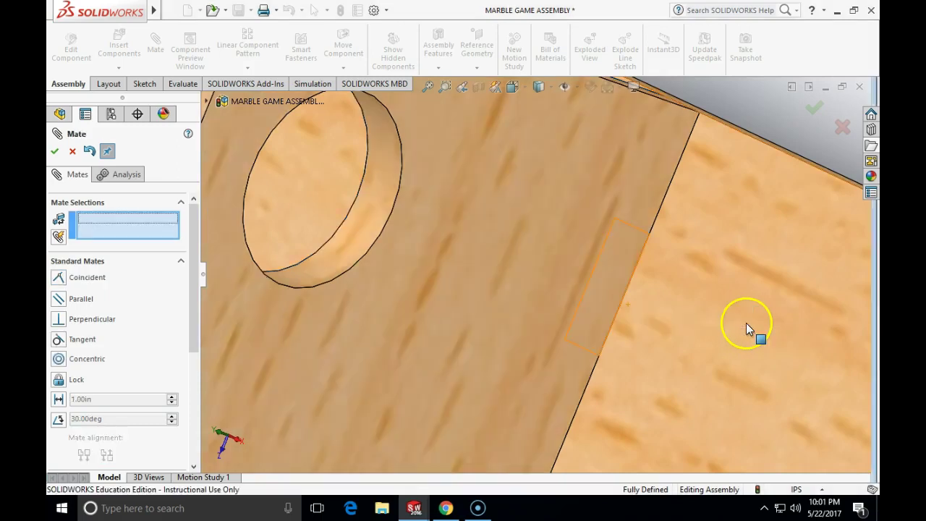
Step: Close the Mate manager and orbit the assembly, checking the upright TARGET plate no longer moves
{"action": "left_click", "coordinate": [55, 152]}
{"action": "scroll", "coordinate": [587, 300], "scroll_direction": "up", "scroll_amount": 5}
{"action": "middle_click_drag", "start_coordinate": [589, 313], "coordinate": [448, 149]}
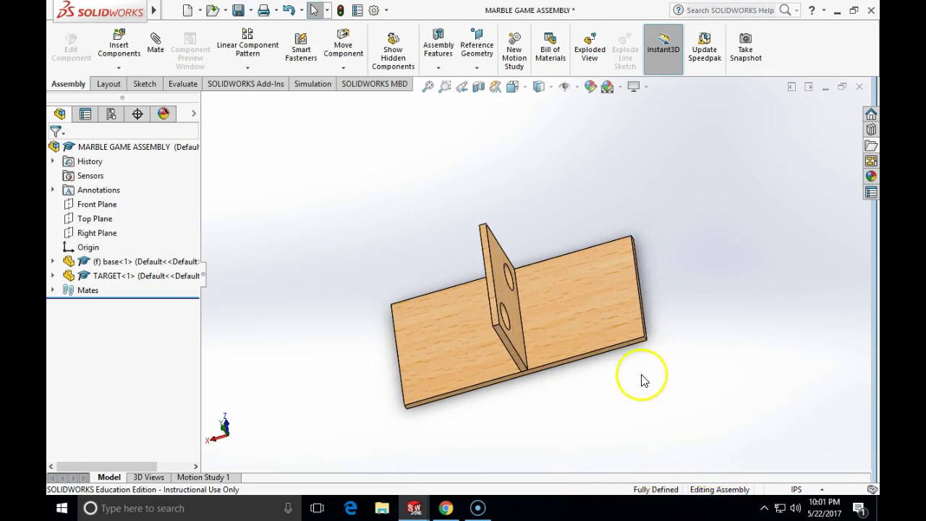
{"action": "left_click", "coordinate": [516, 332]}
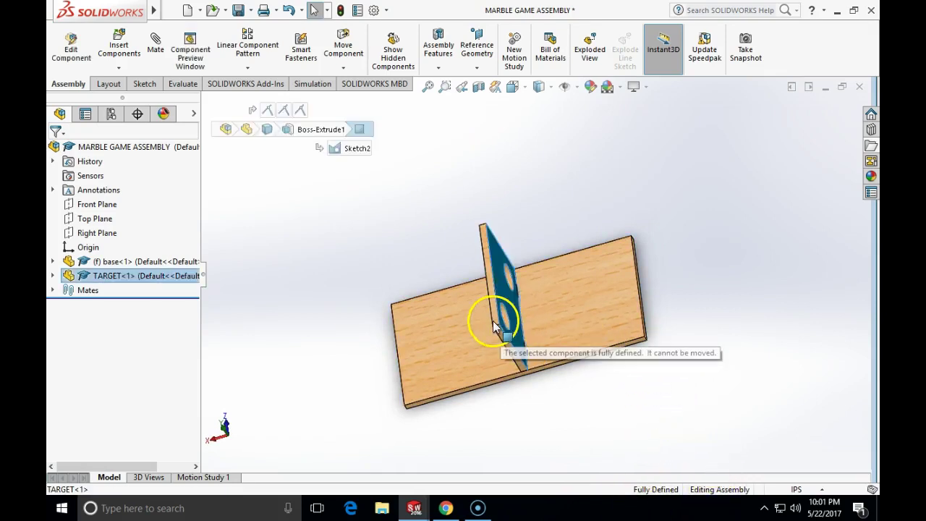
{"action": "left_click", "coordinate": [598, 244]}
{"action": "middle_click_drag", "start_coordinate": [546, 178], "coordinate": [630, 181]}
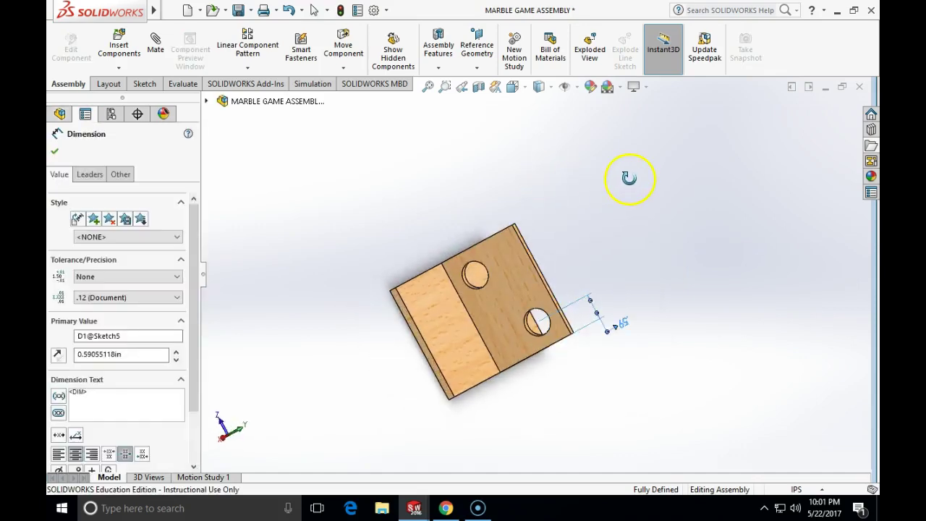
{"action": "left_click", "coordinate": [636, 212]}
{"action": "middle_click_drag", "start_coordinate": [636, 212], "coordinate": [631, 347]}
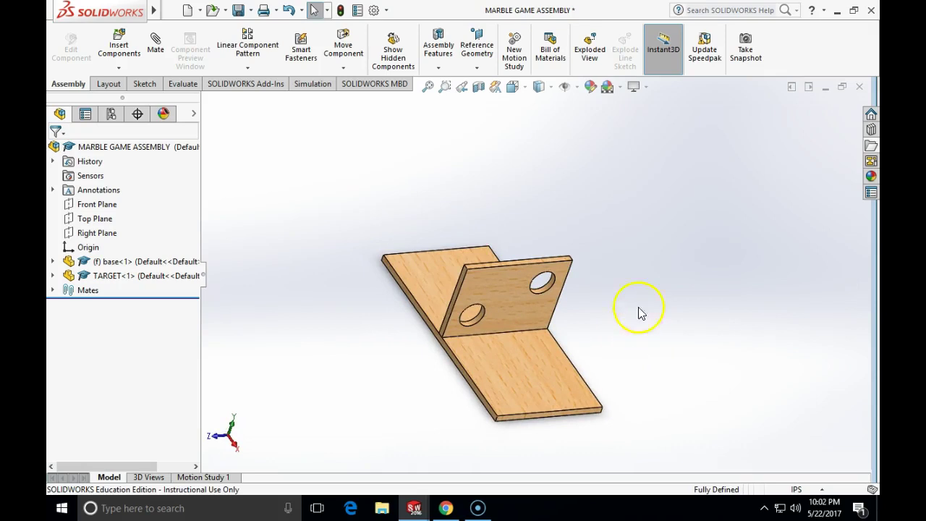
{"action": "mouse_move", "coordinate": [159, 22]}
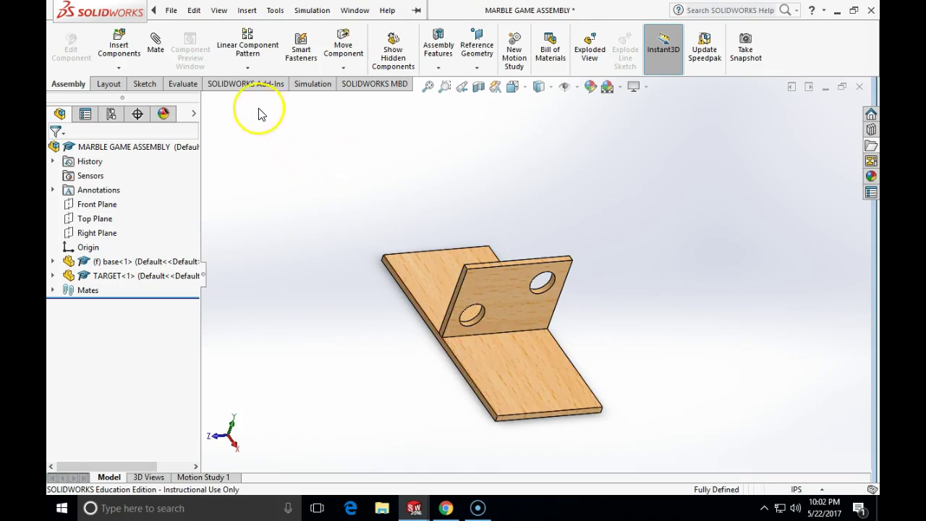
Step: Calculate the assembly's mass properties from the Evaluate tab and close the results
{"action": "left_click", "coordinate": [183, 84]}
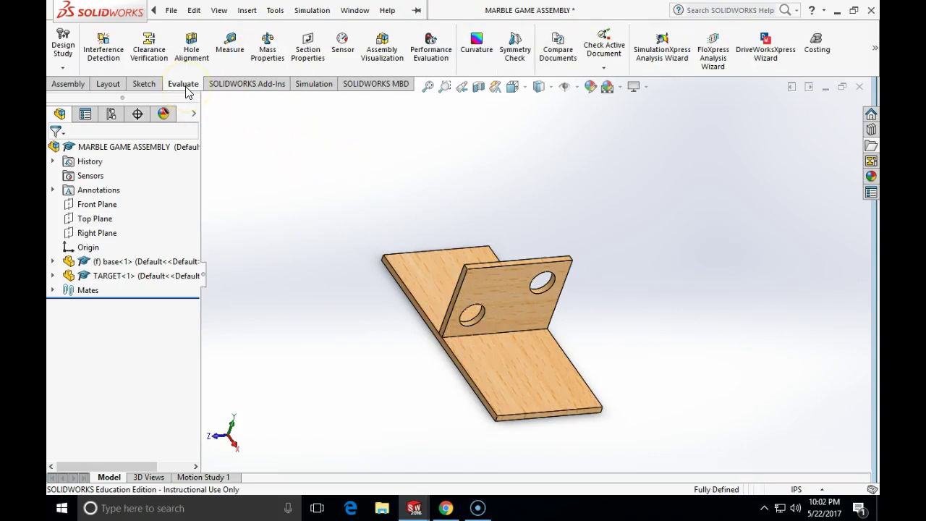
{"action": "left_click", "coordinate": [267, 52]}
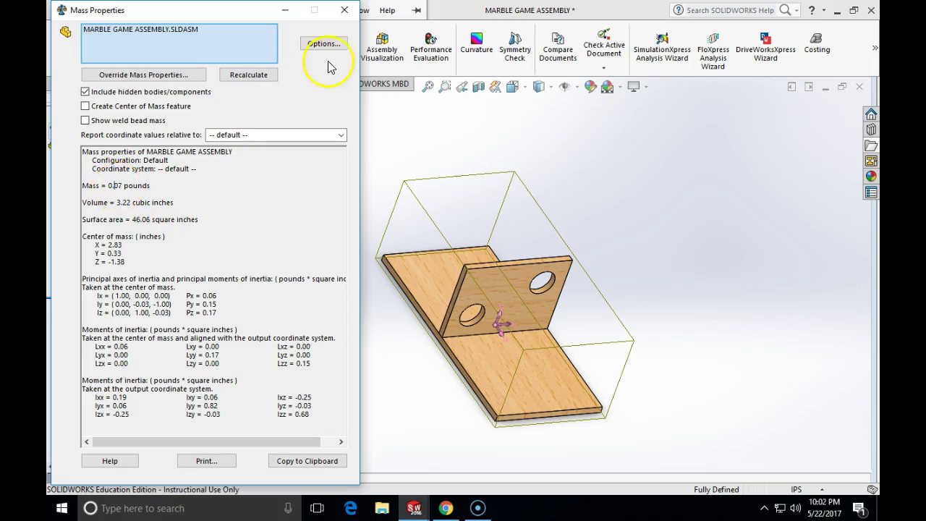
{"action": "left_click", "coordinate": [346, 10]}
{"action": "left_click", "coordinate": [354, 10]}
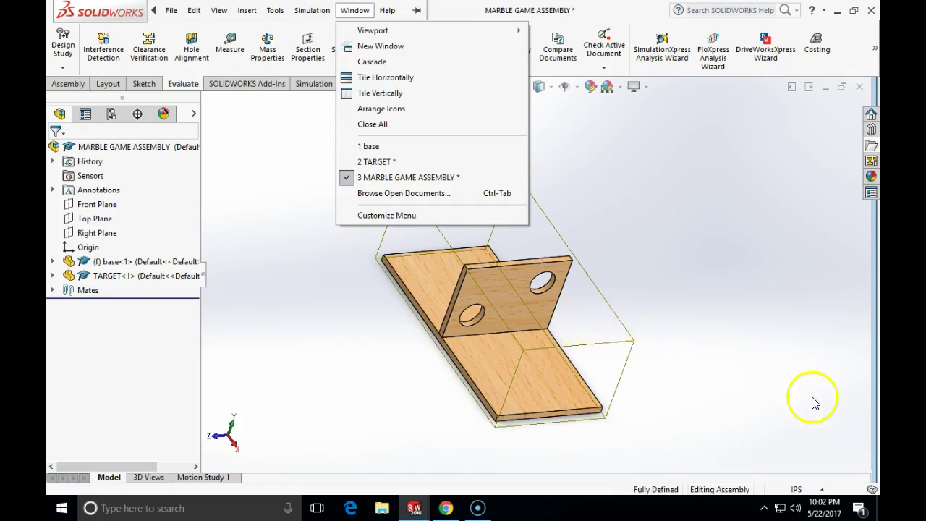
Step: Switch the unit system to MMGS and recheck mass: 29.52 grams, 52711.50 cubic millimeters
{"action": "left_click", "coordinate": [796, 489]}
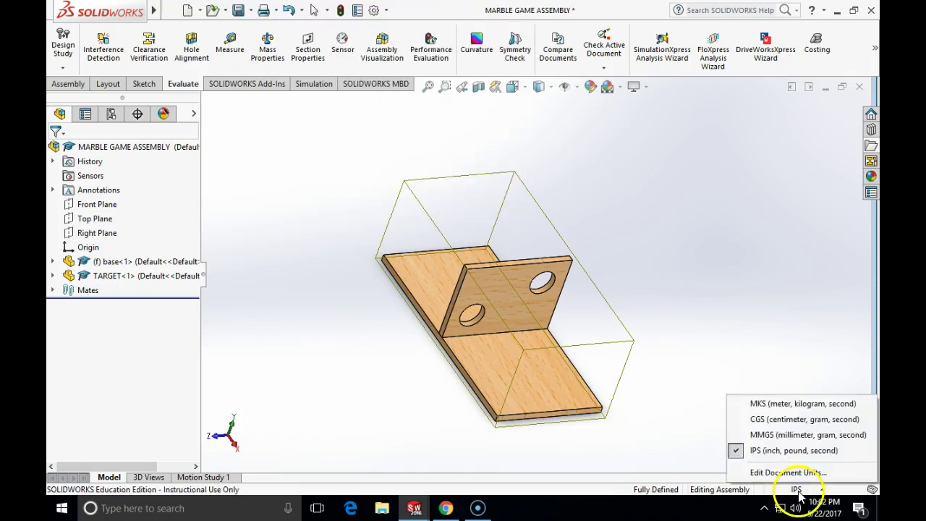
{"action": "left_click", "coordinate": [774, 434]}
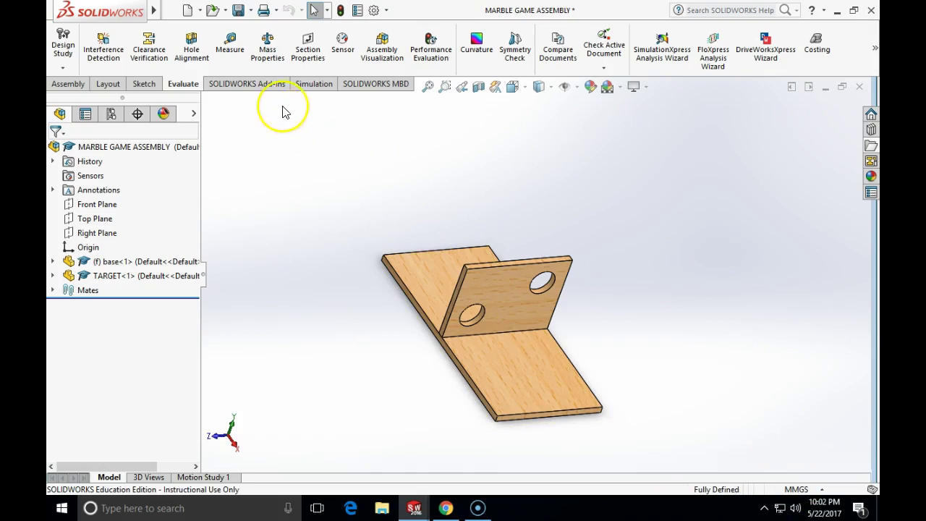
{"action": "left_click", "coordinate": [274, 57]}
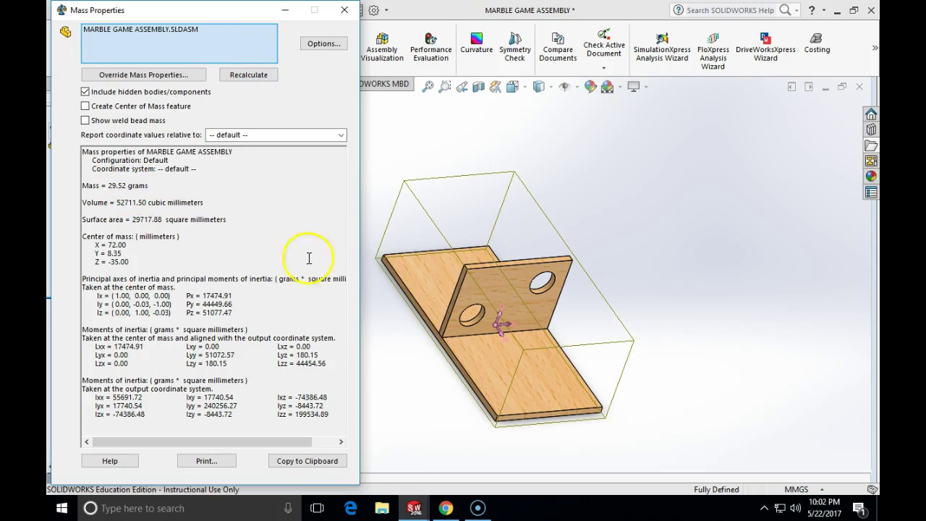
{"action": "left_click", "coordinate": [344, 10]}
Step: Save the assembly and the modified TARGET part together using Save All
{"action": "left_click", "coordinate": [175, 9]}
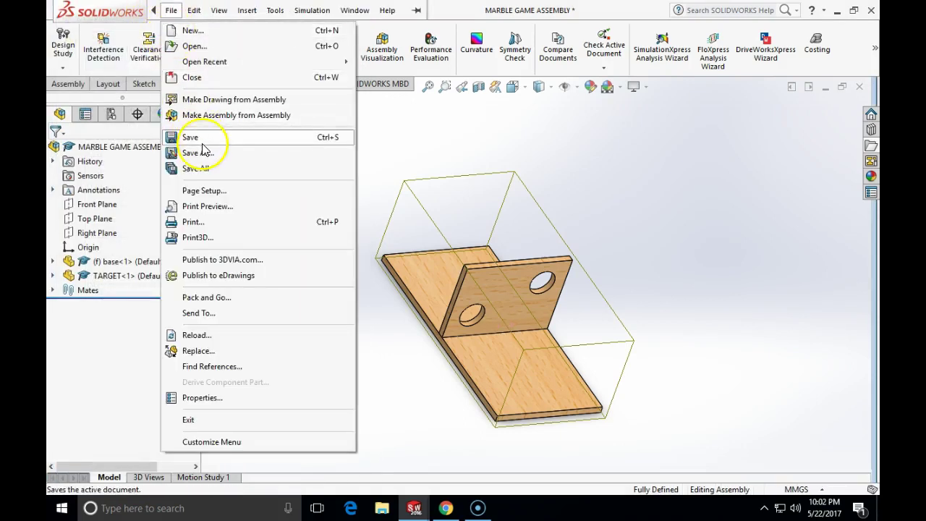
{"action": "left_click", "coordinate": [189, 137]}
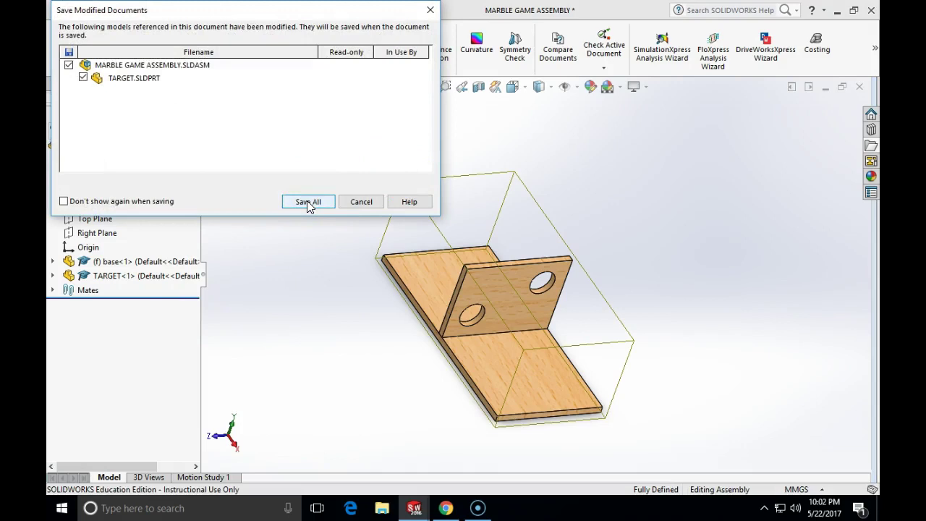
{"action": "left_click", "coordinate": [308, 201]}
{"action": "middle_click_drag", "start_coordinate": [311, 191], "coordinate": [395, 190]}
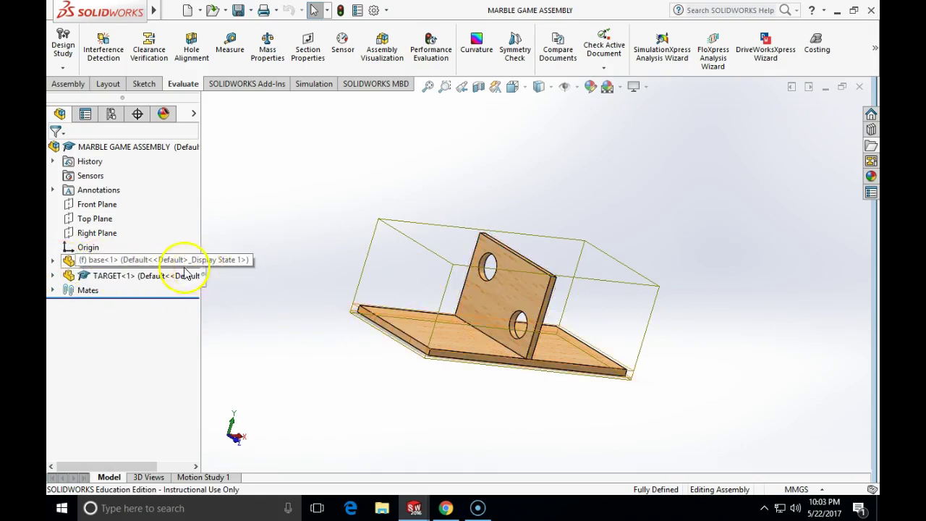
Step: Expand base<1> > Boss-Extrude1 in the tree and edit Sketch3 with its 144 × 70 dimensions
{"action": "left_click", "coordinate": [53, 264]}
{"action": "left_click", "coordinate": [53, 263]}
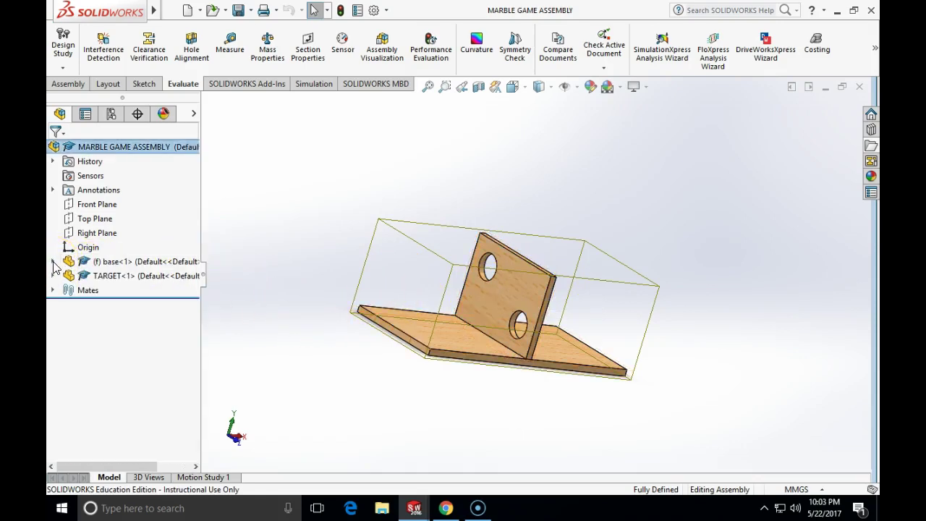
{"action": "right_click", "coordinate": [94, 267]}
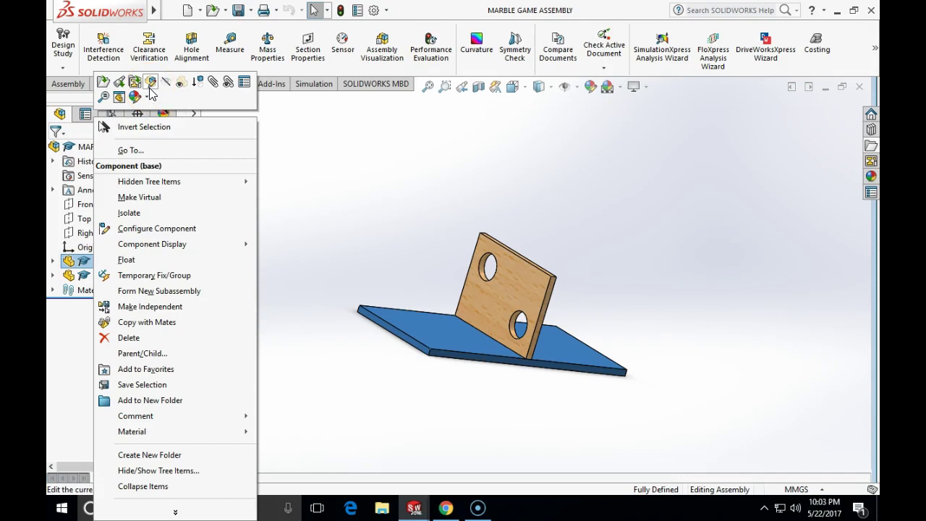
{"action": "left_click", "coordinate": [353, 186]}
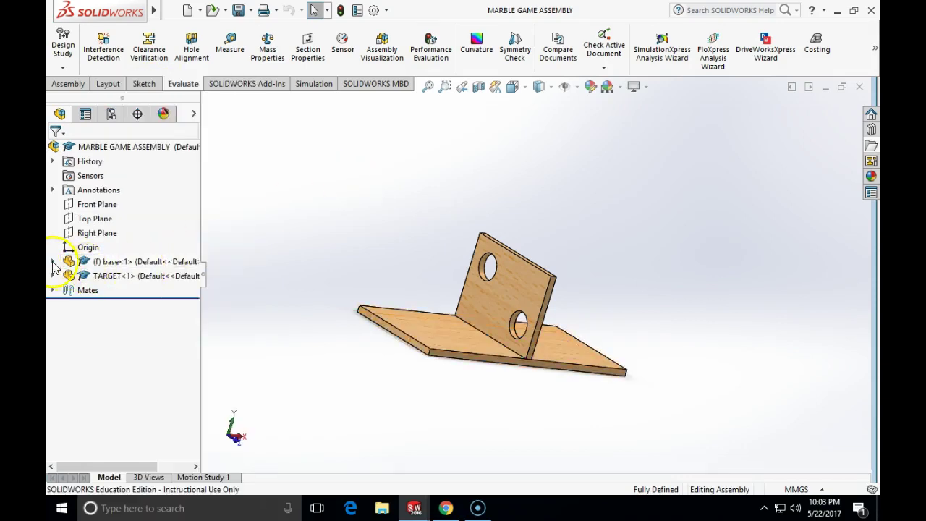
{"action": "left_click", "coordinate": [53, 262]}
{"action": "left_click", "coordinate": [53, 262]}
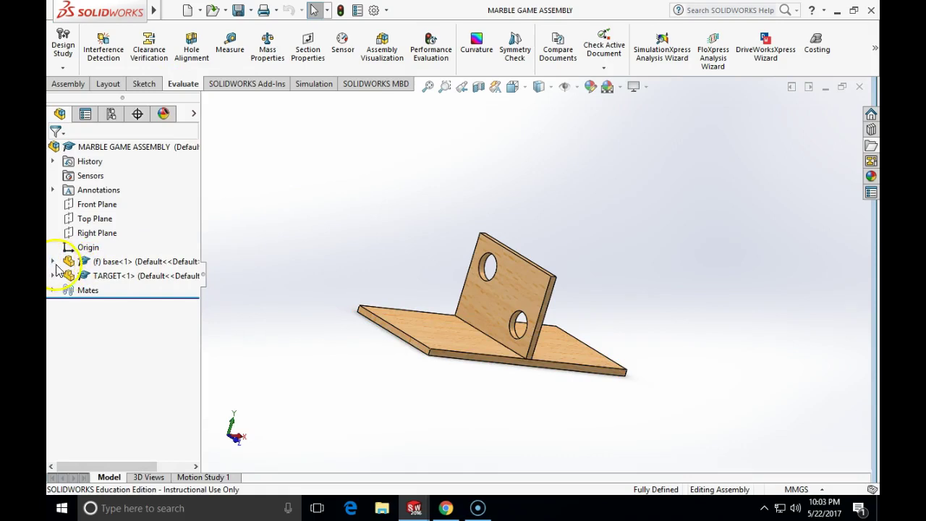
{"action": "left_click", "coordinate": [53, 262]}
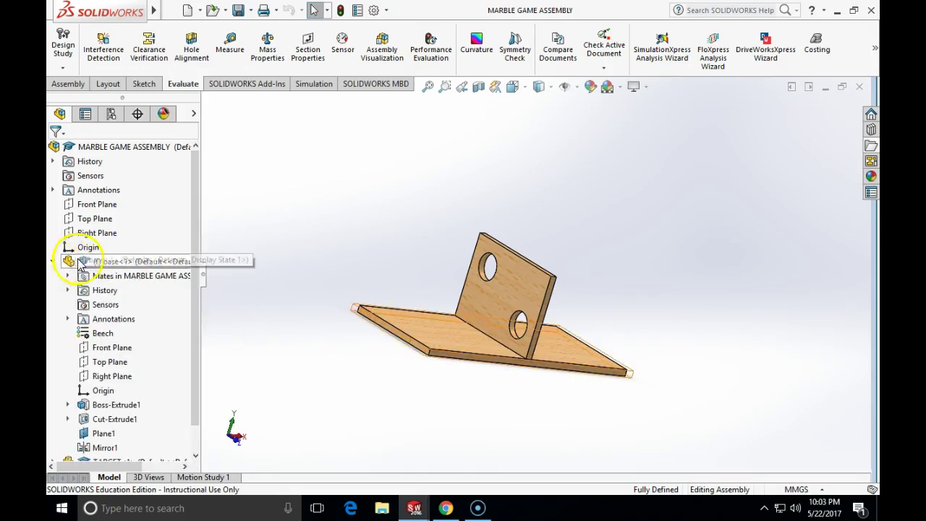
{"action": "left_click_drag", "start_coordinate": [193, 281], "coordinate": [196, 306]}
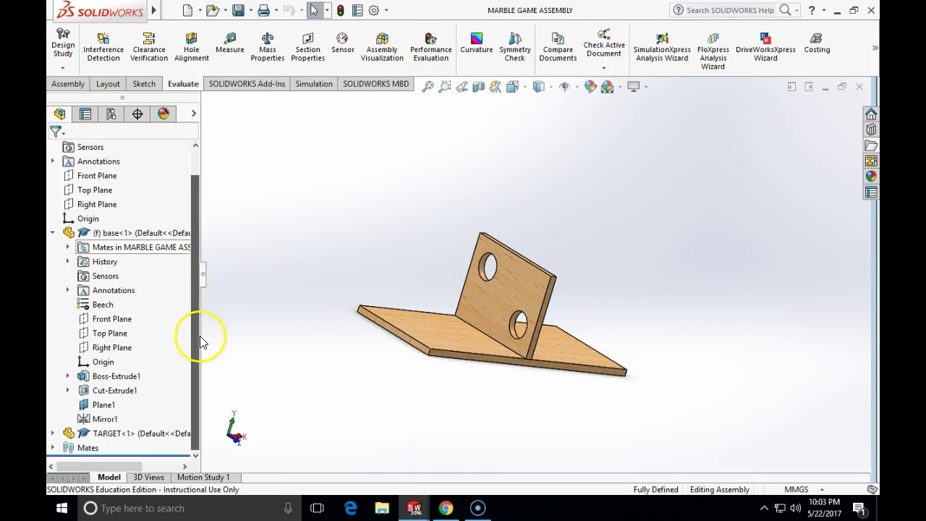
{"action": "left_click", "coordinate": [67, 377]}
{"action": "left_click", "coordinate": [122, 390]}
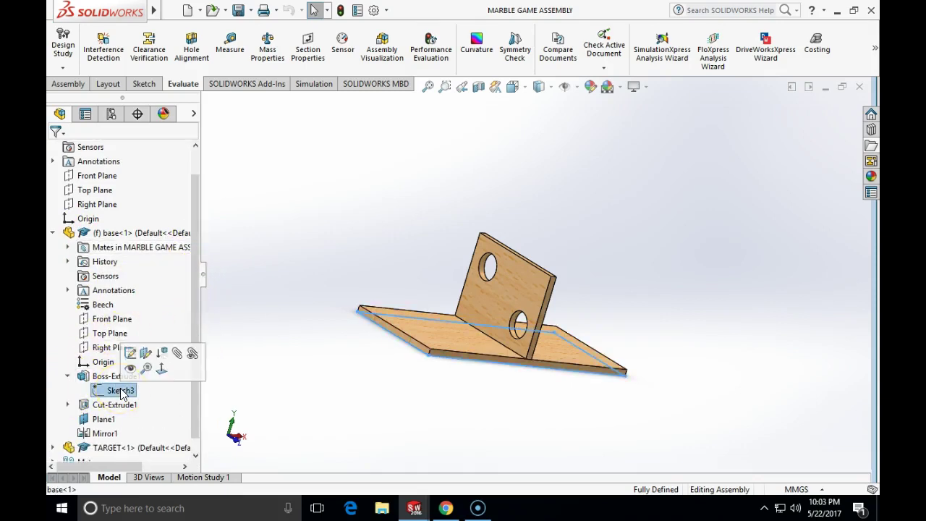
{"action": "left_click", "coordinate": [130, 353]}
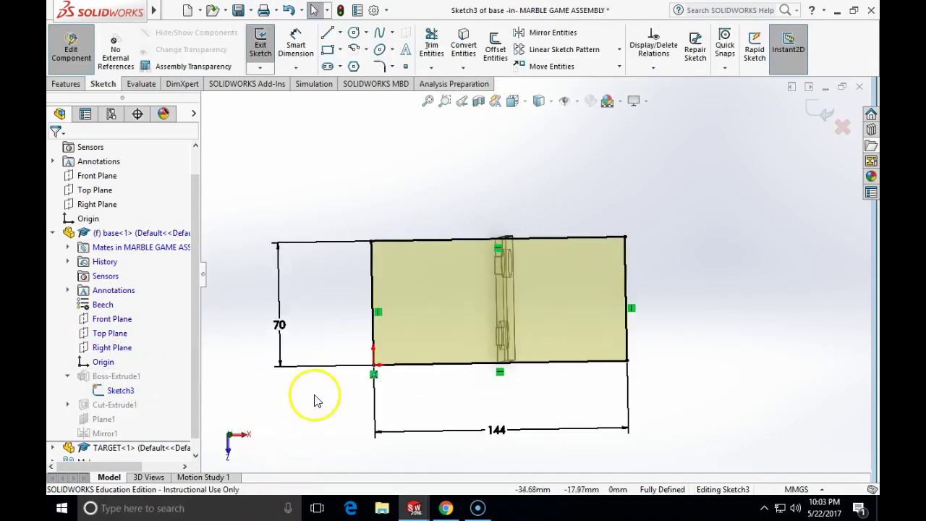
Step: Change the base board's 70 mm sketch dimension to 90 mm and rebuild the part
{"action": "left_click", "coordinate": [280, 326]}
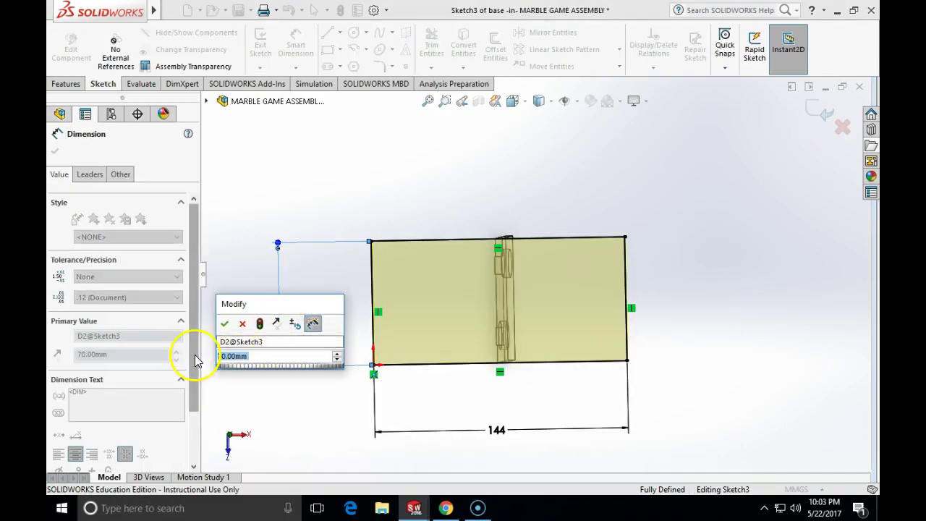
{"action": "type", "text": "90"}
{"action": "key", "text": "Return"}
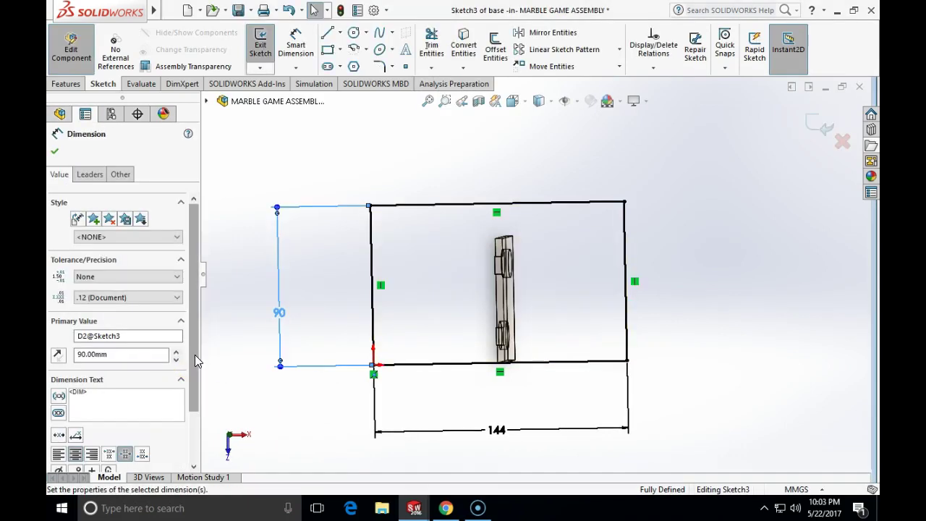
{"action": "left_click", "coordinate": [55, 151]}
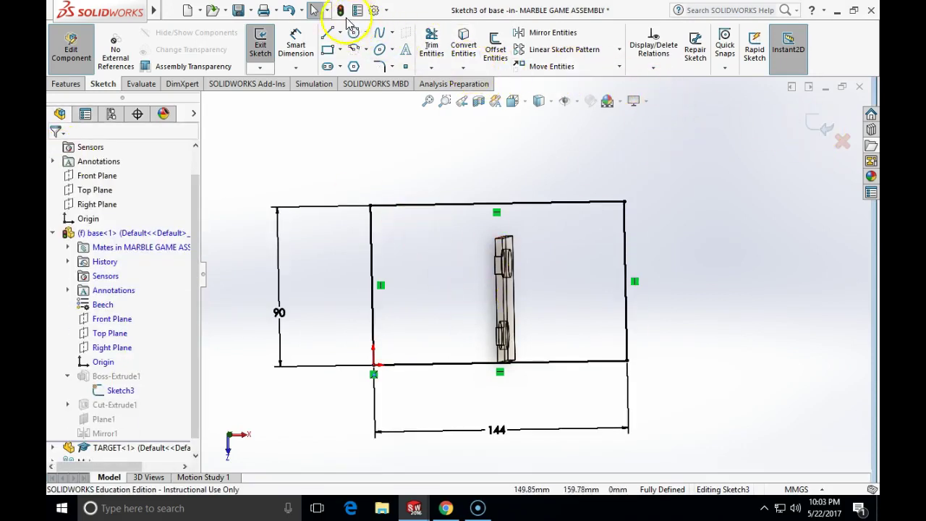
{"action": "left_click", "coordinate": [339, 10]}
Step: Orbit to inspect the enlarged base, then exit Edit Component back to the assembly
{"action": "mouse_move", "coordinate": [634, 242]}
{"action": "middle_mouse_down"}
{"action": "mouse_move", "coordinate": [657, 231]}
{"action": "mouse_move", "coordinate": [676, 143]}
{"action": "mouse_move", "coordinate": [773, 198]}
{"action": "mouse_move", "coordinate": [723, 281]}
{"action": "mouse_move", "coordinate": [674, 331]}
{"action": "mouse_move", "coordinate": [715, 389]}
{"action": "mouse_move", "coordinate": [661, 378]}
{"action": "mouse_move", "coordinate": [574, 434]}
{"action": "mouse_move", "coordinate": [467, 423]}
{"action": "mouse_move", "coordinate": [500, 355]}
{"action": "mouse_move", "coordinate": [513, 378]}
{"action": "mouse_move", "coordinate": [533, 368]}
{"action": "mouse_move", "coordinate": [682, 409]}
{"action": "middle_mouse_up"}
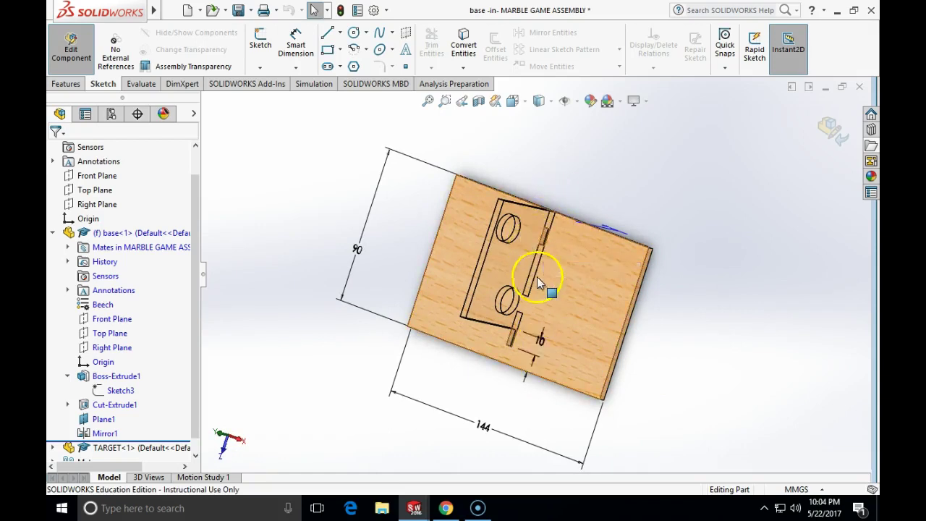
{"action": "middle_click_drag", "start_coordinate": [531, 308], "coordinate": [496, 343]}
{"action": "mouse_move", "coordinate": [497, 344]}
{"action": "left_mouse_down"}
{"action": "mouse_move", "coordinate": [525, 375]}
{"action": "mouse_move", "coordinate": [524, 356]}
{"action": "mouse_move", "coordinate": [523, 389]}
{"action": "mouse_move", "coordinate": [540, 273]}
{"action": "mouse_move", "coordinate": [559, 235]}
{"action": "mouse_move", "coordinate": [578, 340]}
{"action": "left_mouse_up"}
{"action": "left_click_drag", "start_coordinate": [639, 277], "coordinate": [819, 131]}
{"action": "left_click", "coordinate": [534, 170]}
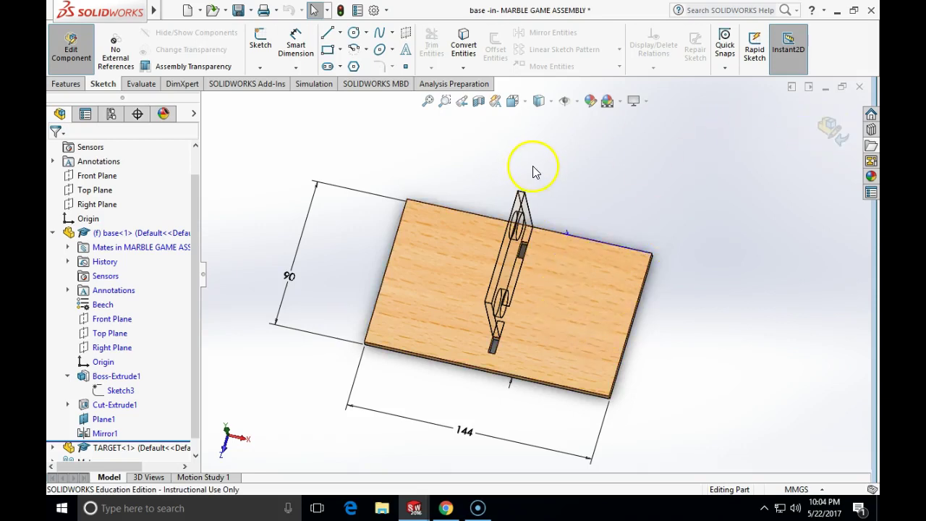
{"action": "left_click", "coordinate": [832, 128]}
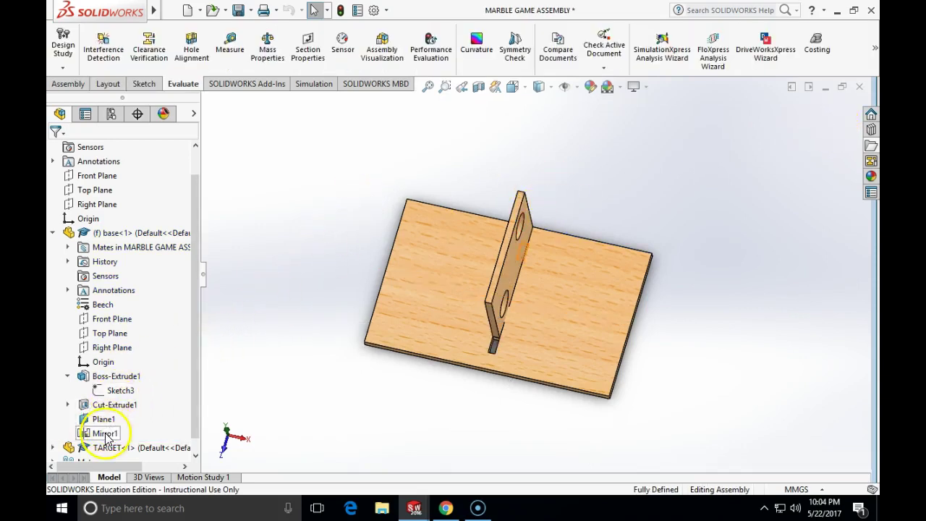
Step: Edit Sketch3, change its 90 dimension to 70, rebuild, and exit Edit Component
{"action": "right_click", "coordinate": [120, 390]}
{"action": "left_click", "coordinate": [124, 329]}
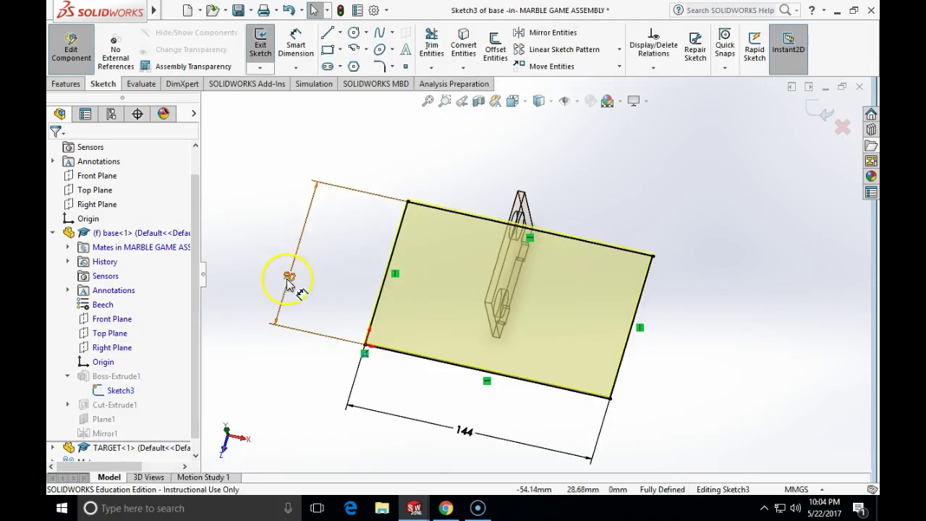
{"action": "double_click", "coordinate": [287, 279]}
{"action": "double_click", "coordinate": [279, 280]}
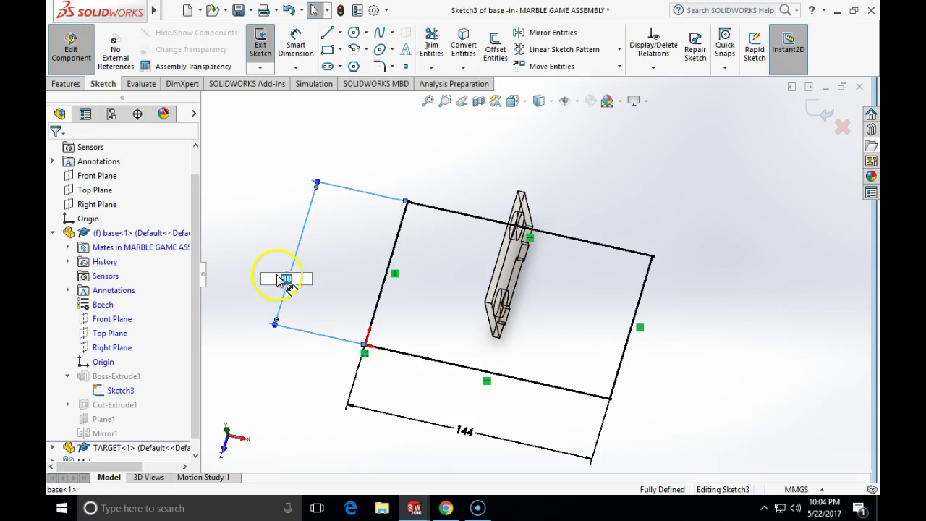
{"action": "key", "text": "Return"}
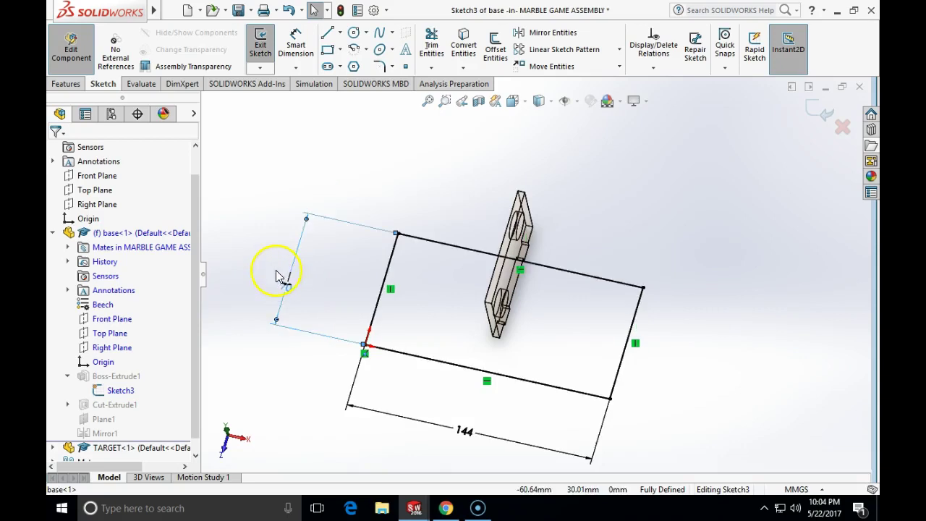
{"action": "left_click", "coordinate": [815, 114]}
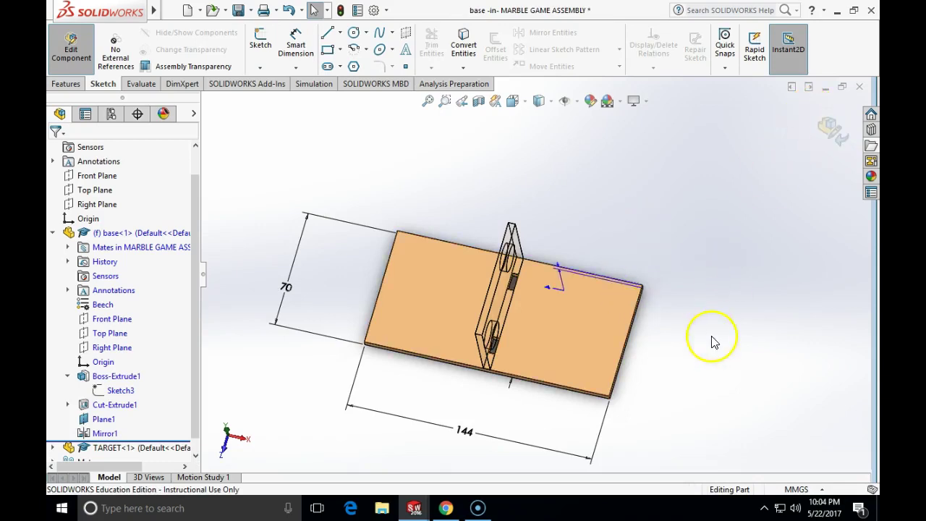
{"action": "middle_click_drag", "start_coordinate": [713, 341], "coordinate": [717, 166]}
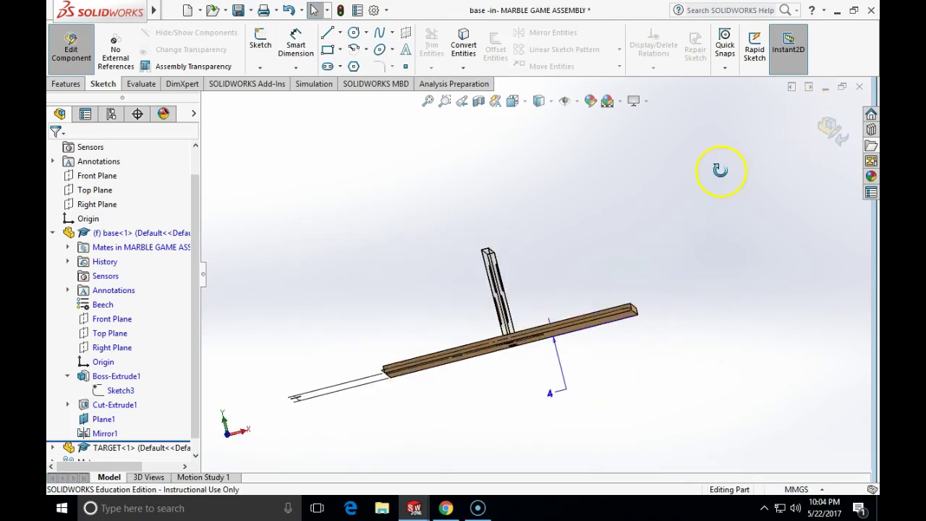
{"action": "left_click", "coordinate": [830, 127]}
{"action": "middle_click_drag", "start_coordinate": [627, 214], "coordinate": [356, 330]}
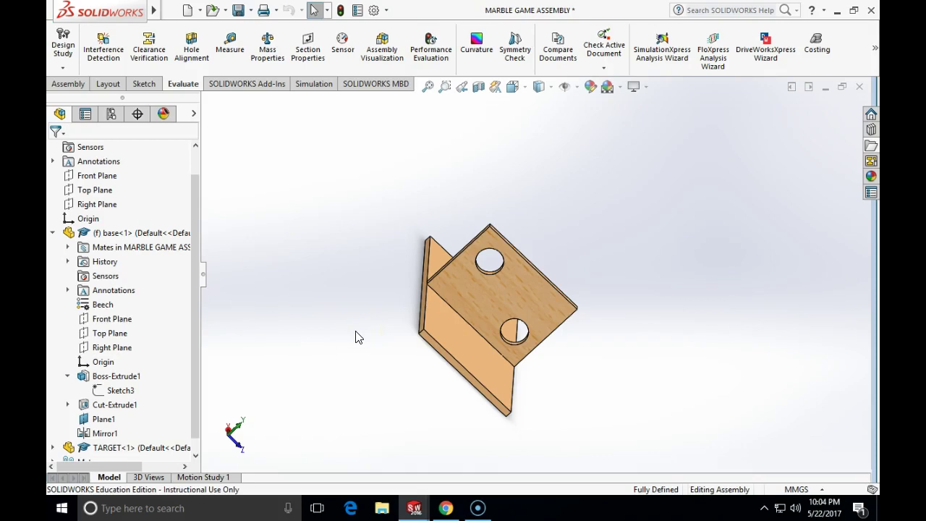
Step: Orbit the assembly to a new angle and bring up the File menu
{"action": "left_click", "coordinate": [360, 325]}
{"action": "middle_click_drag", "start_coordinate": [402, 227], "coordinate": [398, 307]}
{"action": "key", "text": "Escape"}
{"action": "left_click", "coordinate": [191, 49]}
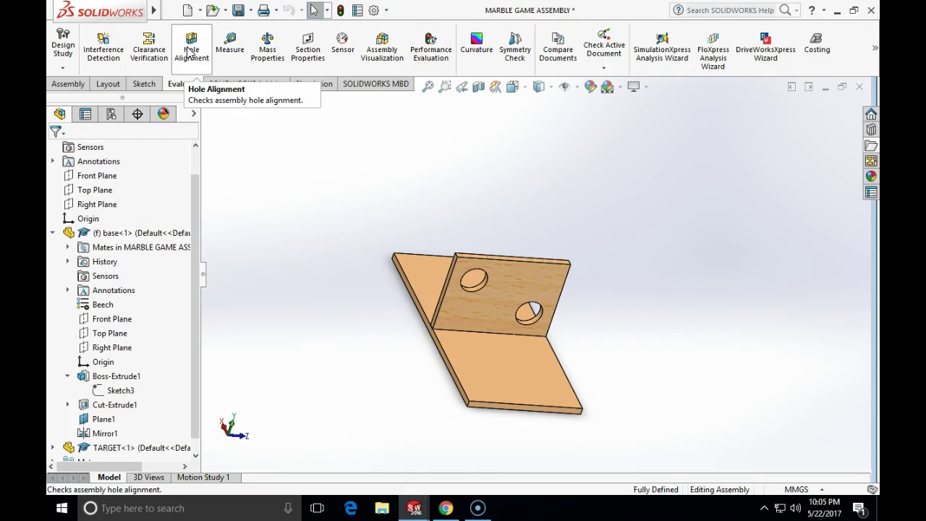
{"action": "left_click", "coordinate": [171, 10]}
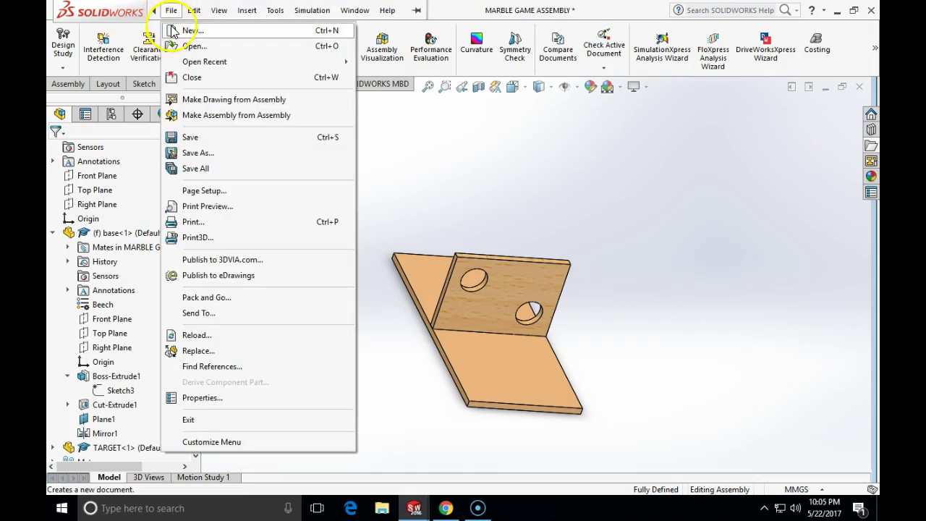
Step: Make a drawing from the assembly on an A (ANSI) Portrait sheet
{"action": "left_click", "coordinate": [172, 13]}
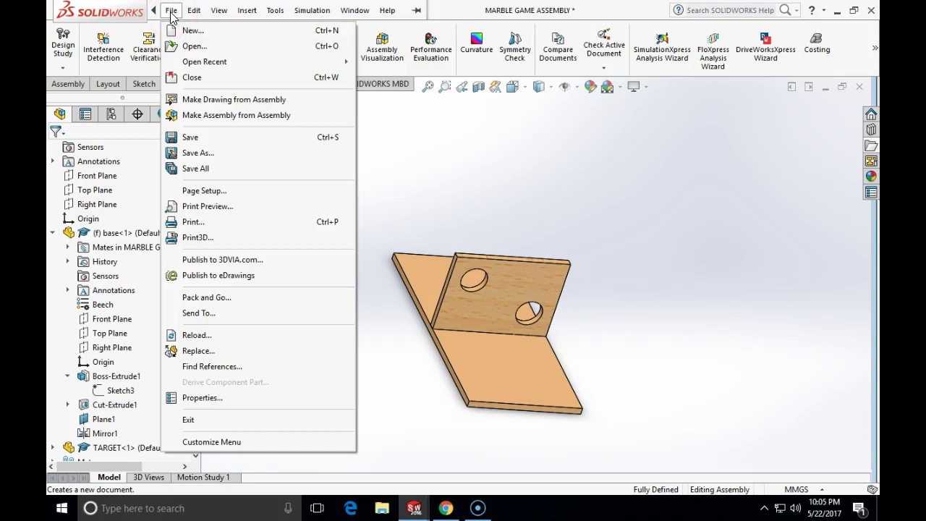
{"action": "left_click", "coordinate": [171, 13]}
{"action": "left_click", "coordinate": [171, 11]}
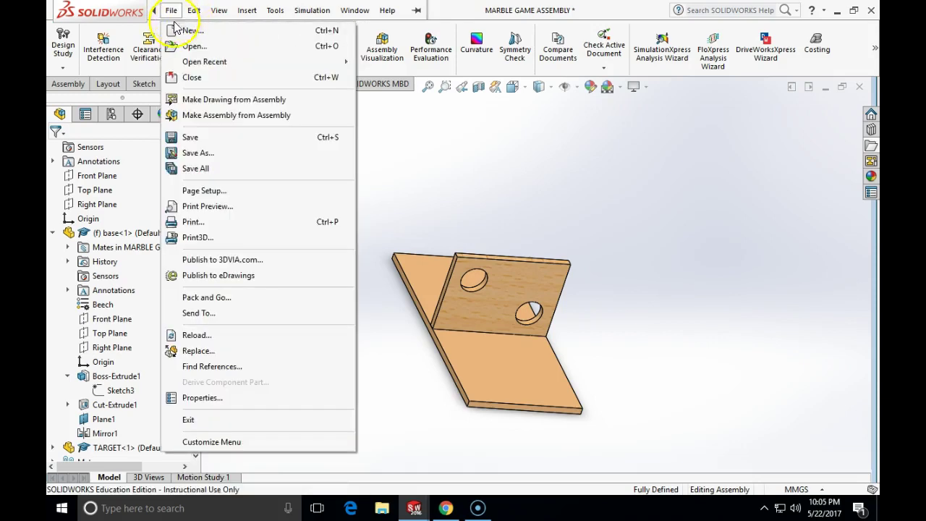
{"action": "left_click", "coordinate": [197, 101]}
{"action": "left_click", "coordinate": [295, 215]}
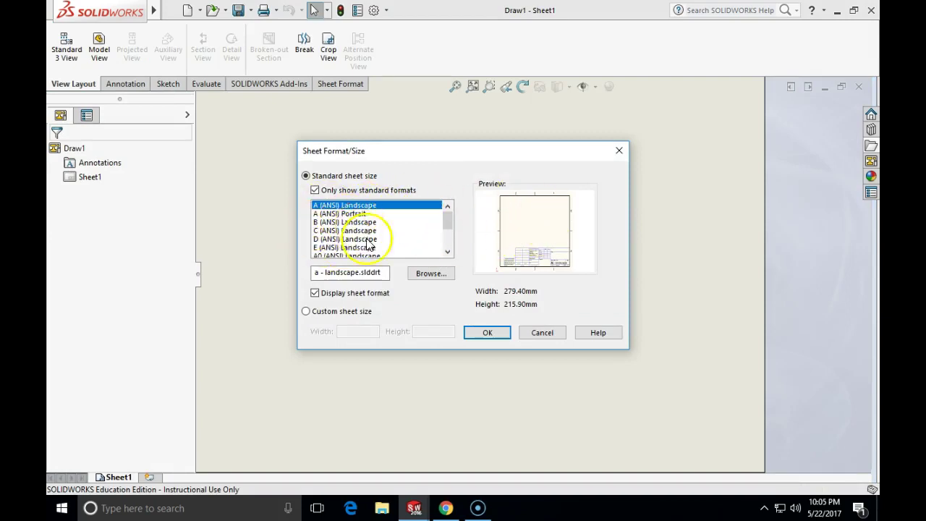
{"action": "left_click", "coordinate": [353, 213]}
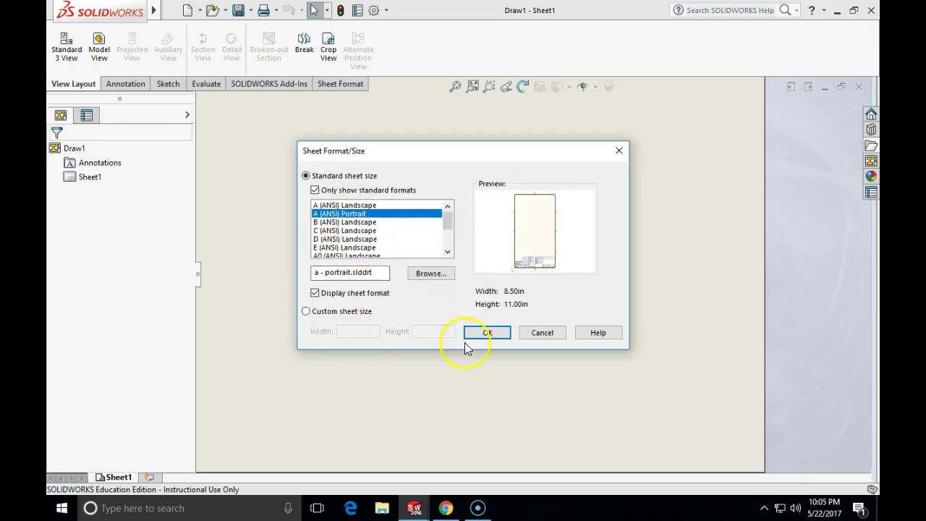
{"action": "left_click", "coordinate": [488, 334]}
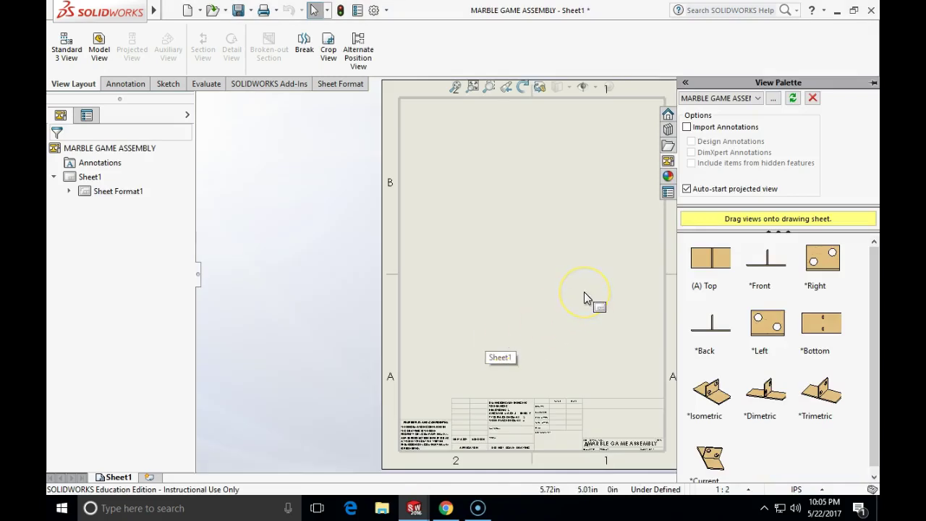
Step: Place the Isometric view from the View Palette in the sheet's upper middle at 1:2
{"action": "left_click", "coordinate": [713, 396]}
{"action": "mouse_move", "coordinate": [714, 397]}
{"action": "left_mouse_down"}
{"action": "mouse_move", "coordinate": [510, 268]}
{"action": "mouse_move", "coordinate": [504, 233]}
{"action": "left_mouse_up"}
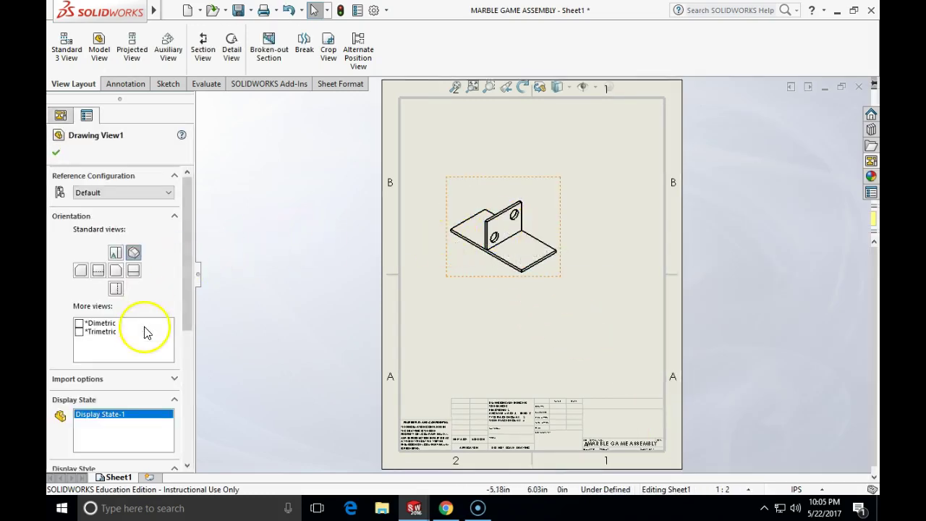
{"action": "left_click_drag", "start_coordinate": [186, 296], "coordinate": [180, 397]}
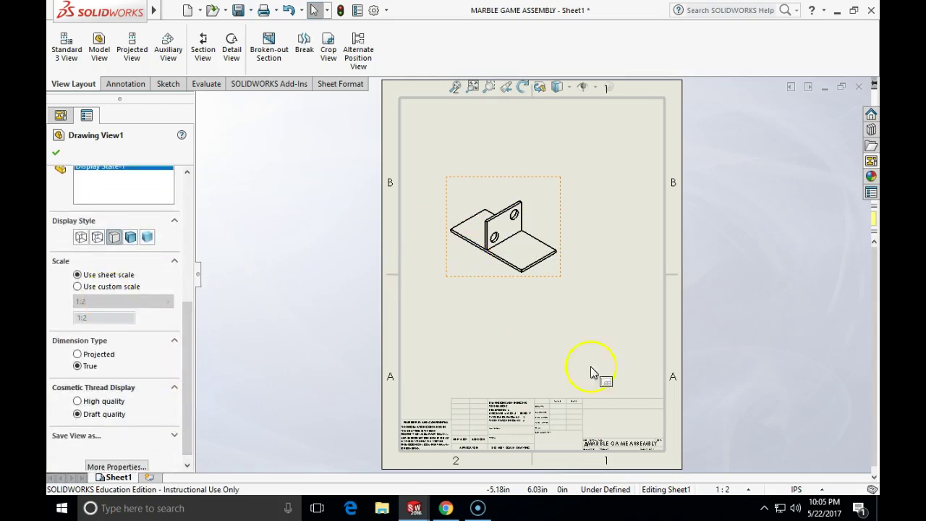
Step: Give Drawing View1 a custom 1:1 scale after trying 2:3 and 1:4, and shift it up-right
{"action": "left_click", "coordinate": [77, 287]}
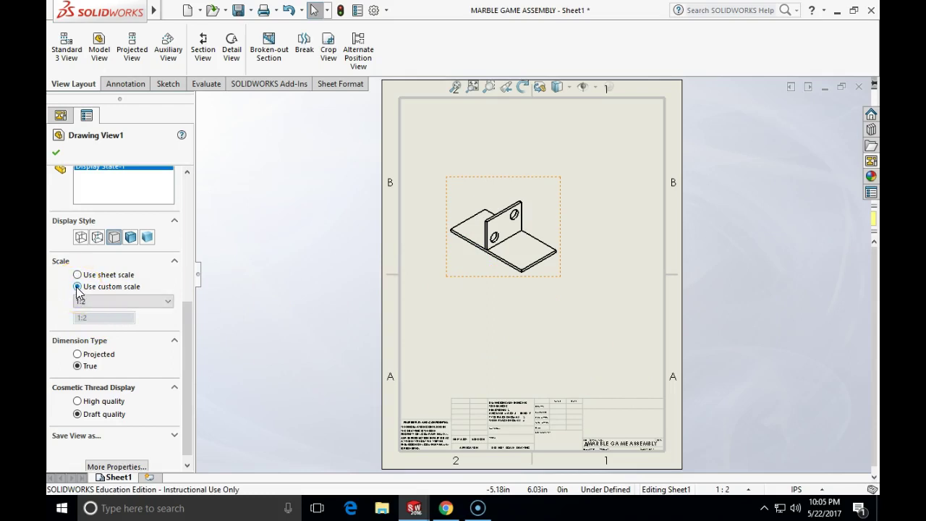
{"action": "left_click", "coordinate": [90, 303]}
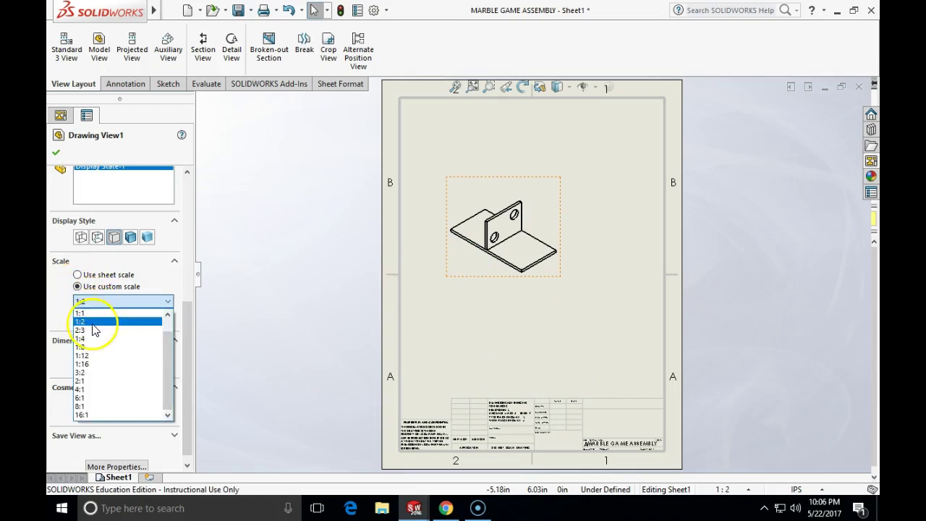
{"action": "left_click", "coordinate": [94, 330]}
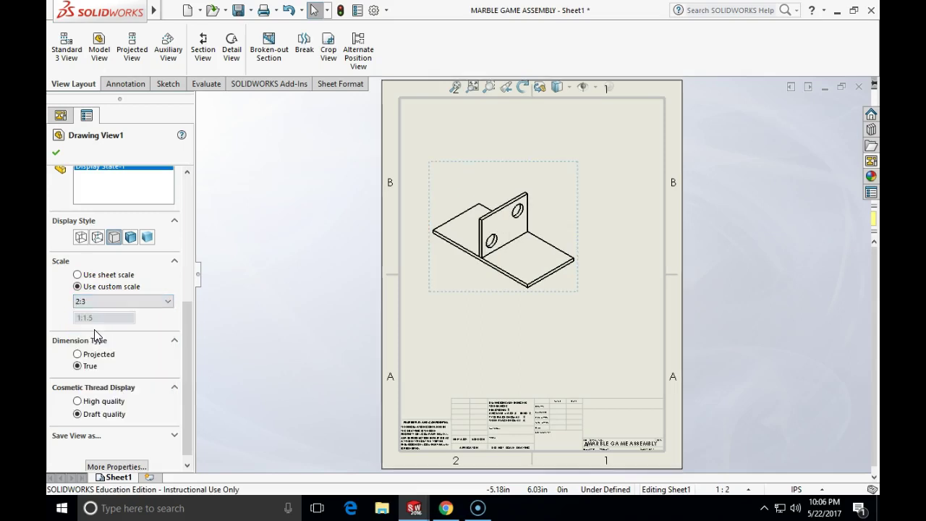
{"action": "left_click", "coordinate": [170, 304]}
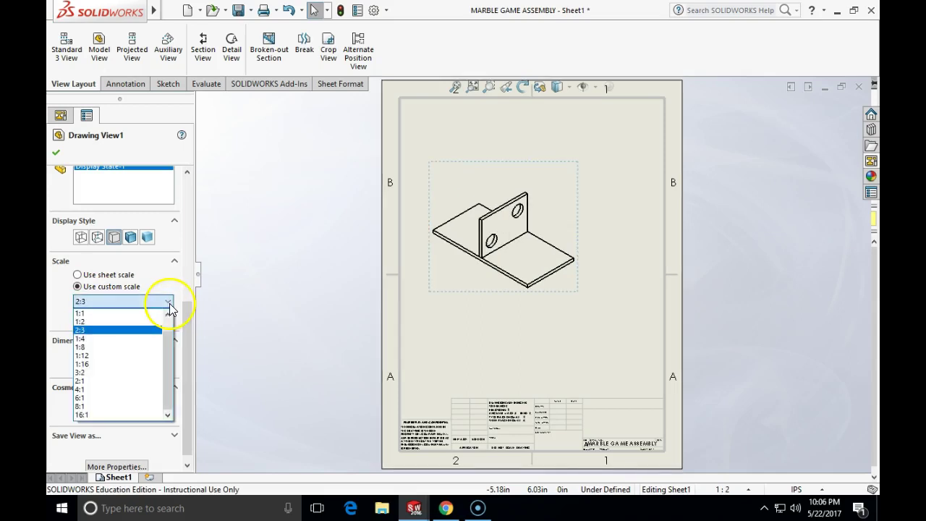
{"action": "left_click", "coordinate": [120, 338]}
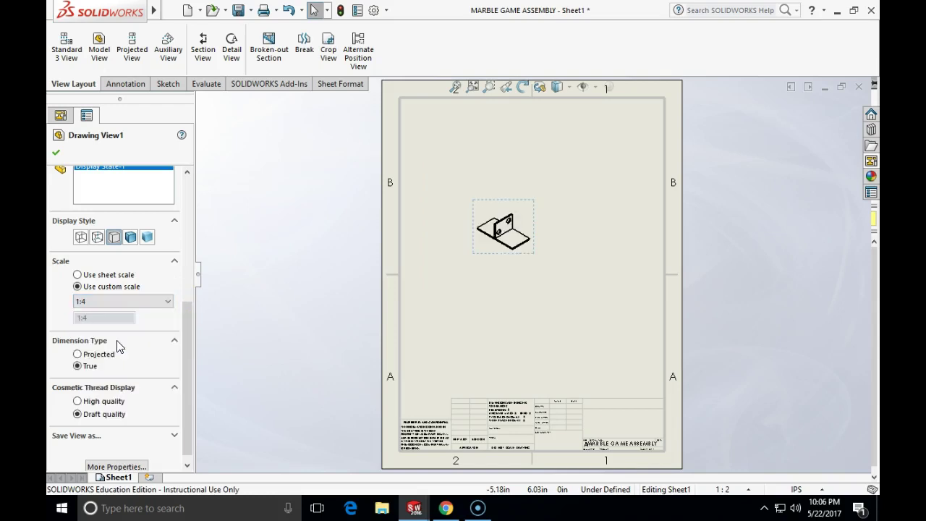
{"action": "left_click", "coordinate": [163, 300]}
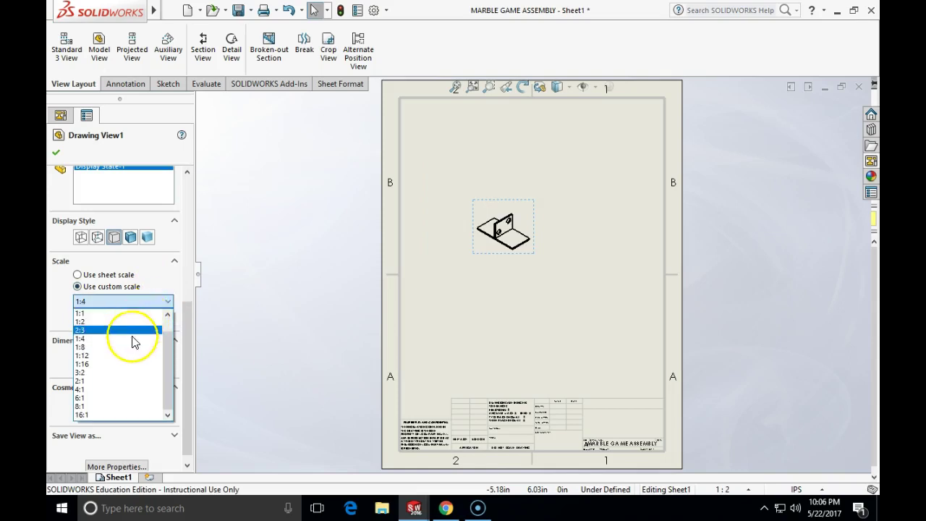
{"action": "left_click", "coordinate": [130, 313]}
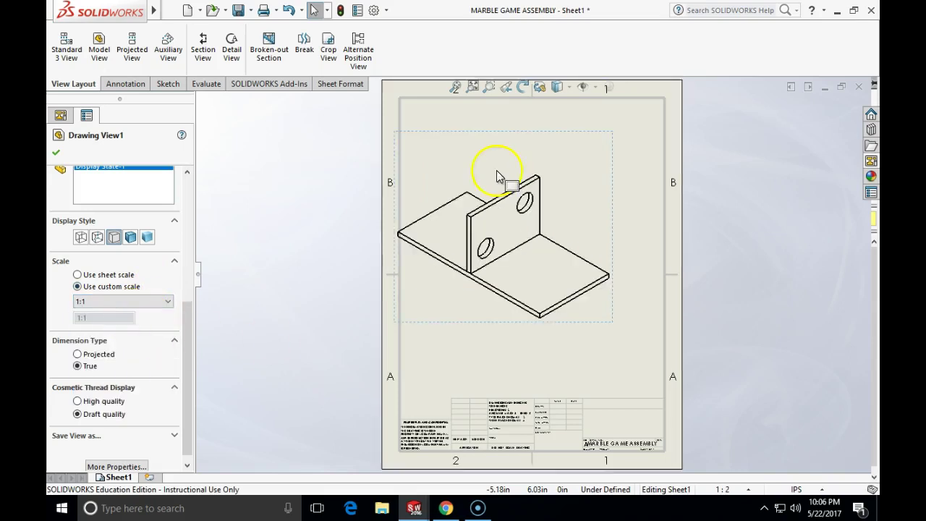
{"action": "left_click_drag", "start_coordinate": [488, 138], "coordinate": [513, 126]}
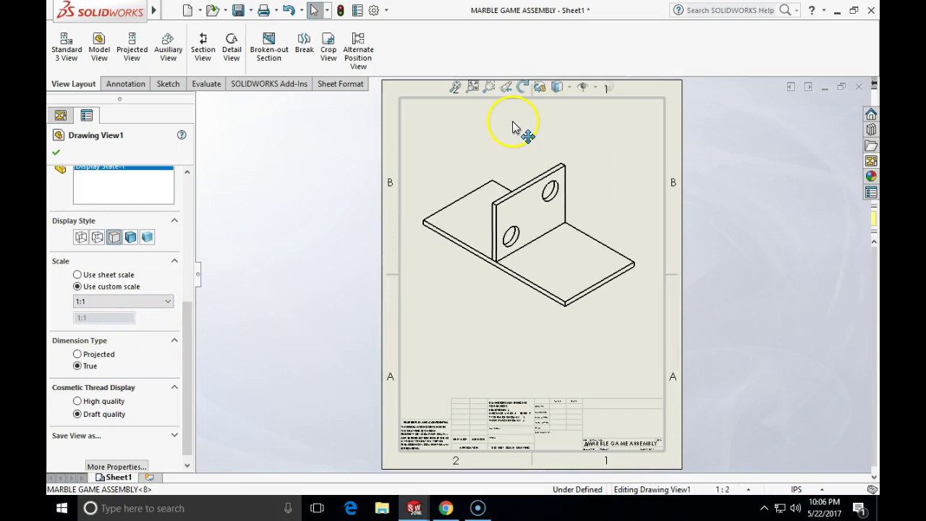
Step: Preview shaded, hidden-lines-visible and wireframe styles, then settle Drawing View1 on Hidden Lines Removed
{"action": "left_click", "coordinate": [202, 228]}
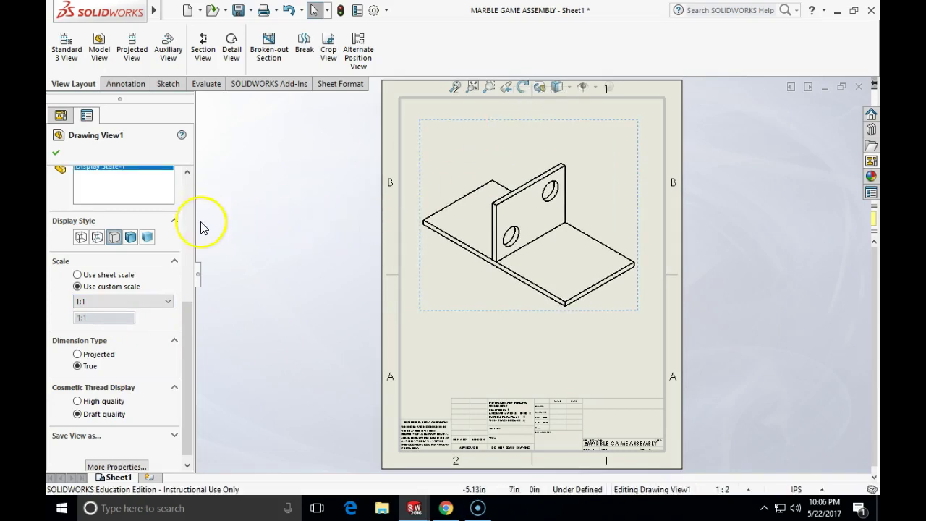
{"action": "left_click", "coordinate": [130, 238]}
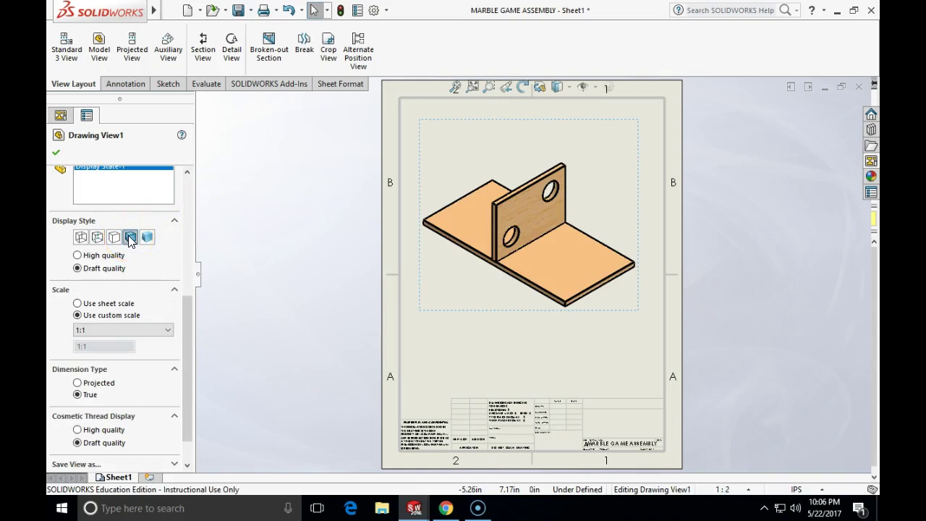
{"action": "left_click", "coordinate": [114, 238]}
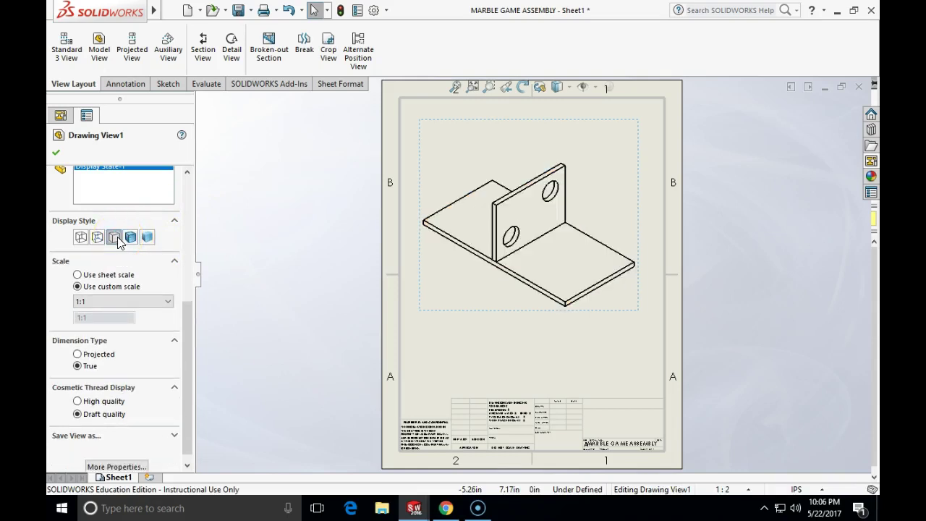
{"action": "left_click", "coordinate": [102, 239]}
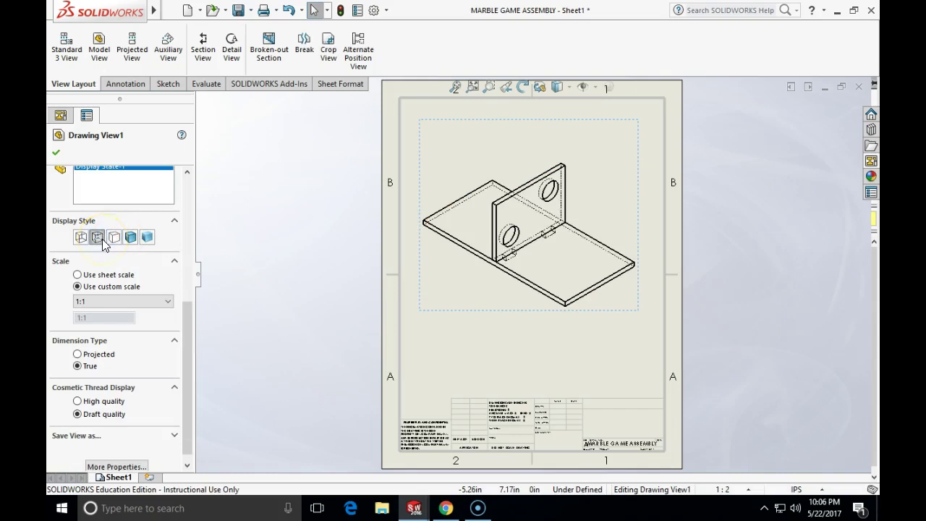
{"action": "left_click", "coordinate": [81, 238]}
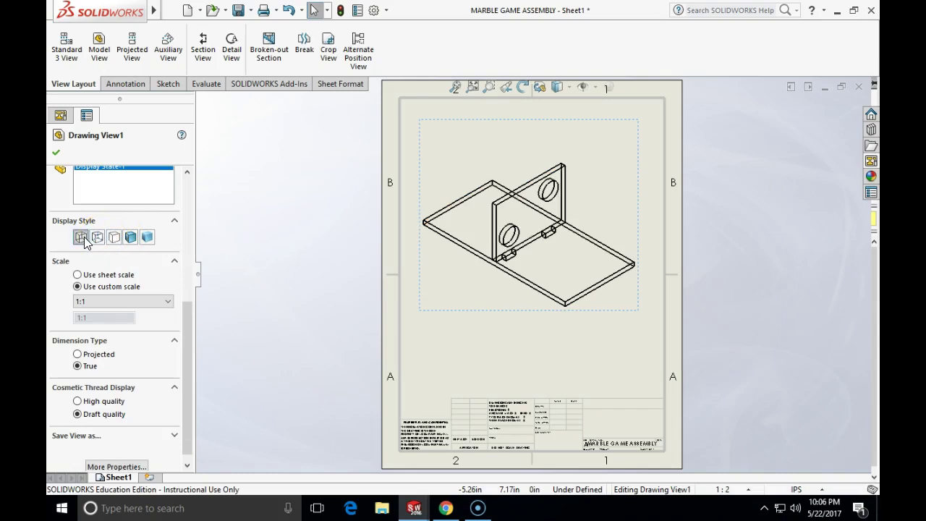
{"action": "left_click", "coordinate": [113, 238]}
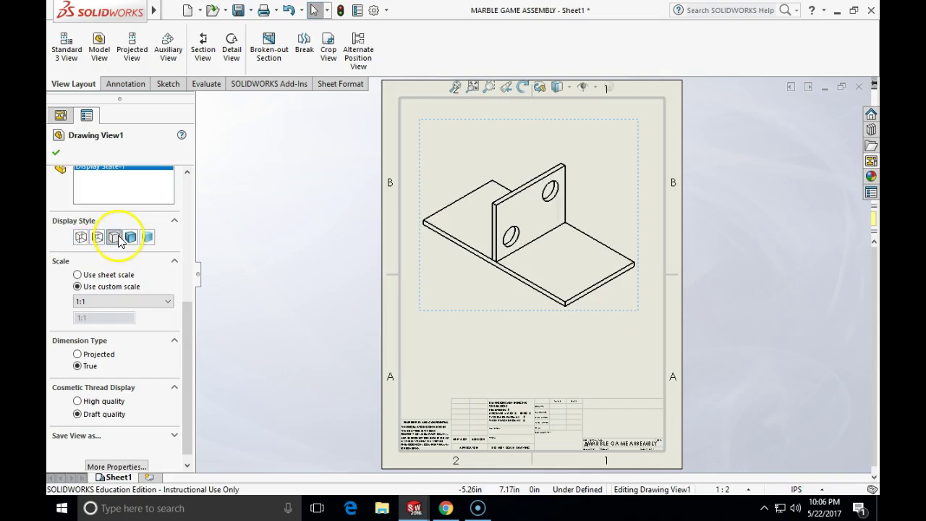
{"action": "left_click", "coordinate": [473, 224]}
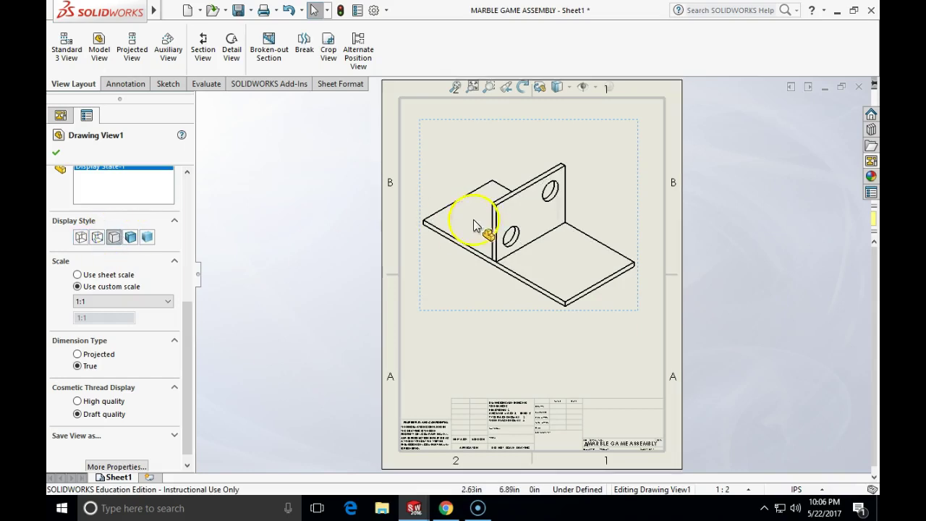
{"action": "left_click", "coordinate": [143, 241]}
{"action": "left_click", "coordinate": [130, 241]}
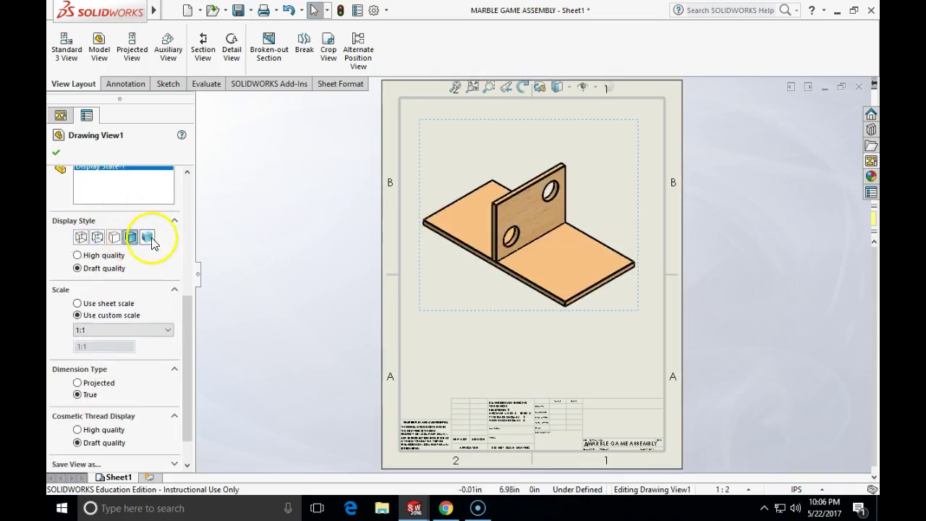
{"action": "left_click", "coordinate": [149, 241]}
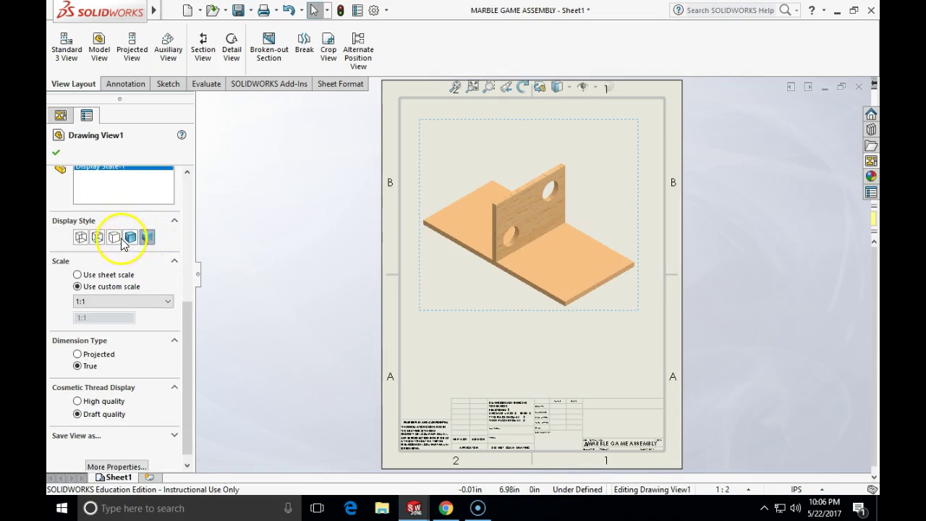
{"action": "left_click", "coordinate": [114, 236]}
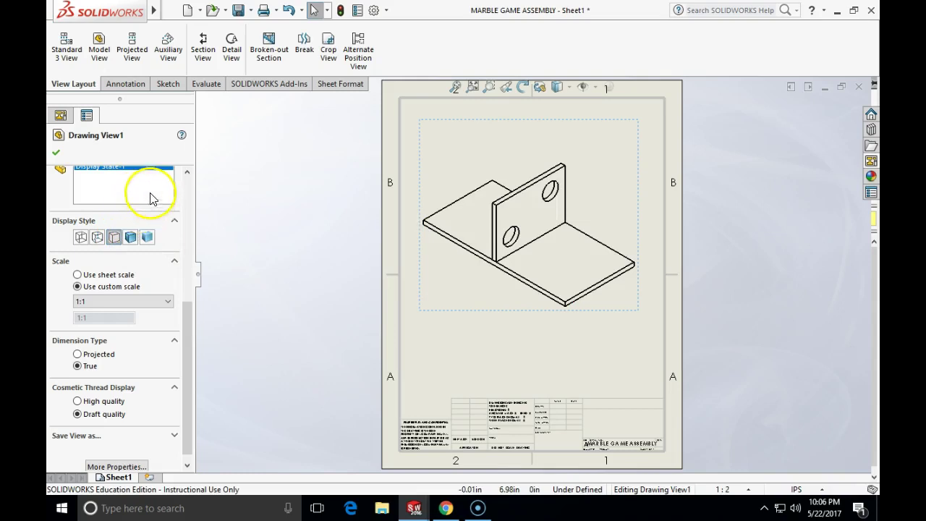
Step: Add Auto Balloons to the base board and TARGET plate in the isometric view
{"action": "left_click", "coordinate": [55, 153]}
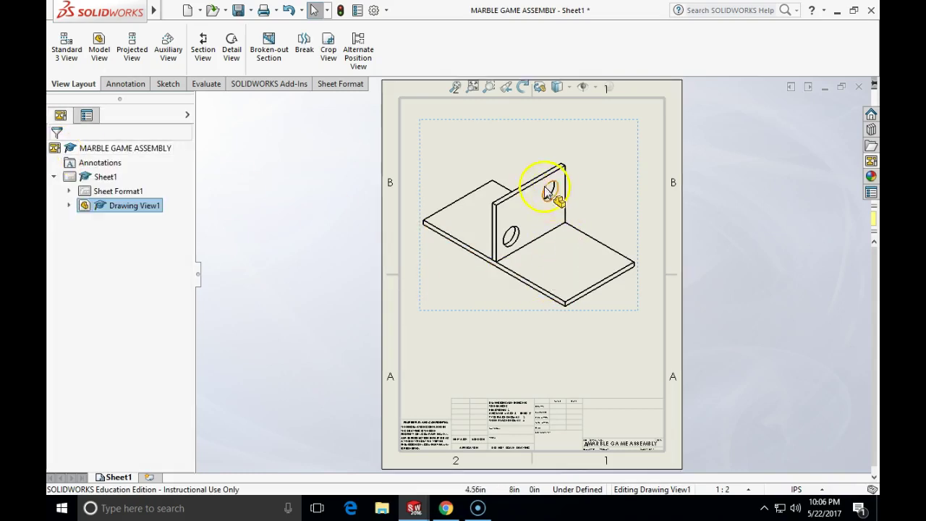
{"action": "left_click", "coordinate": [507, 203]}
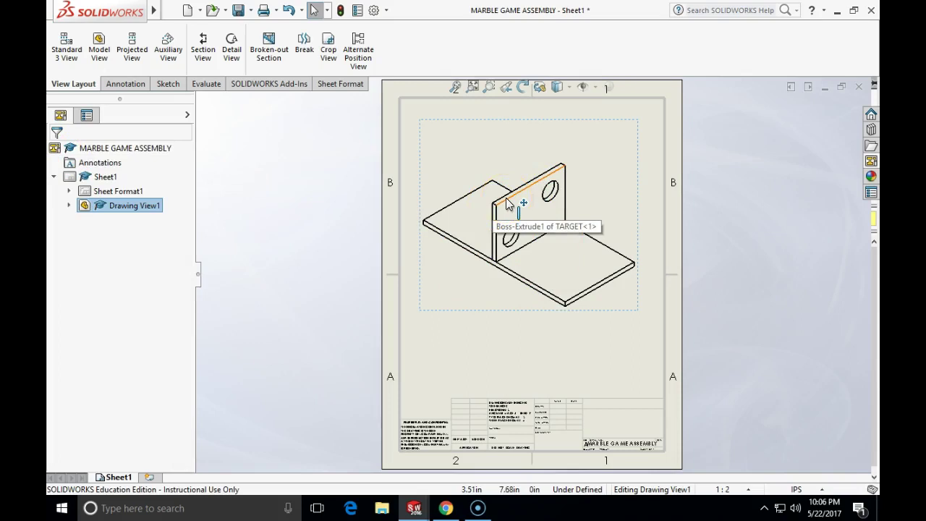
{"action": "left_click", "coordinate": [117, 85]}
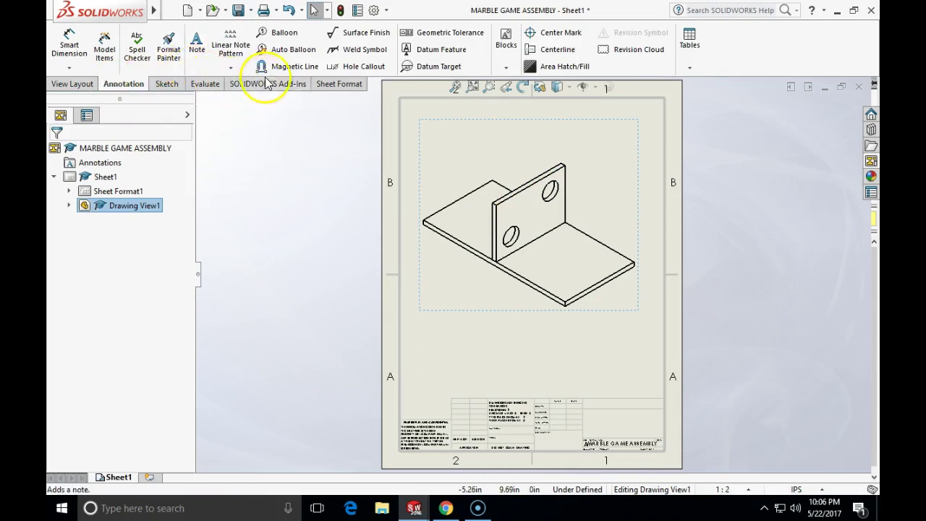
{"action": "left_click", "coordinate": [273, 53]}
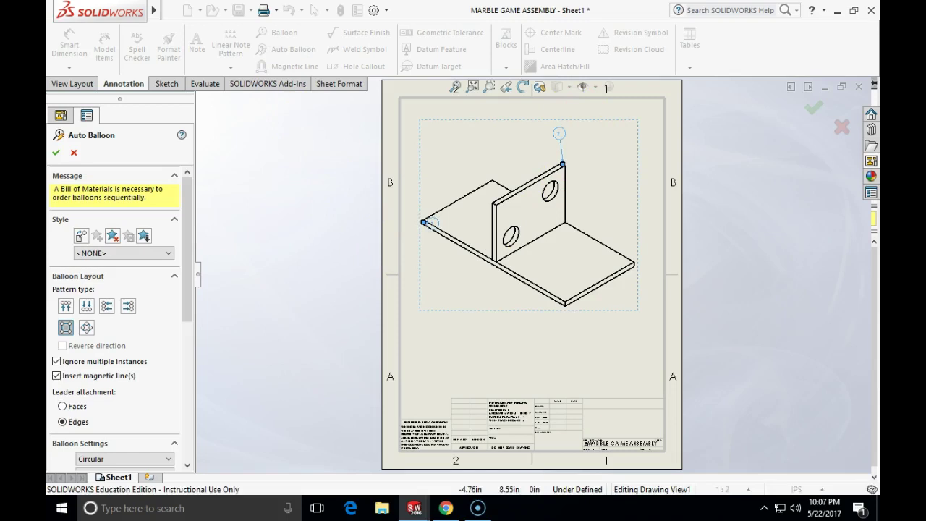
{"action": "right_click", "coordinate": [593, 149]}
Step: Move balloons 2 and 1 clear of the model and close the view properties
{"action": "mouse_move", "coordinate": [593, 149]}
{"action": "left_mouse_down"}
{"action": "mouse_move", "coordinate": [582, 145]}
{"action": "mouse_move", "coordinate": [588, 151]}
{"action": "left_mouse_up"}
{"action": "left_click", "coordinate": [430, 221]}
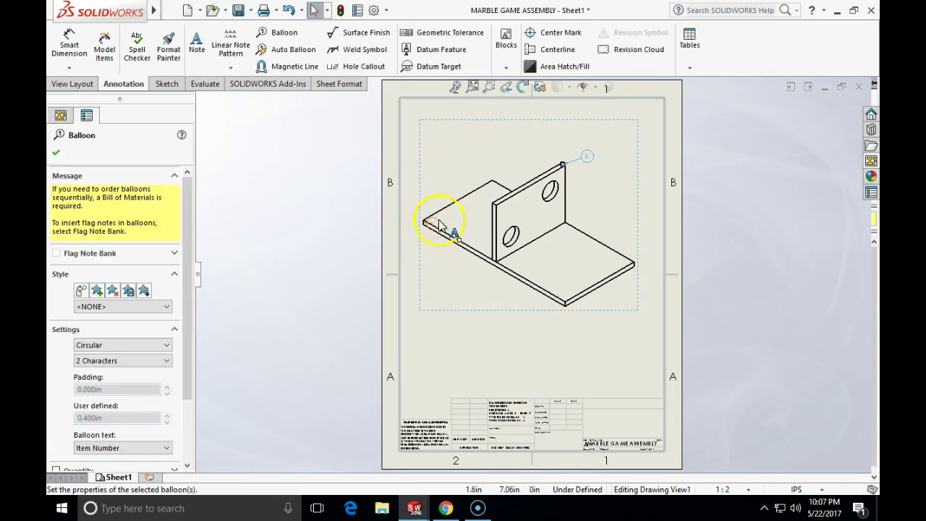
{"action": "left_click_drag", "start_coordinate": [445, 198], "coordinate": [444, 168]}
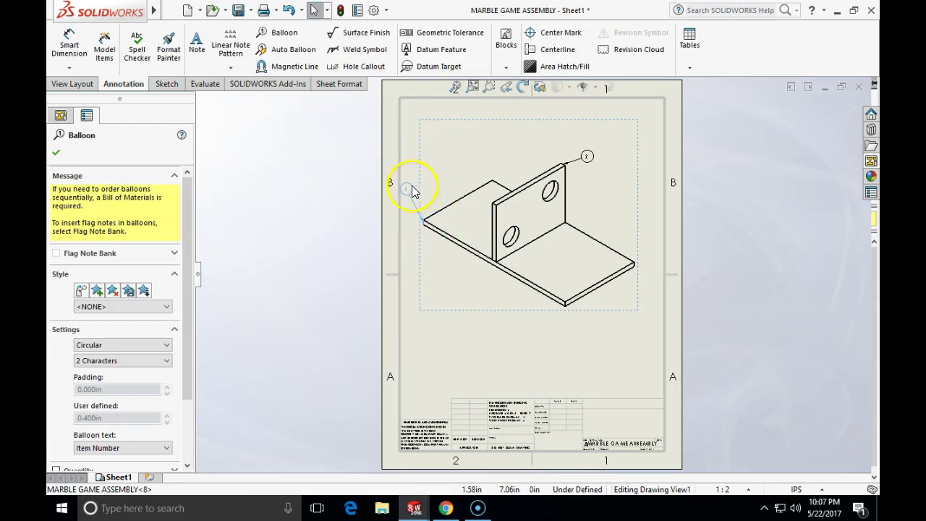
{"action": "left_click", "coordinate": [416, 190]}
{"action": "left_click", "coordinate": [477, 170]}
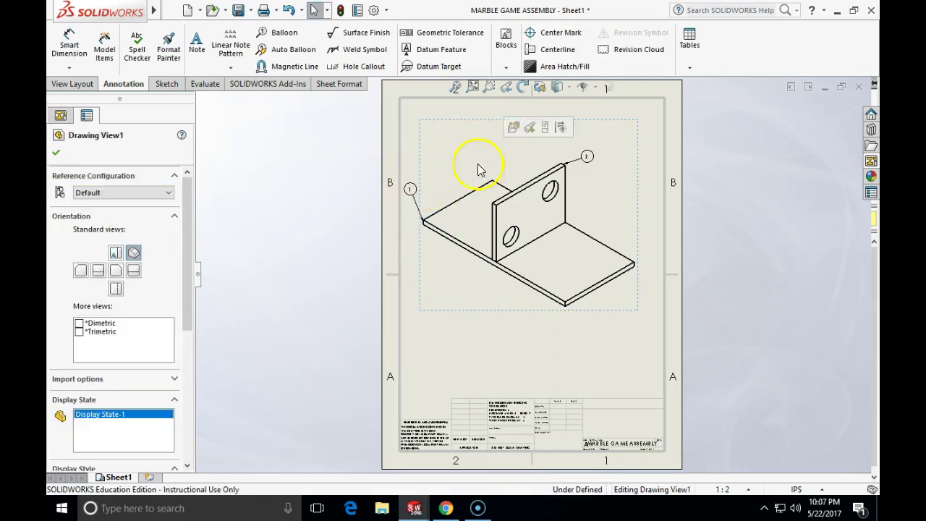
{"action": "left_click", "coordinate": [57, 154]}
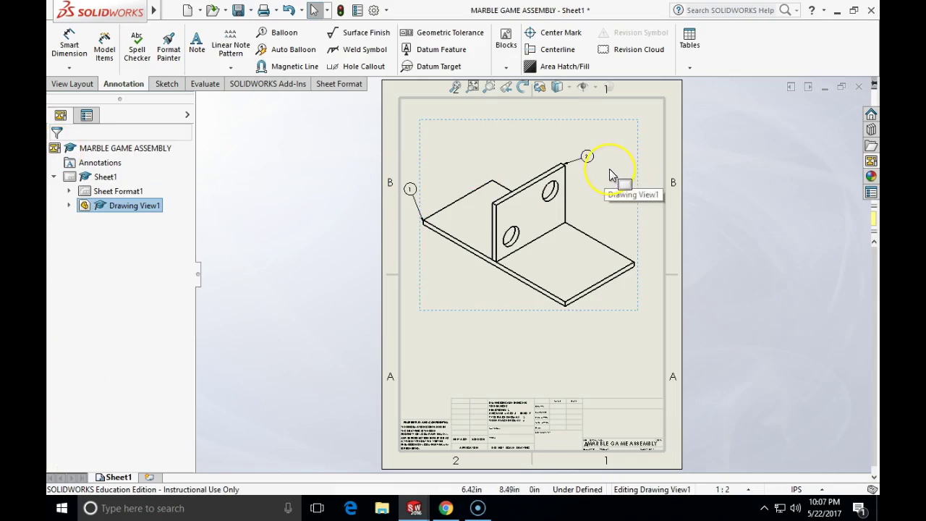
{"action": "left_click", "coordinate": [254, 161]}
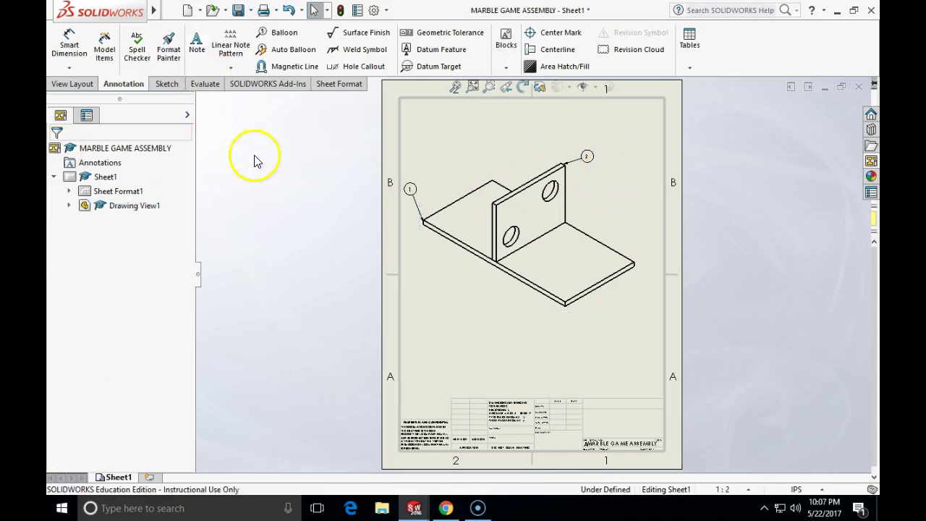
Step: Insert a Bill of Materials from Drawing View1 at the sheet's top-left corner
{"action": "mouse_move", "coordinate": [154, 15]}
{"action": "left_click", "coordinate": [244, 12]}
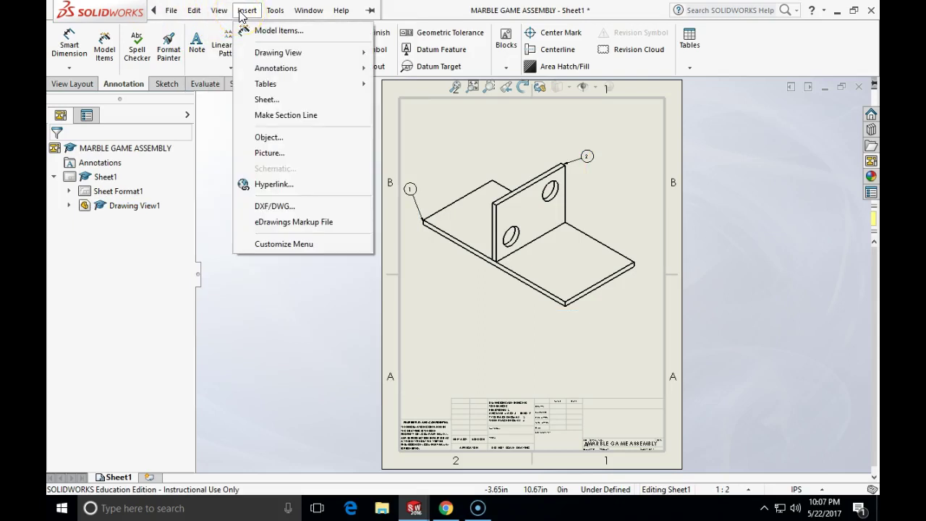
{"action": "mouse_move", "coordinate": [279, 83]}
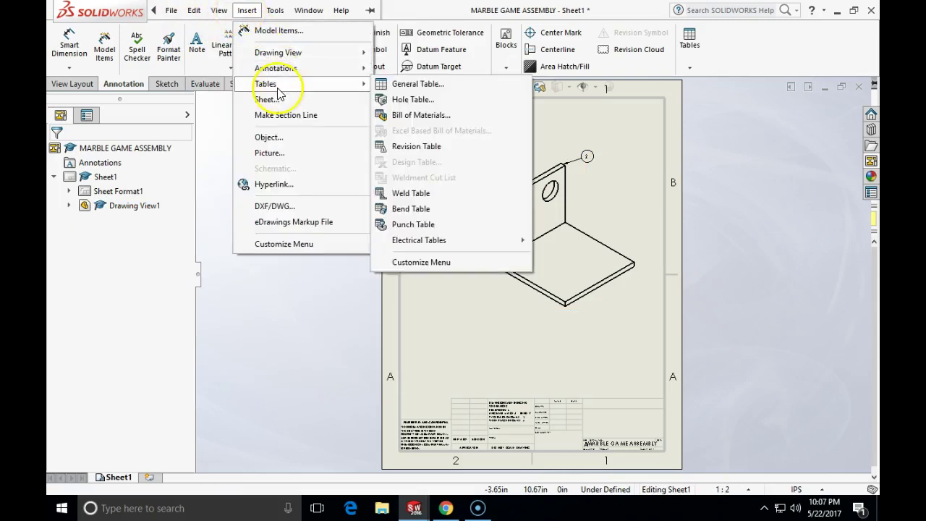
{"action": "left_click", "coordinate": [424, 116]}
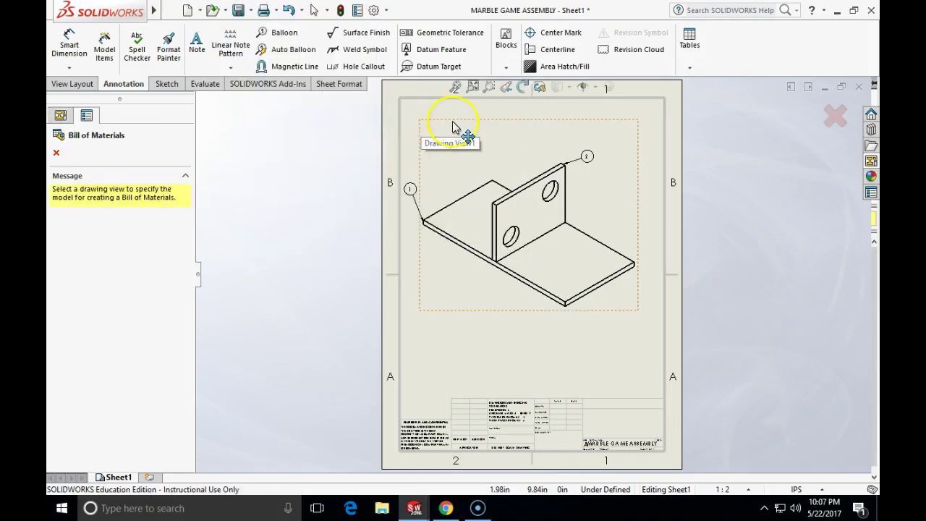
{"action": "left_click", "coordinate": [454, 128]}
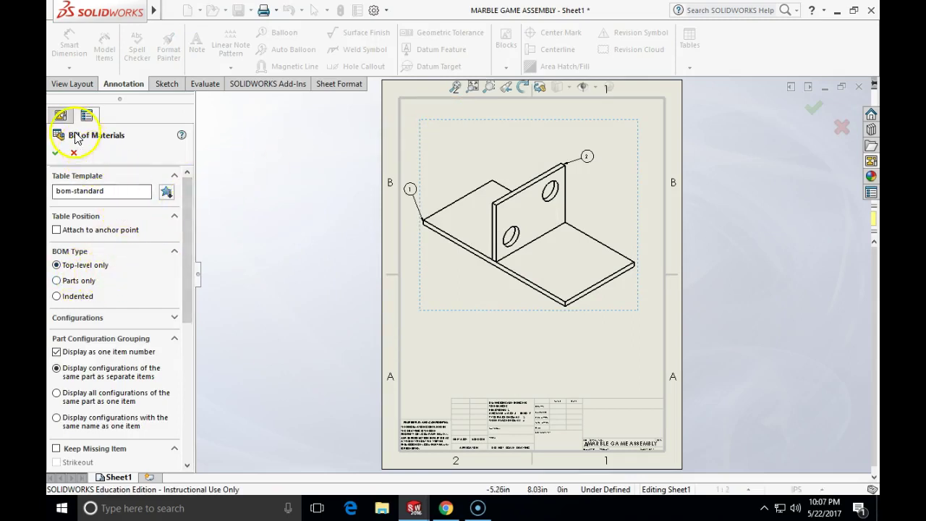
{"action": "left_click", "coordinate": [56, 152]}
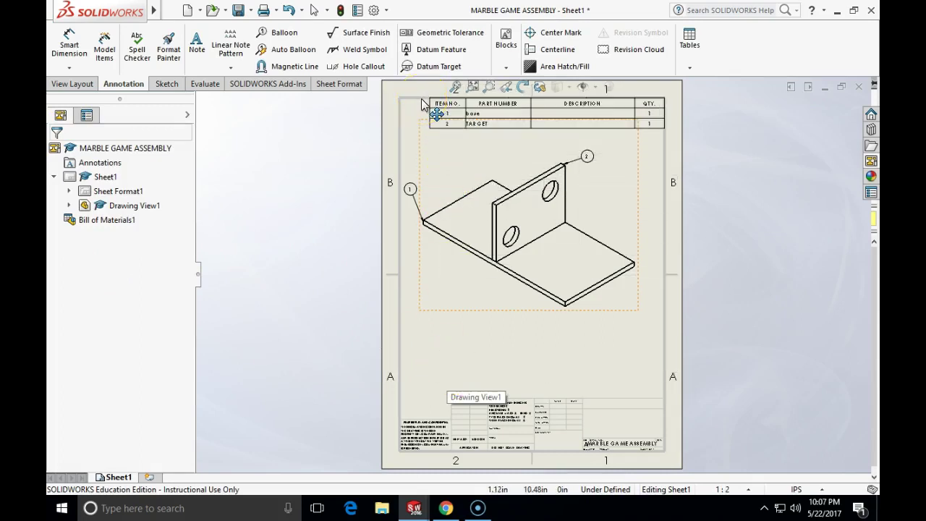
{"action": "left_click", "coordinate": [423, 102]}
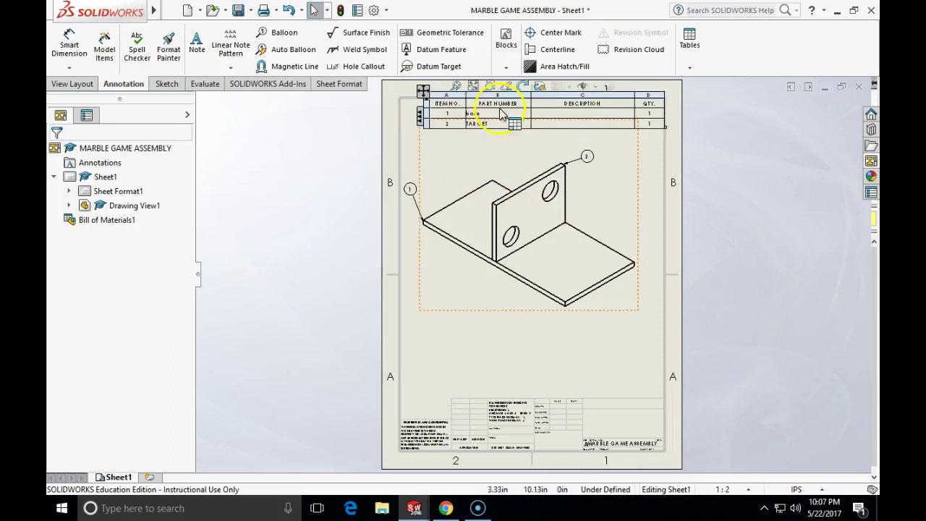
Step: Enter part numbers ENGT259001 for base and ENGT259002 for TARGET, keeping property links
{"action": "scroll", "coordinate": [504, 126], "scroll_direction": "up", "scroll_amount": 2}
{"action": "scroll", "coordinate": [509, 181], "scroll_direction": "down", "scroll_amount": 4}
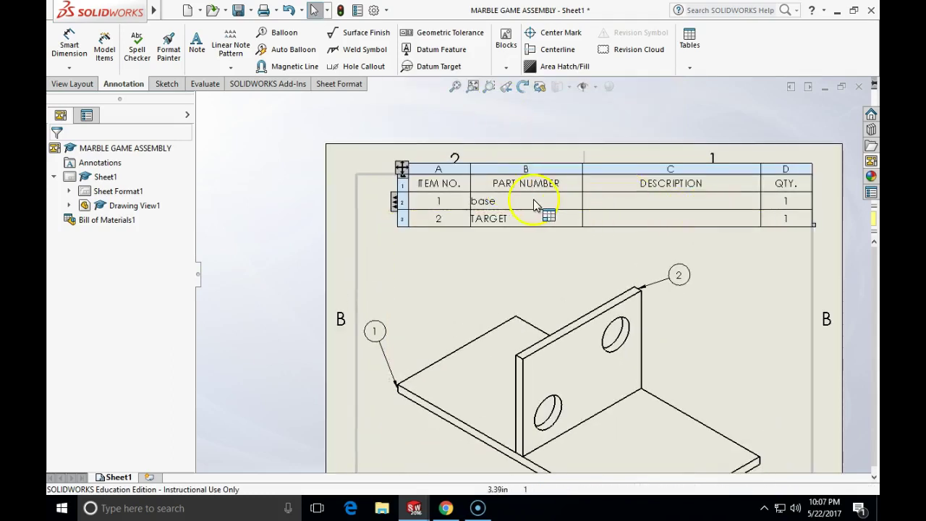
{"action": "double_click", "coordinate": [523, 201]}
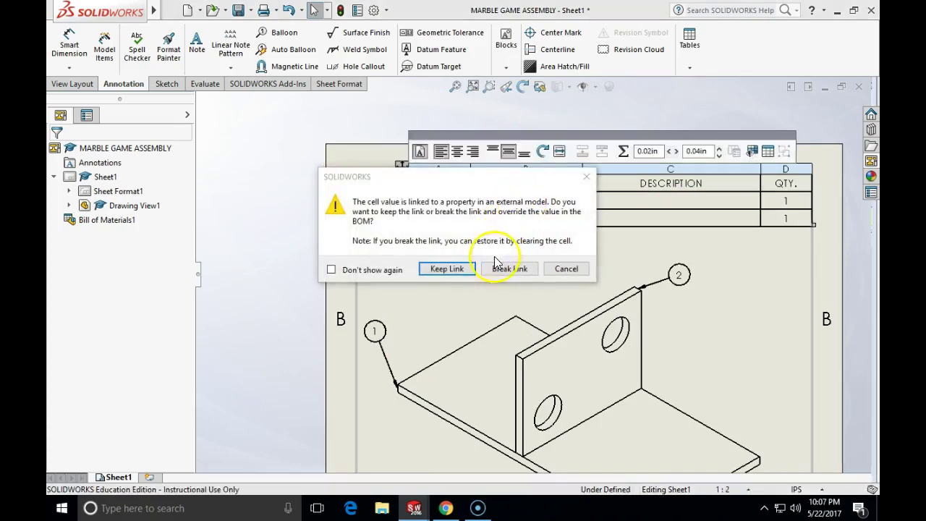
{"action": "left_click", "coordinate": [467, 275]}
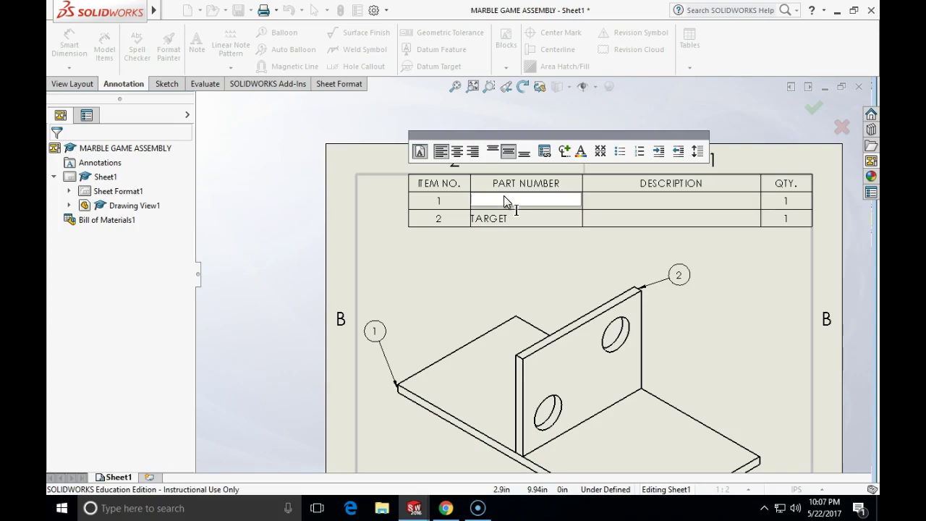
{"action": "type", "text": "ENGT259001"}
{"action": "left_click", "coordinate": [511, 225]}
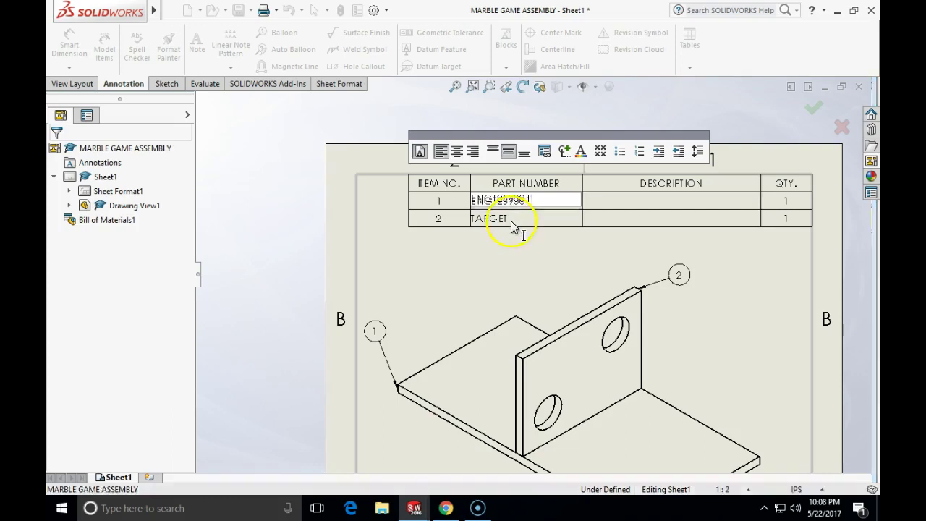
{"action": "double_click", "coordinate": [509, 219]}
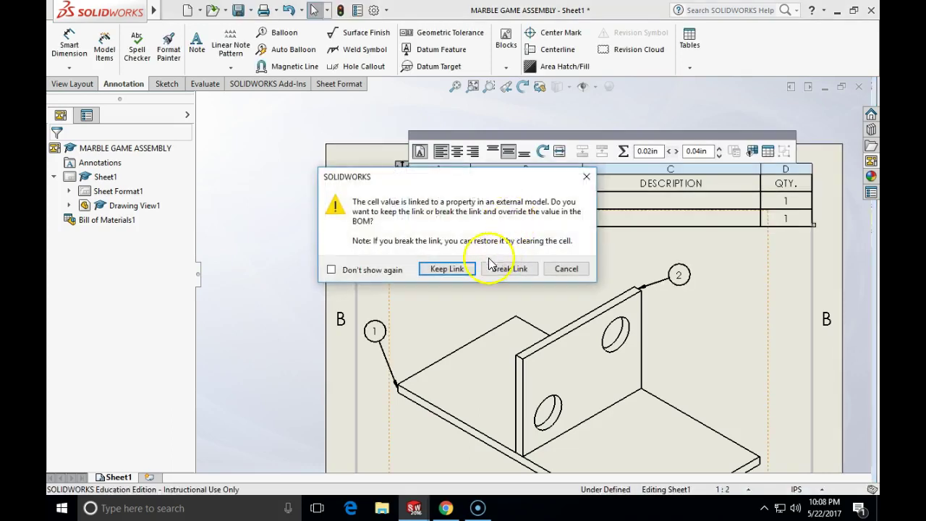
{"action": "left_click", "coordinate": [464, 269]}
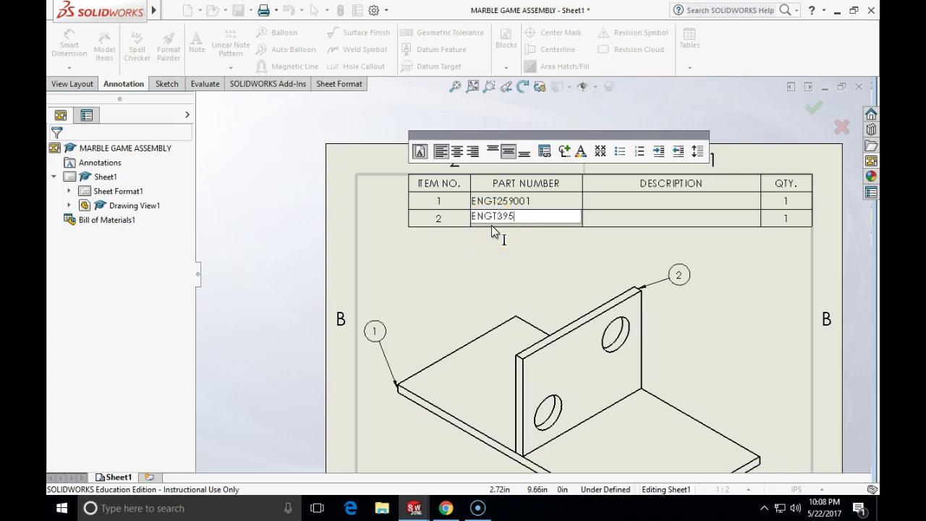
{"action": "type", "text": "ENGT259002"}
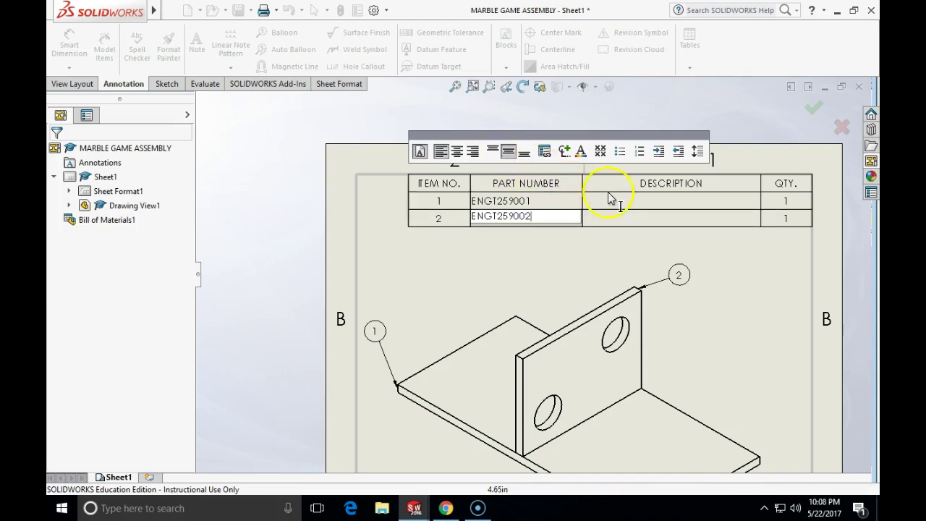
Step: Enter BASE as item 1's BOM description and TARGET as item 2's, keeping the links
{"action": "left_click", "coordinate": [609, 205]}
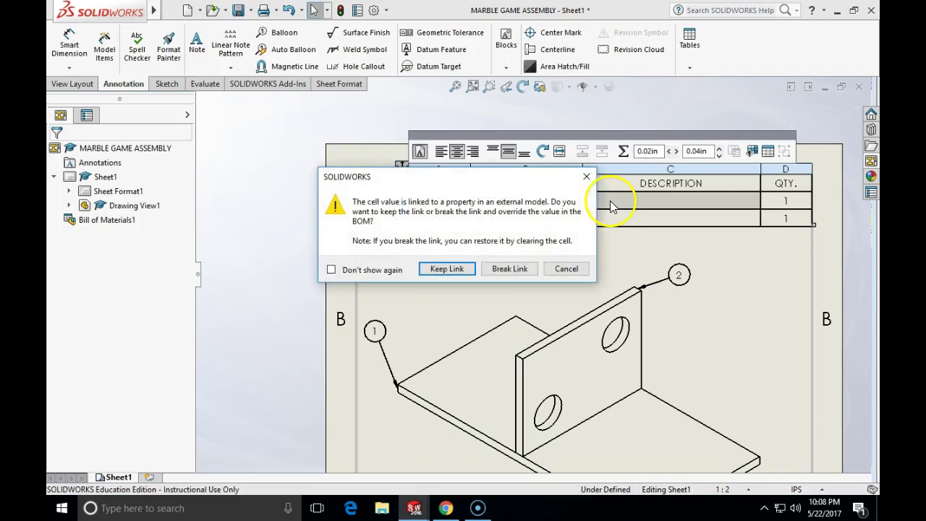
{"action": "left_click", "coordinate": [442, 269]}
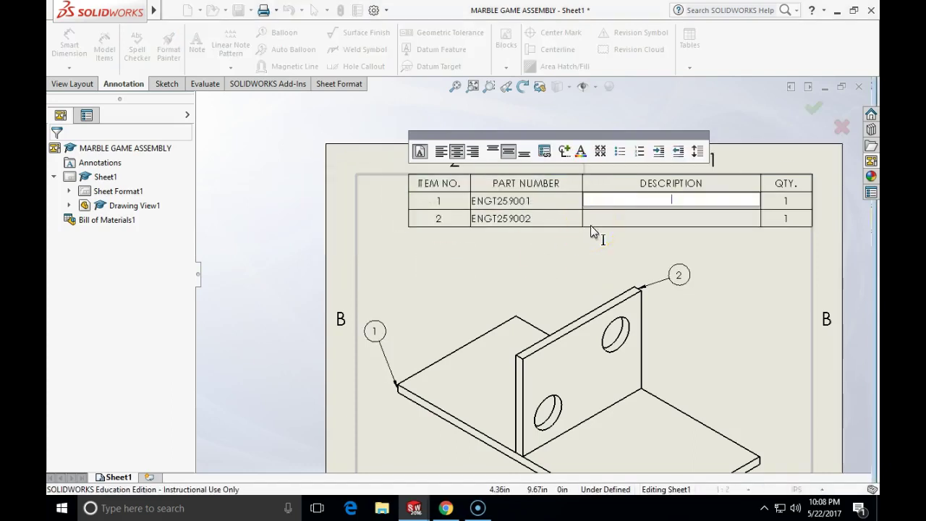
{"action": "type", "text": "BASE"}
{"action": "left_click", "coordinate": [675, 222]}
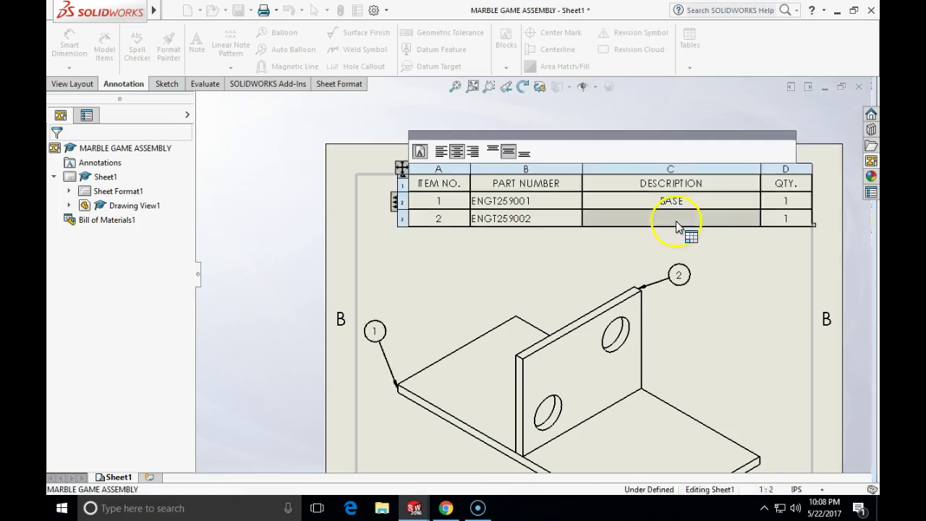
{"action": "double_click", "coordinate": [676, 221]}
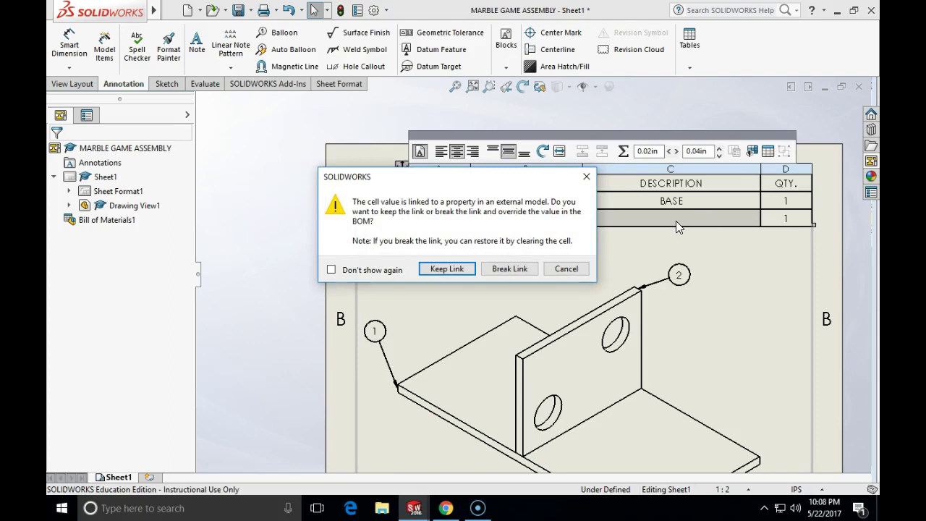
{"action": "left_click", "coordinate": [469, 271]}
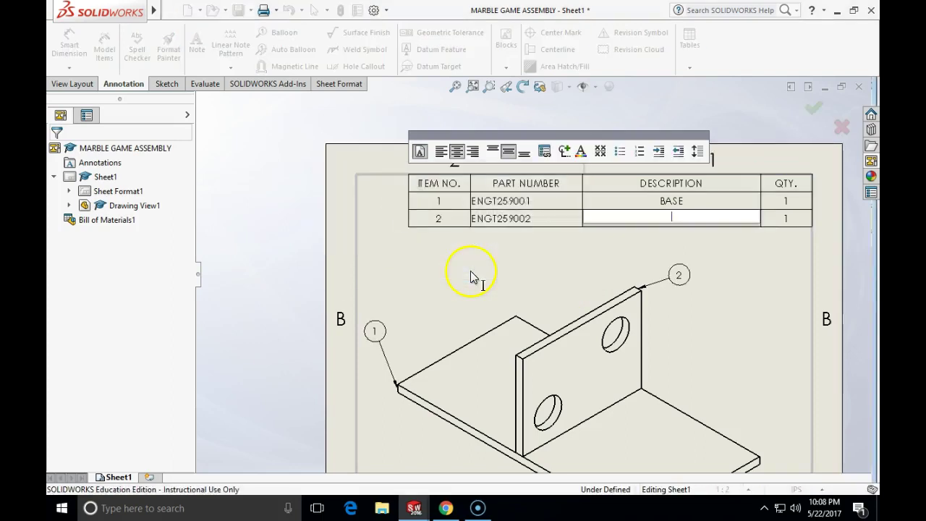
{"action": "type", "text": "TARGET"}
{"action": "left_click", "coordinate": [795, 265]}
Step: Zoom in on the MARBLE GAME ASSEMBLY title block and lock focus onto Sheet1
{"action": "left_click", "coordinate": [739, 354]}
{"action": "scroll", "coordinate": [740, 351], "scroll_direction": "up", "scroll_amount": 3}
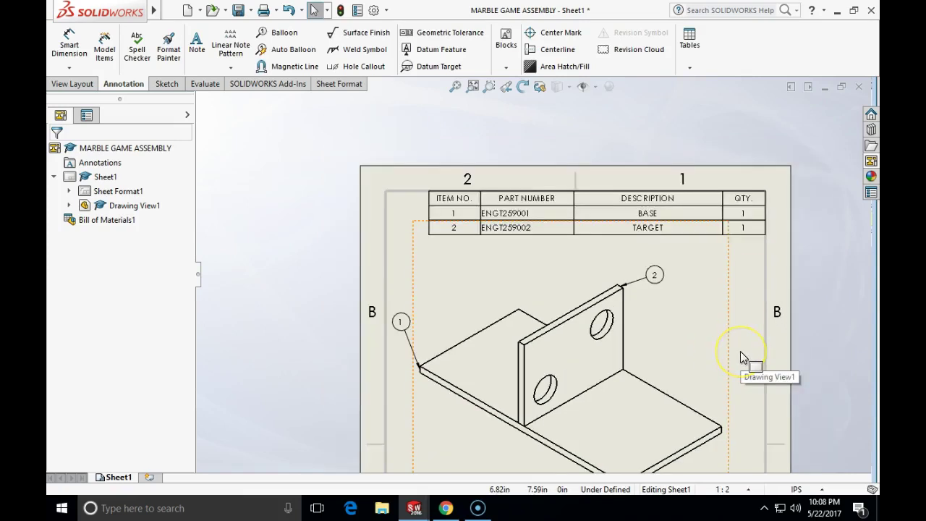
{"action": "scroll", "coordinate": [589, 424], "scroll_direction": "up", "scroll_amount": 3}
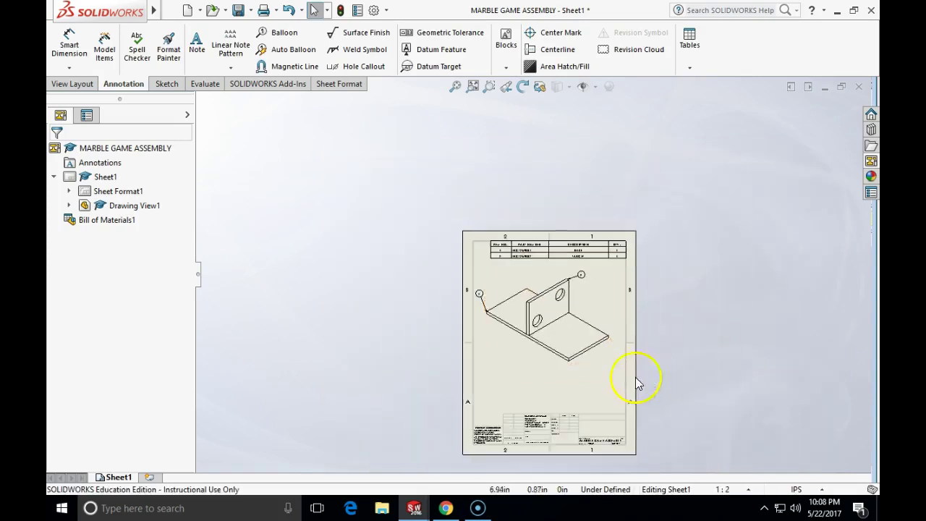
{"action": "scroll", "coordinate": [557, 413], "scroll_direction": "down", "scroll_amount": 5}
{"action": "scroll", "coordinate": [535, 387], "scroll_direction": "down", "scroll_amount": 2}
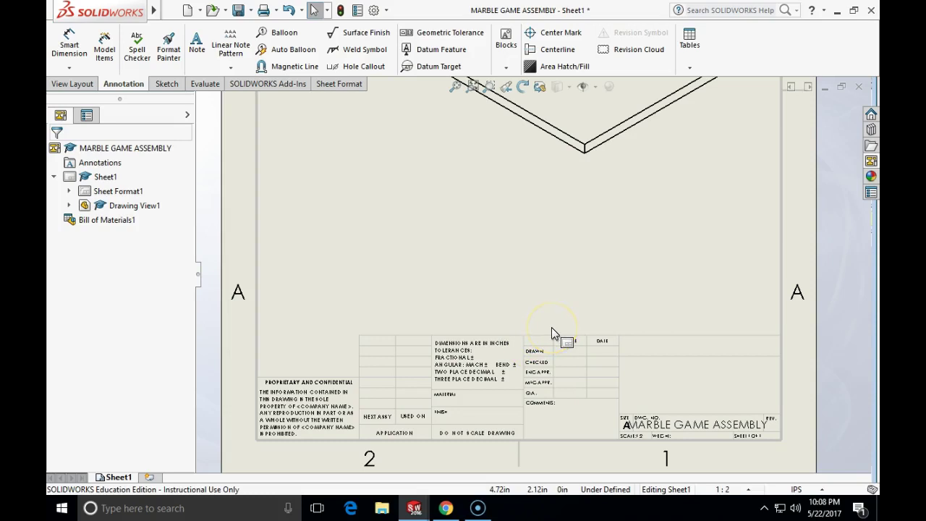
{"action": "scroll", "coordinate": [548, 380], "scroll_direction": "down", "scroll_amount": 2}
{"action": "scroll", "coordinate": [546, 393], "scroll_direction": "up", "scroll_amount": 2}
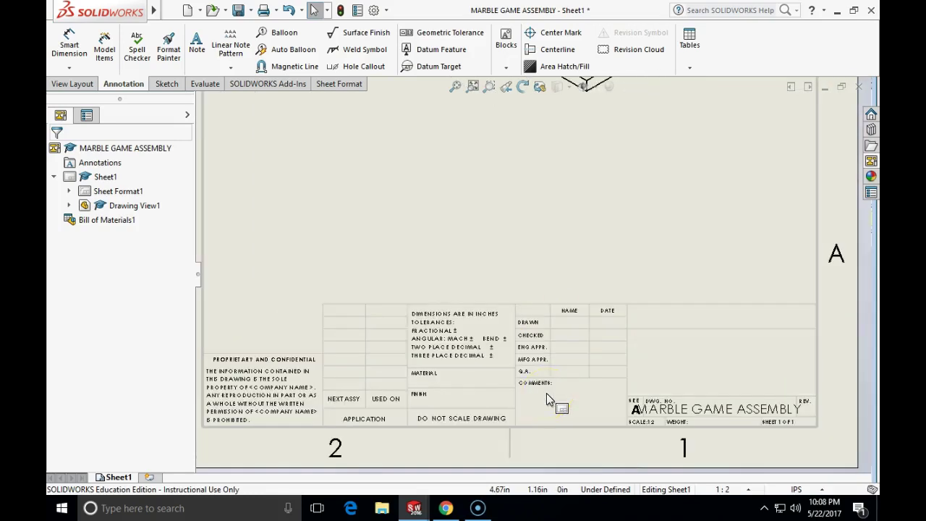
{"action": "double_click", "coordinate": [451, 382]}
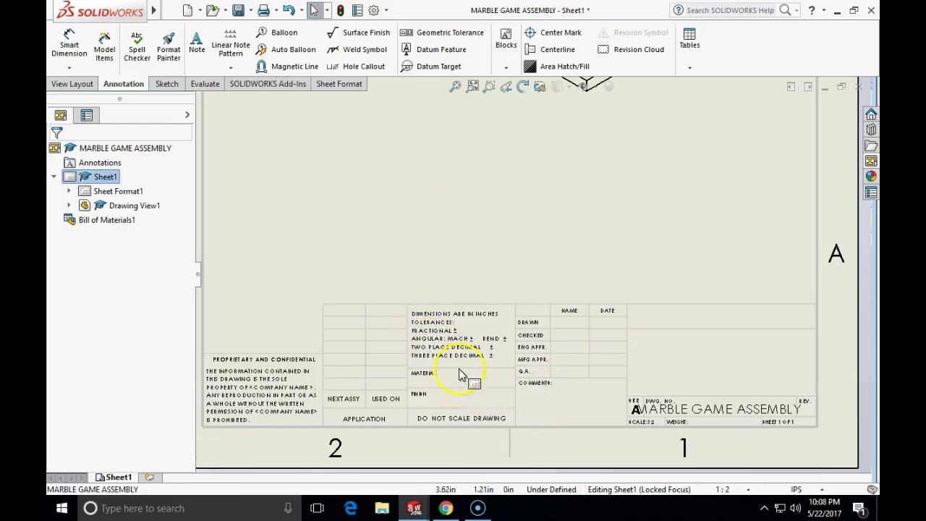
Step: Edit the sheet format and enter BIRCH PLYWOOD 4mm under the MATERIAL label
{"action": "right_click", "coordinate": [536, 323]}
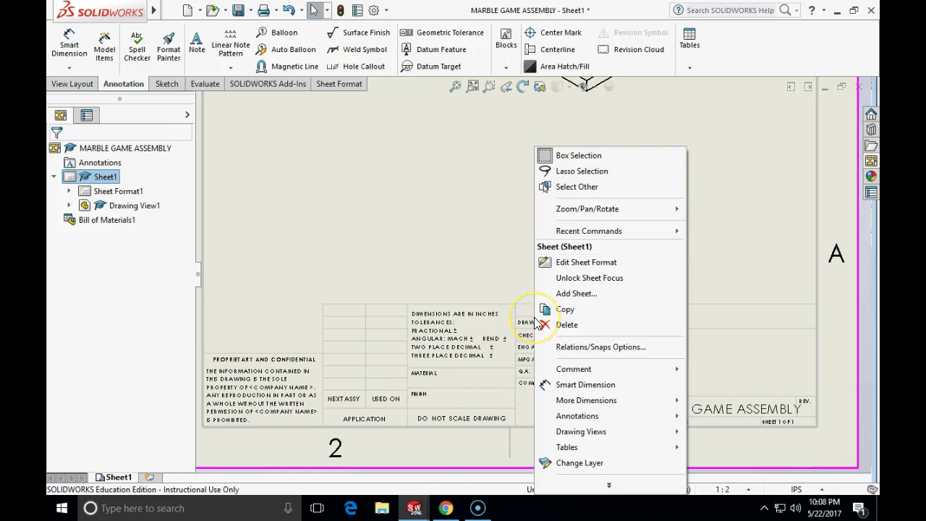
{"action": "left_click", "coordinate": [567, 267]}
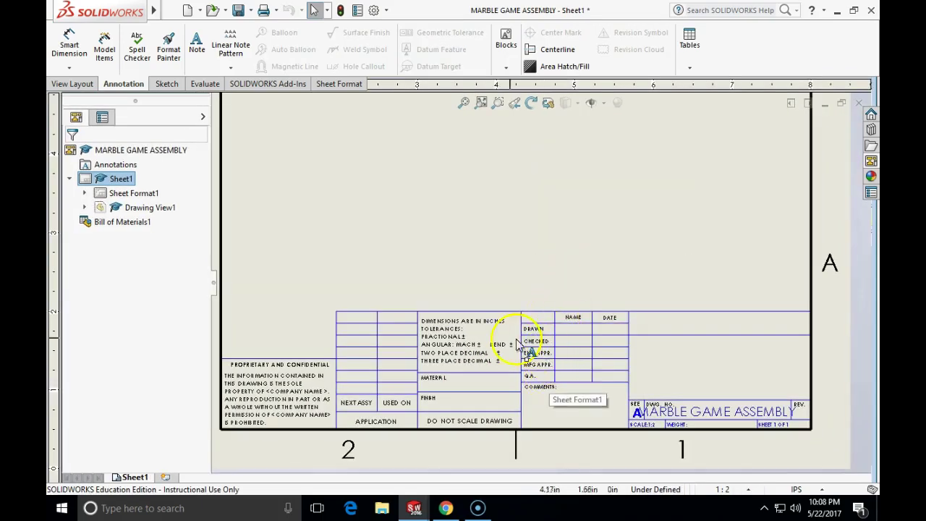
{"action": "double_click", "coordinate": [447, 379]}
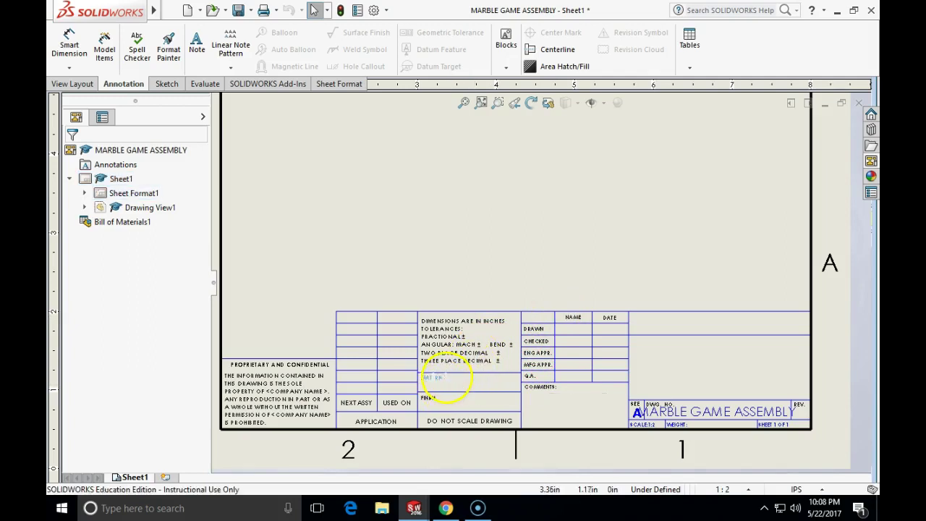
{"action": "left_click", "coordinate": [452, 384]}
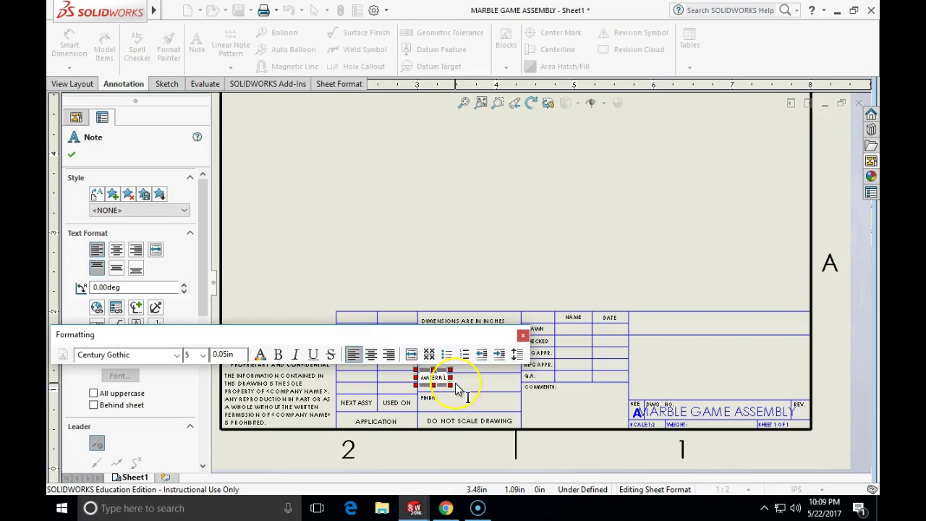
{"action": "key", "text": "Home"}
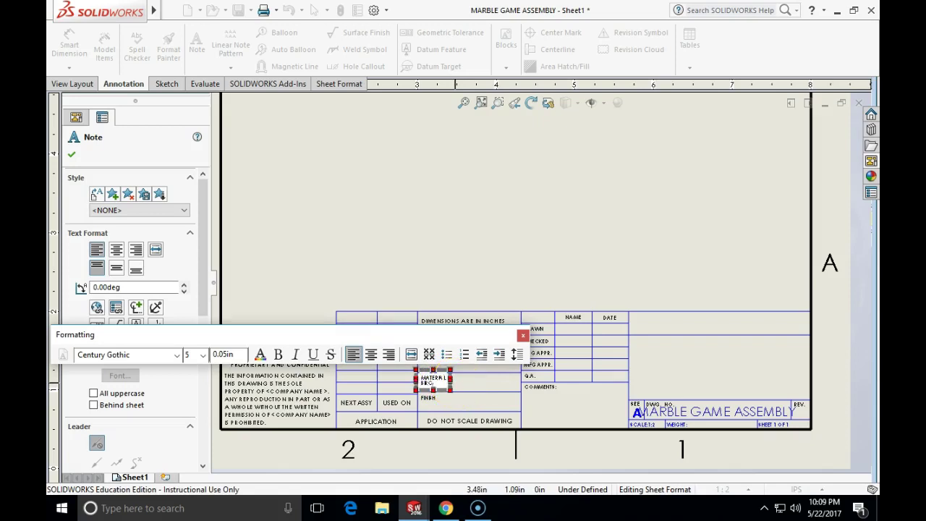
{"action": "type", "text": "BIRCH PLYWOOD"}
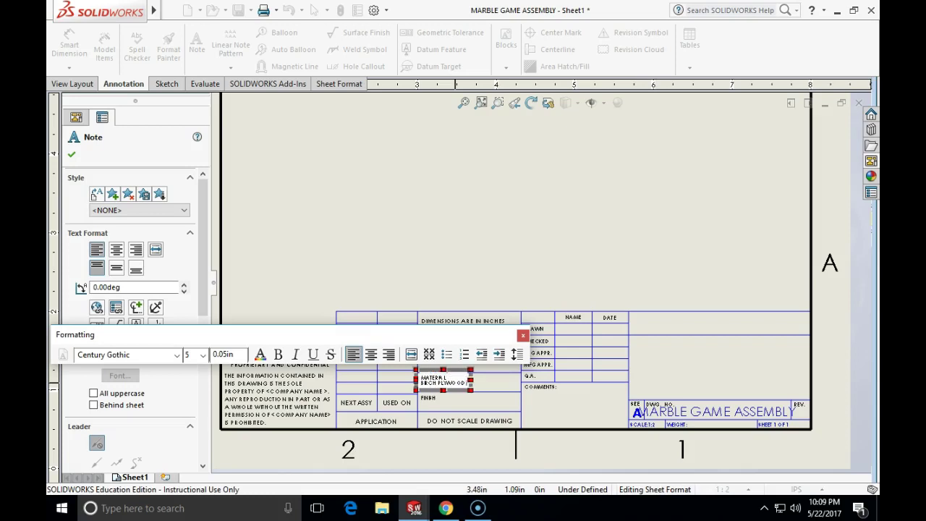
{"action": "type", "text": " 4mm"}
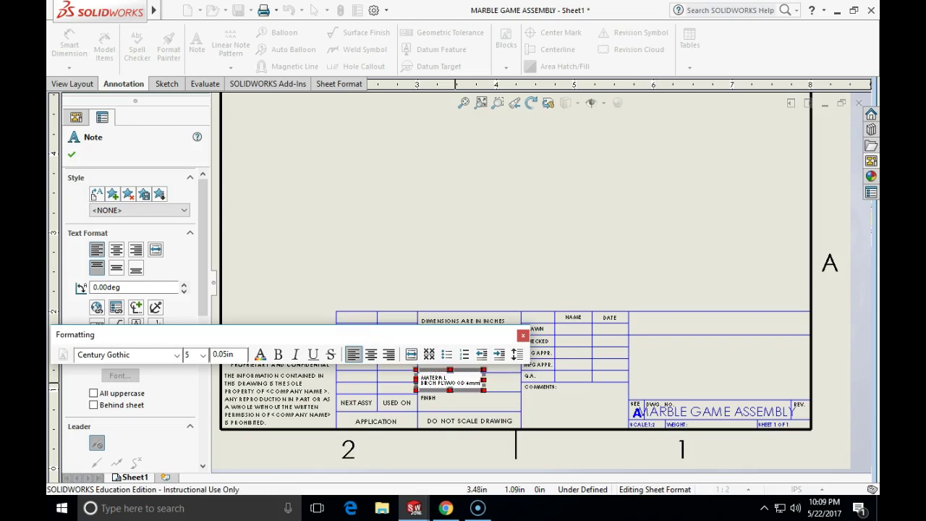
{"action": "left_click", "coordinate": [526, 297]}
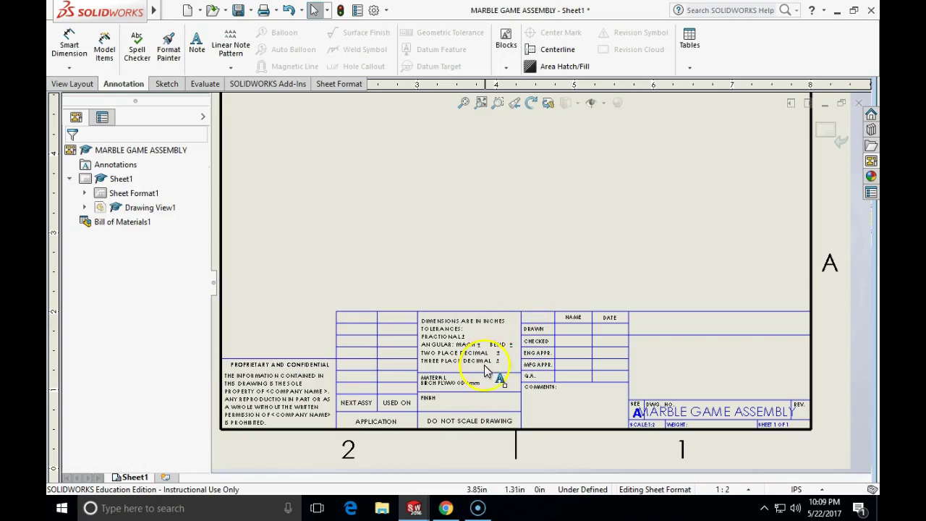
Step: Enter the drafter's name and the date 05/22/17 in the DRAWN row
{"action": "double_click", "coordinate": [539, 329]}
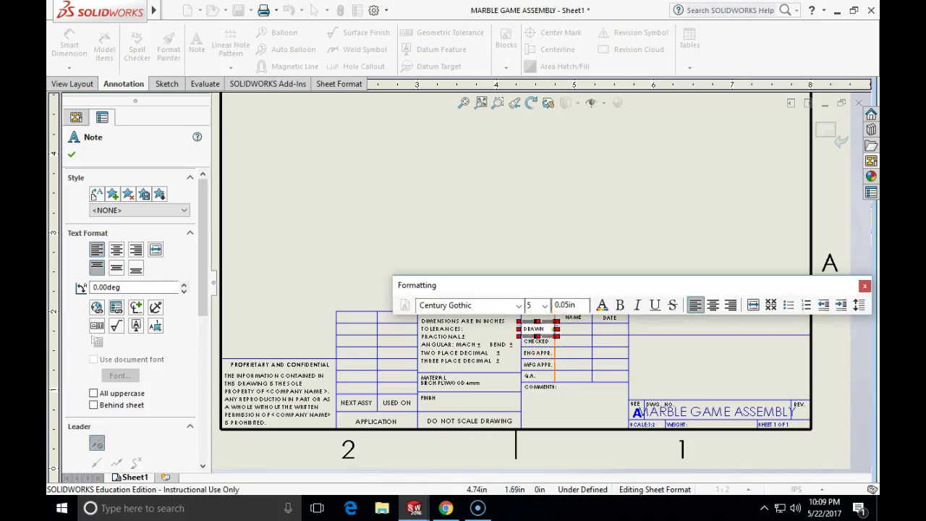
{"action": "type", "text": "MICK 05/22/17"}
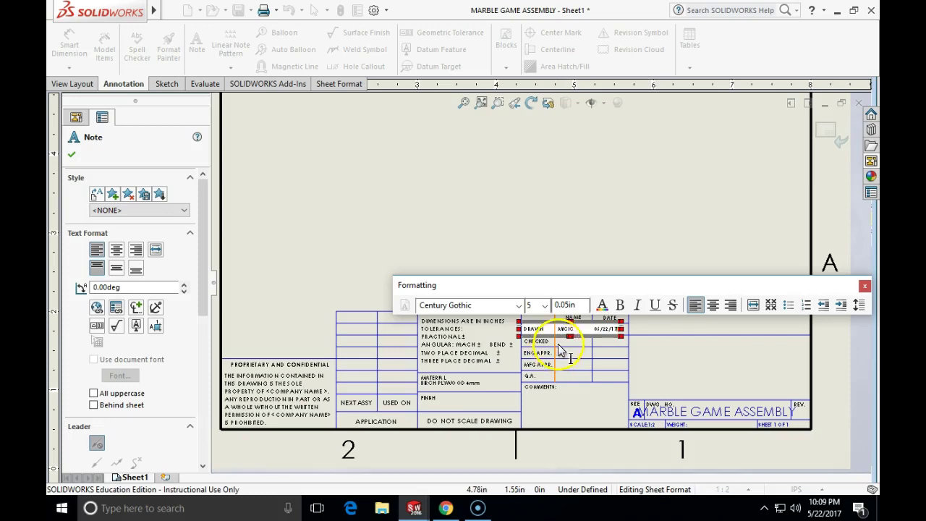
{"action": "left_click", "coordinate": [541, 375]}
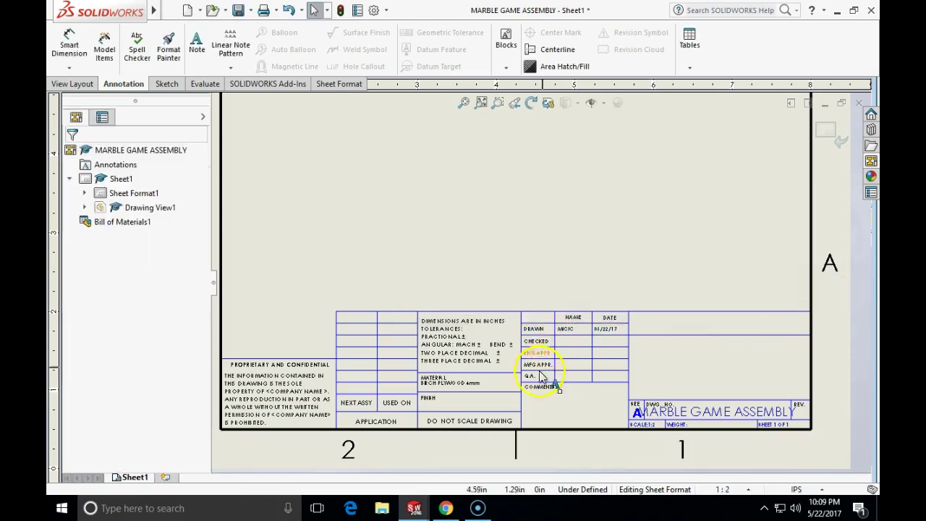
Step: Append ': NATURAL WOOD' to the FINISH note
{"action": "double_click", "coordinate": [435, 400]}
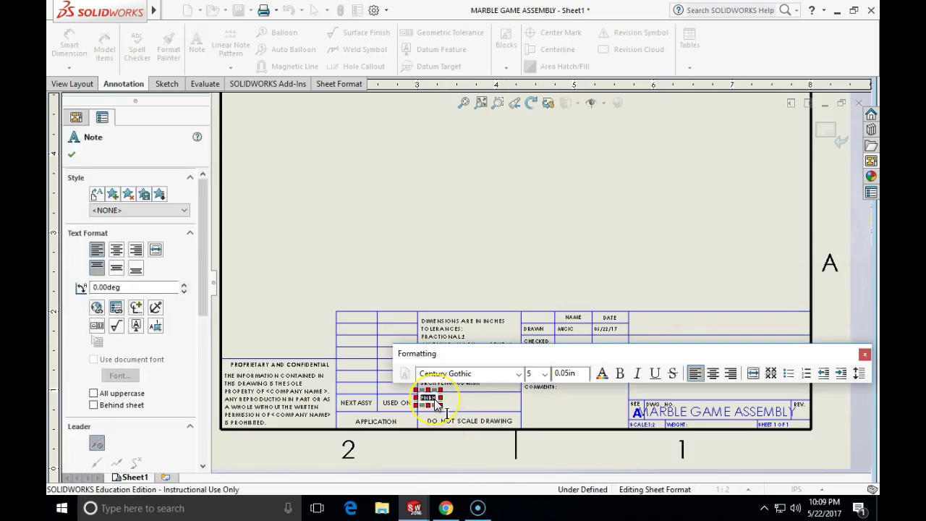
{"action": "double_click", "coordinate": [449, 406]}
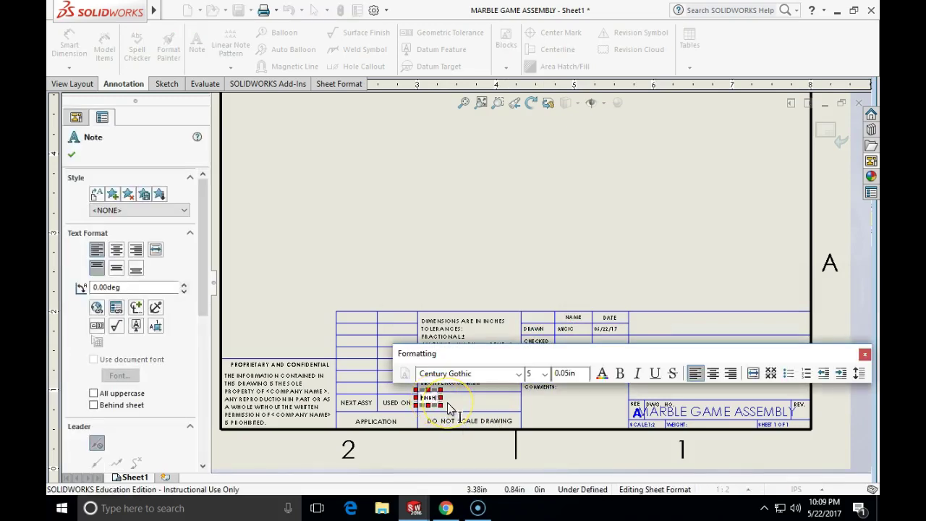
{"action": "type", "text": ": NATURAL WOOD"}
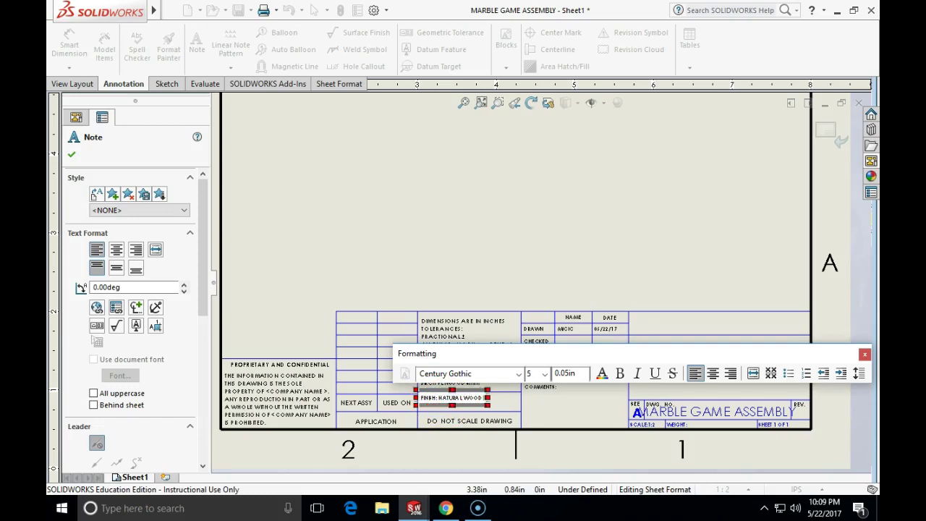
{"action": "left_click", "coordinate": [646, 268]}
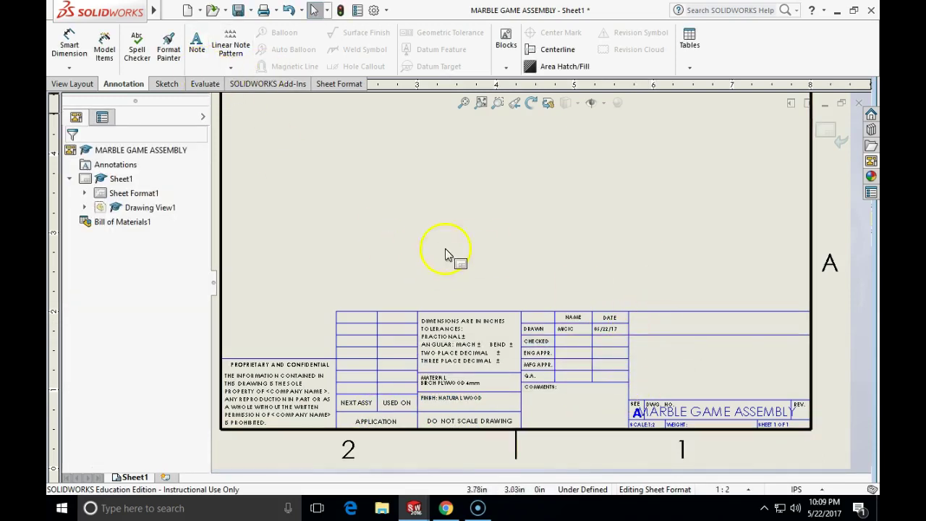
Step: Place a leaderless note reading CERRITOS COLLEGE in the title block's upper-right area
{"action": "left_click", "coordinate": [203, 52]}
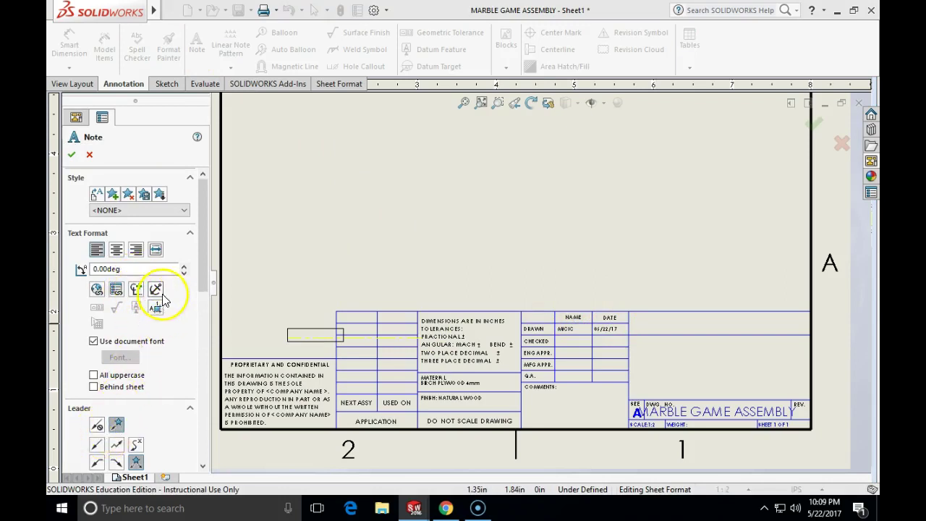
{"action": "left_click_drag", "start_coordinate": [207, 264], "coordinate": [213, 303]}
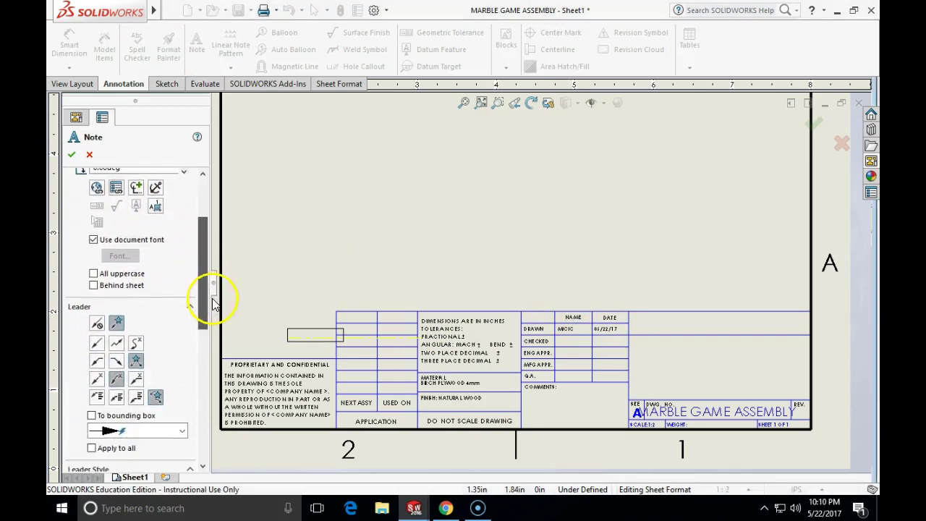
{"action": "left_click", "coordinate": [95, 325]}
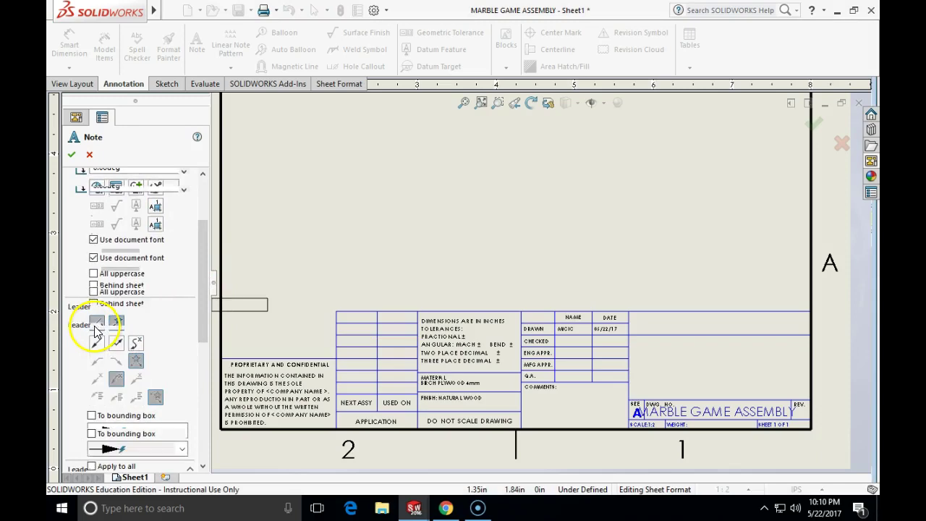
{"action": "left_click", "coordinate": [641, 323]}
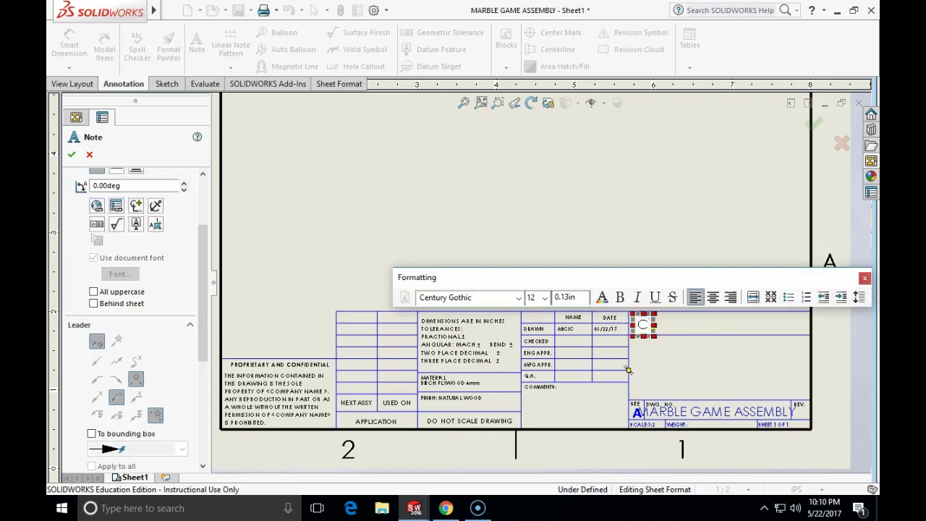
{"action": "type", "text": "CERRITOS COLLEGE"}
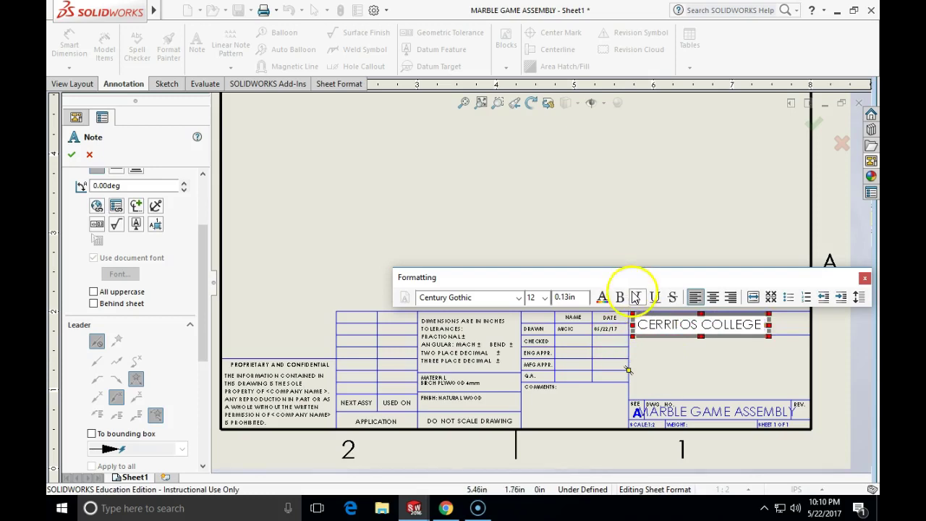
{"action": "left_click", "coordinate": [863, 280]}
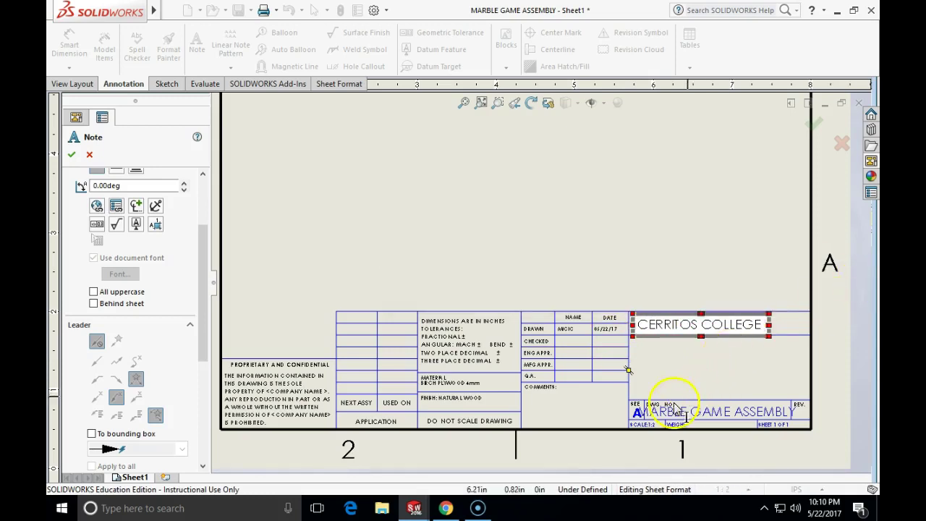
Step: Briefly open and close the MARBLE GAME ASSEMBLY title note
{"action": "scroll", "coordinate": [666, 416], "scroll_direction": "up", "scroll_amount": 1}
{"action": "scroll", "coordinate": [665, 421], "scroll_direction": "down", "scroll_amount": 4}
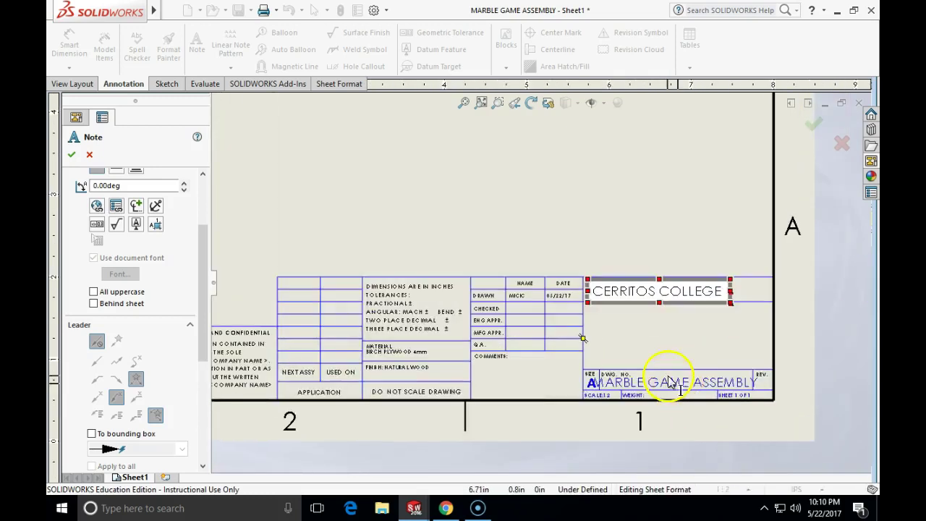
{"action": "scroll", "coordinate": [606, 375], "scroll_direction": "down", "scroll_amount": 2}
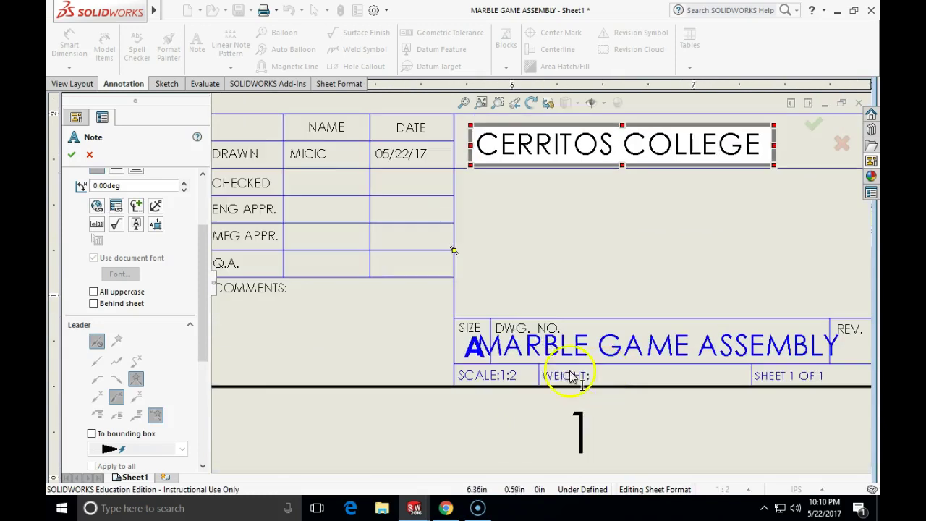
{"action": "double_click", "coordinate": [538, 345]}
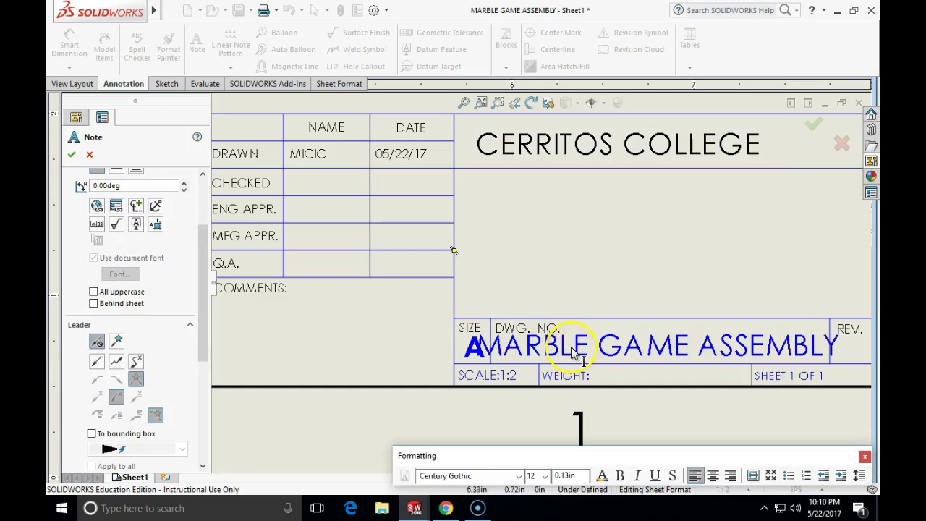
{"action": "left_click", "coordinate": [636, 362]}
Step: Replace the MARBLE GAME ASSEMBLY text with the drawing number MARBLE GAME ASSY
{"action": "key", "text": "Escape"}
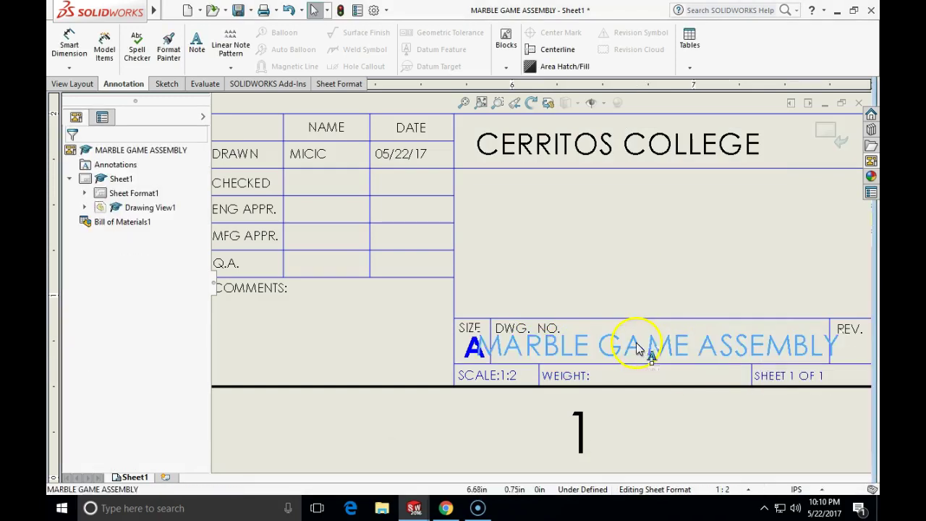
{"action": "double_click", "coordinate": [637, 348]}
{"action": "left_click", "coordinate": [640, 351]}
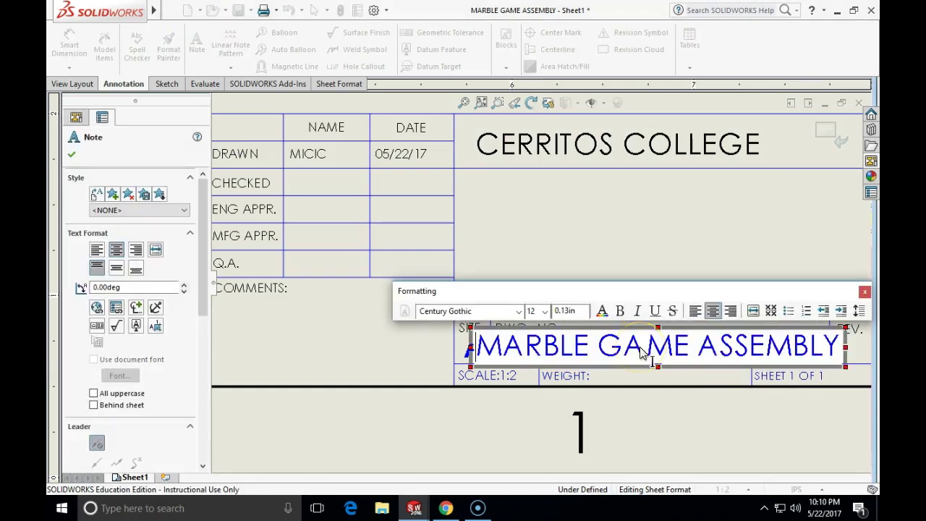
{"action": "left_click", "coordinate": [578, 353]}
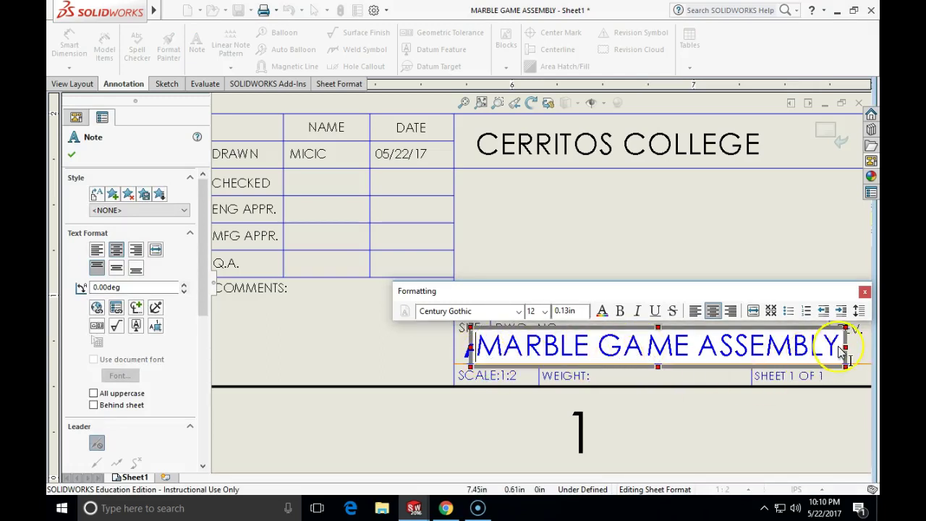
{"action": "key", "text": "ctrl+a"}
{"action": "key", "text": "Delete"}
{"action": "type", "text": "M"}
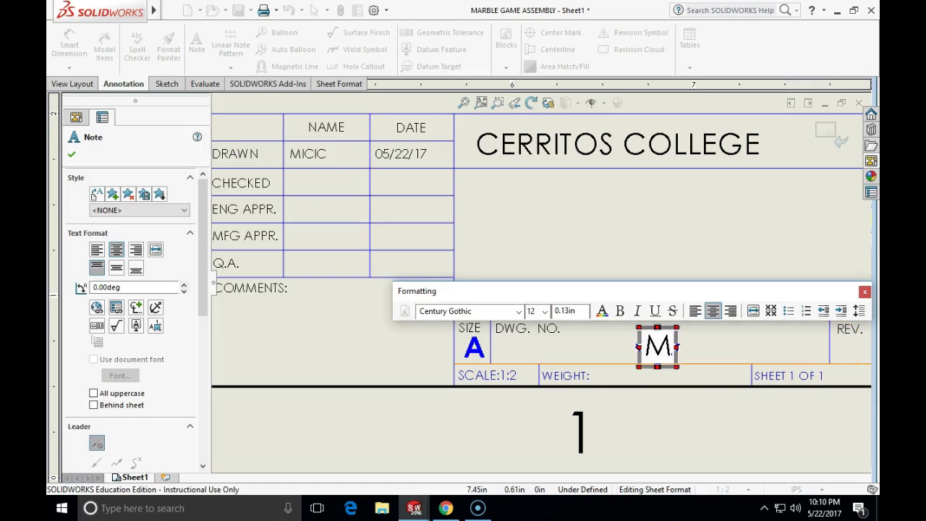
{"action": "type", "text": "ARBLE GAME ASSY"}
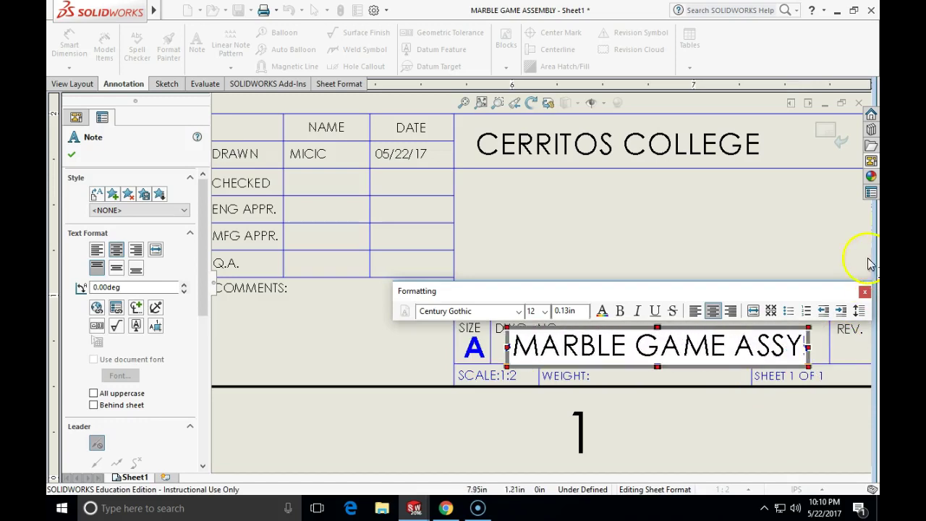
{"action": "left_click", "coordinate": [765, 255]}
Step: Set the REV. note in the title block to 1
{"action": "scroll", "coordinate": [832, 347], "scroll_direction": "up", "scroll_amount": 1}
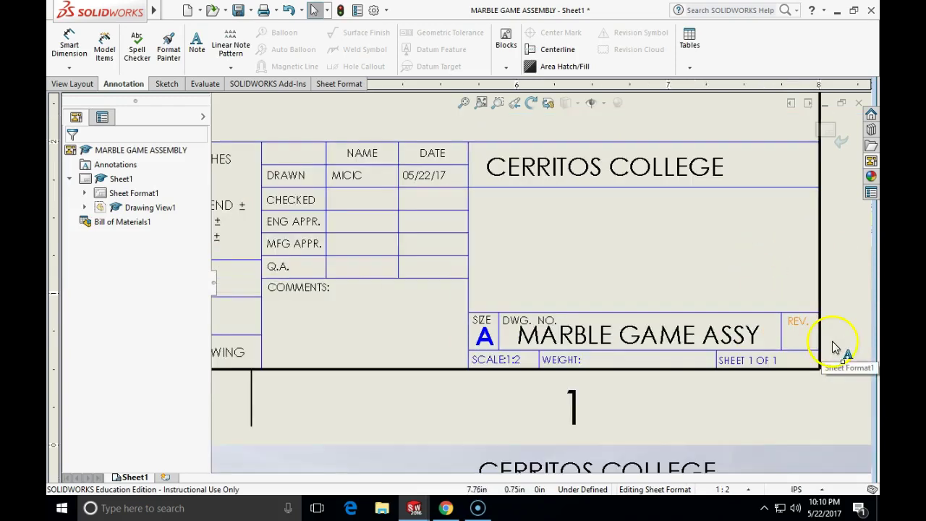
{"action": "scroll", "coordinate": [821, 346], "scroll_direction": "down", "scroll_amount": 2}
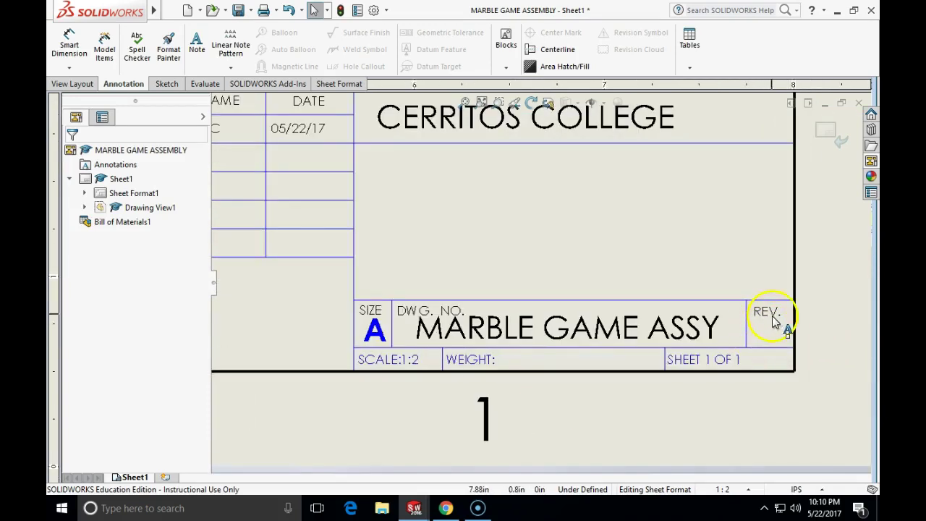
{"action": "double_click", "coordinate": [771, 317]}
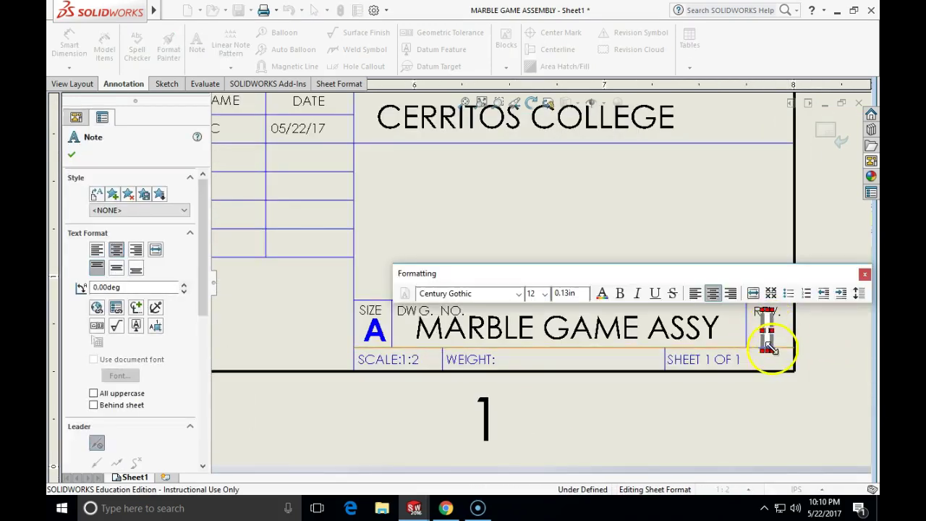
{"action": "type", "text": "1"}
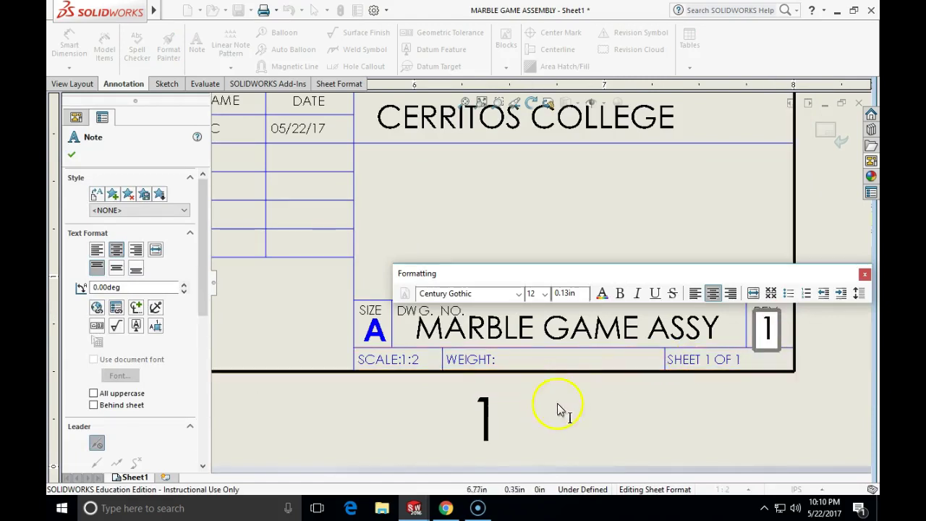
{"action": "left_click", "coordinate": [515, 369]}
Step: Start entering a weight value after WEIGHT: in the title block
{"action": "left_click", "coordinate": [505, 366]}
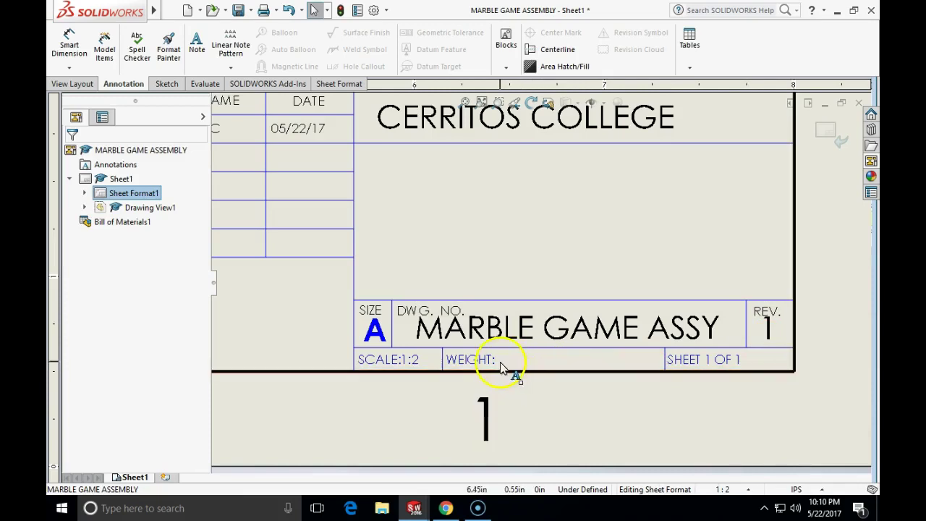
{"action": "double_click", "coordinate": [501, 367]}
{"action": "left_click", "coordinate": [496, 364]}
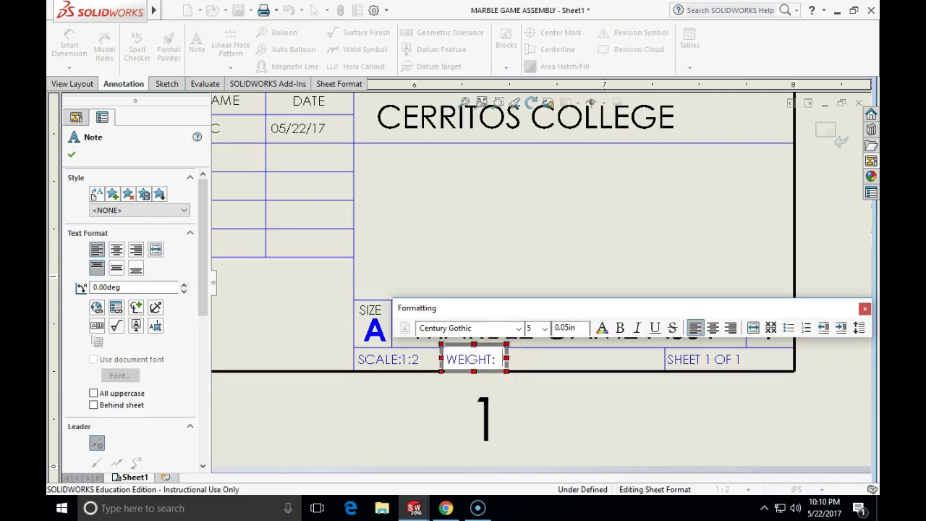
{"action": "left_click", "coordinate": [395, 361]}
{"action": "type", "text": "35"}
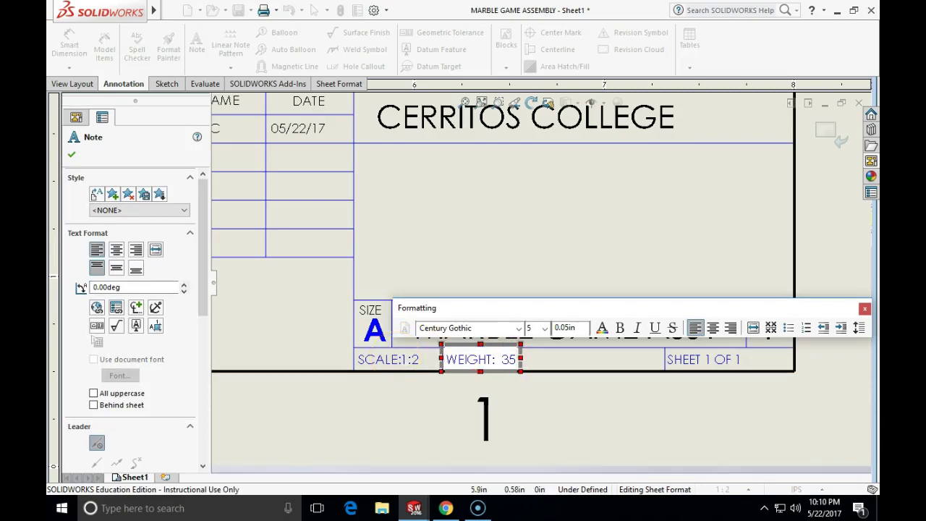
{"action": "key", "text": "BackSpace"}
{"action": "key", "text": "BackSpace"}
Step: Finish the WEIGHT entry as 25g
{"action": "type", "text": "25g"}
{"action": "left_click", "coordinate": [303, 376]}
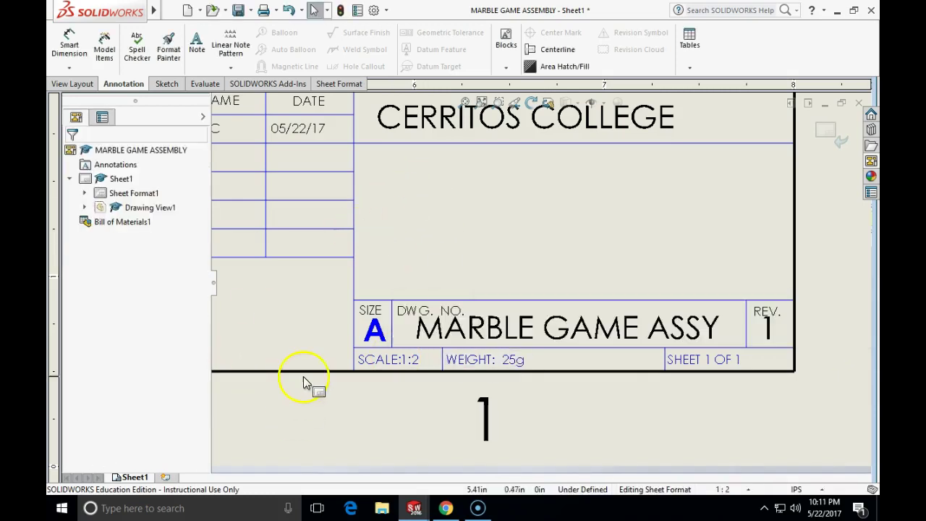
{"action": "scroll", "coordinate": [302, 375], "scroll_direction": "up", "scroll_amount": 4}
{"action": "scroll", "coordinate": [293, 271], "scroll_direction": "up", "scroll_amount": 3}
{"action": "scroll", "coordinate": [274, 303], "scroll_direction": "down", "scroll_amount": 5}
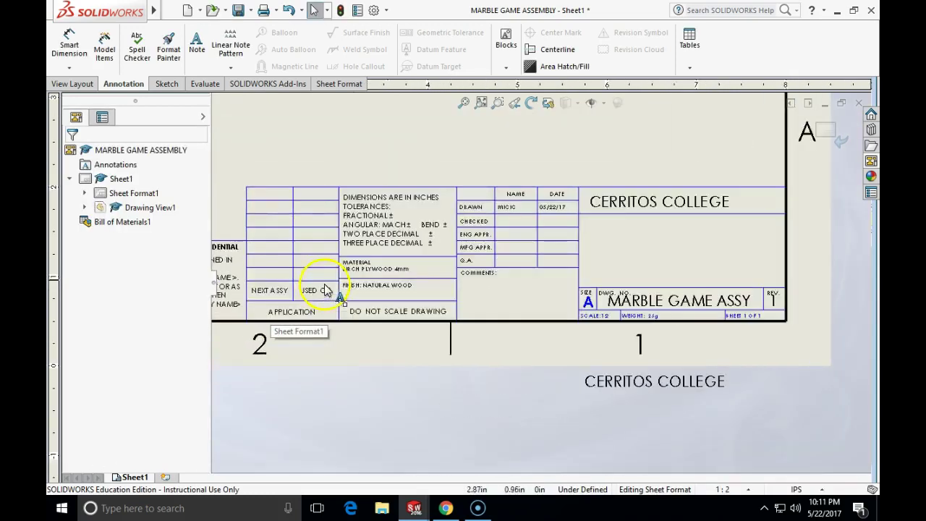
{"action": "scroll", "coordinate": [456, 246], "scroll_direction": "up", "scroll_amount": 2}
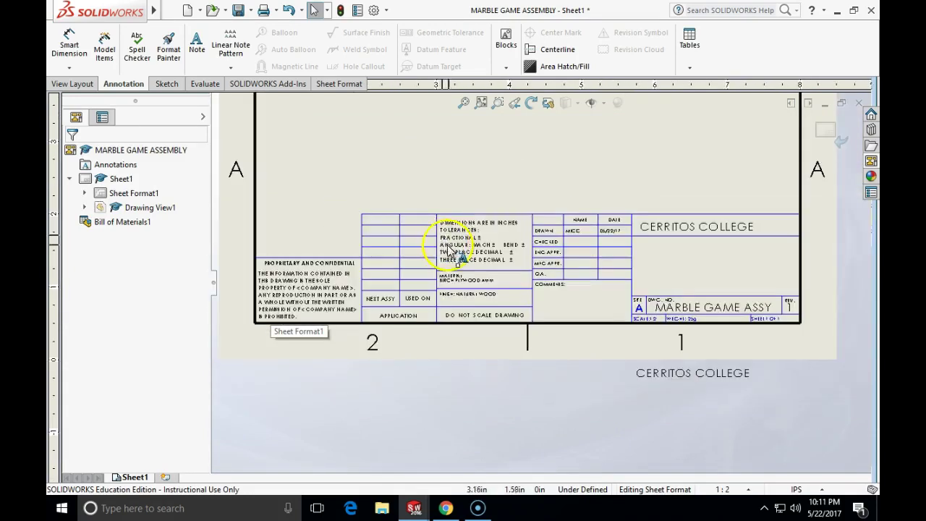
{"action": "scroll", "coordinate": [516, 238], "scroll_direction": "down", "scroll_amount": 4}
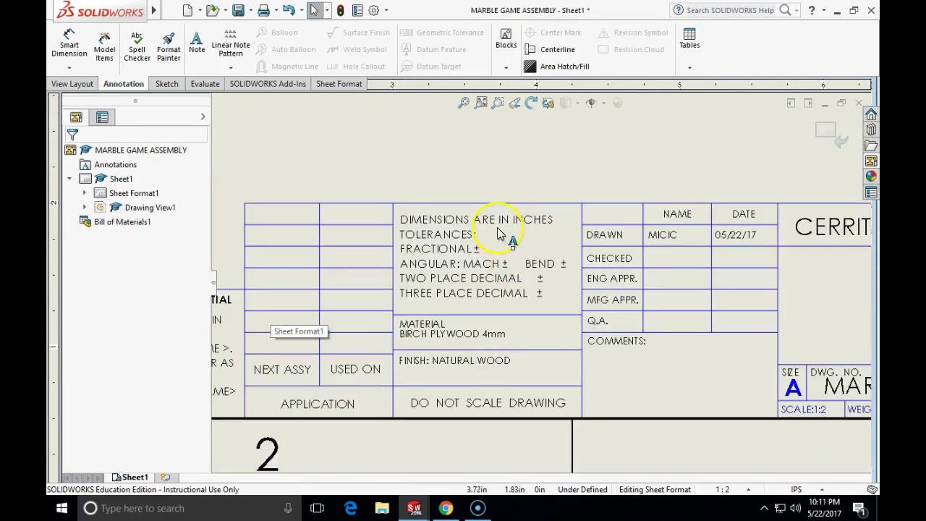
Step: Switch units to MMGS, change INCHES to MM, and set angular tolerance ±1 without BEND
{"action": "left_click", "coordinate": [813, 490]}
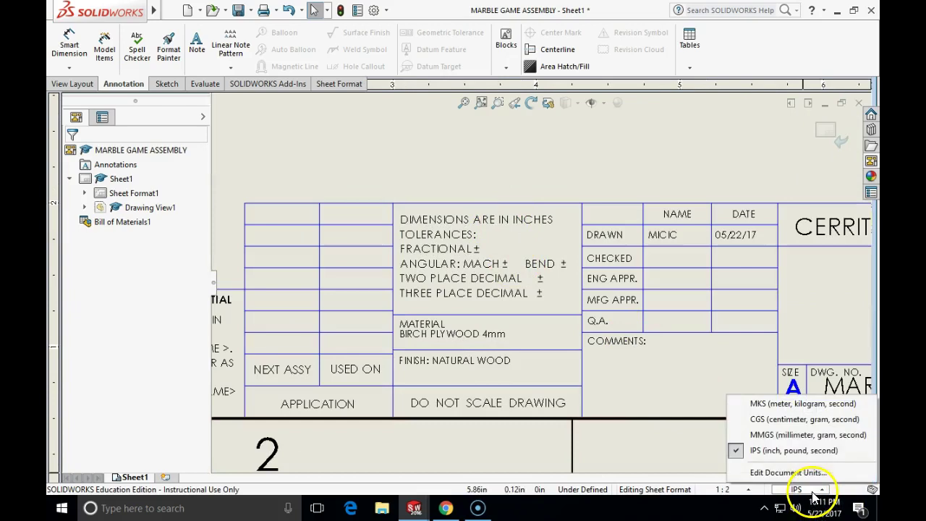
{"action": "left_click", "coordinate": [767, 435]}
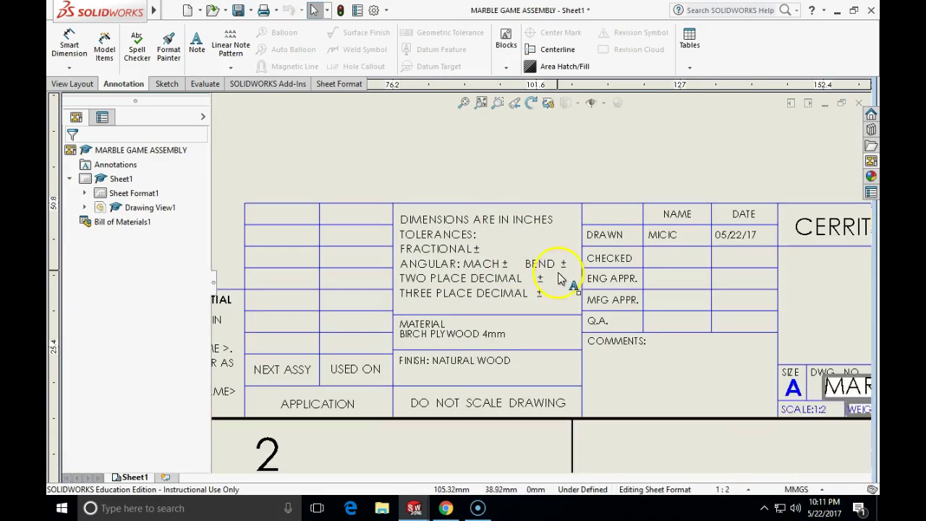
{"action": "double_click", "coordinate": [498, 217]}
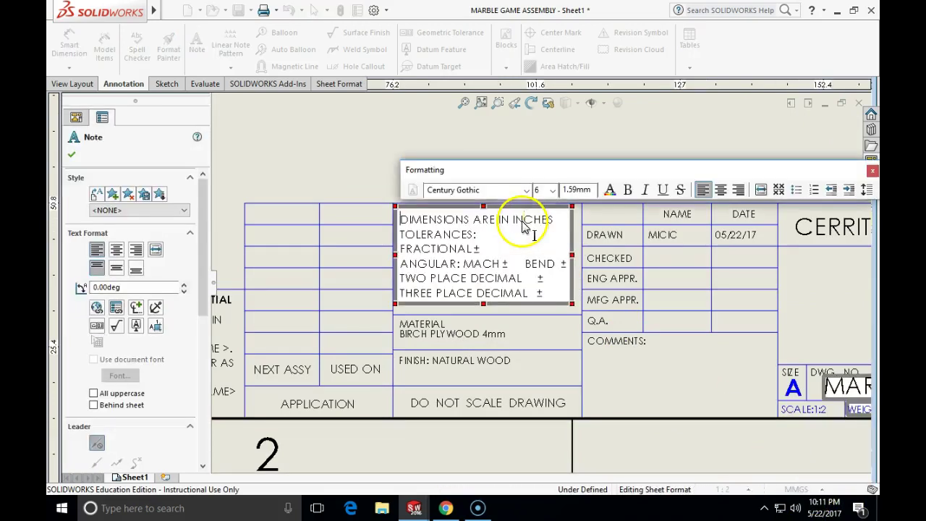
{"action": "left_click", "coordinate": [553, 223]}
{"action": "key", "text": "BackSpace"}
{"action": "key", "text": "BackSpace"}
{"action": "key", "text": "BackSpace"}
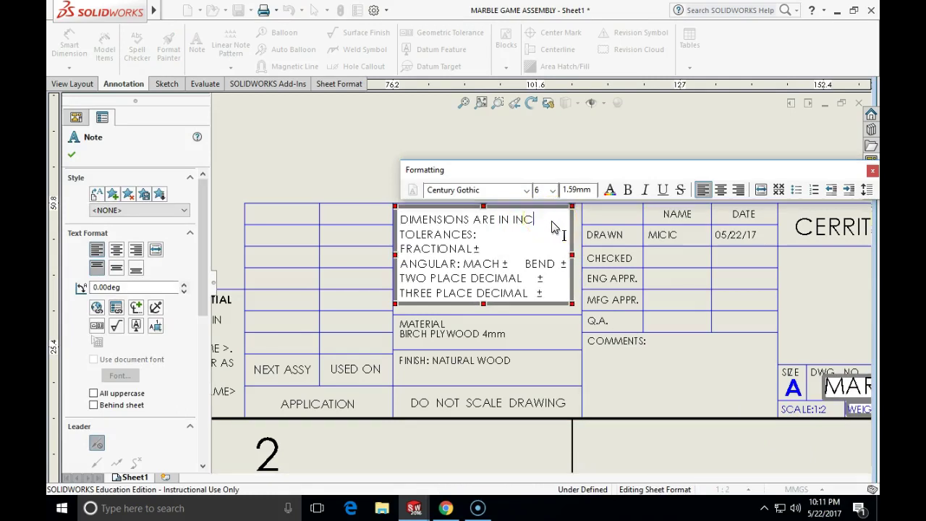
{"action": "key", "text": "BackSpace"}
{"action": "key", "text": "BackSpace"}
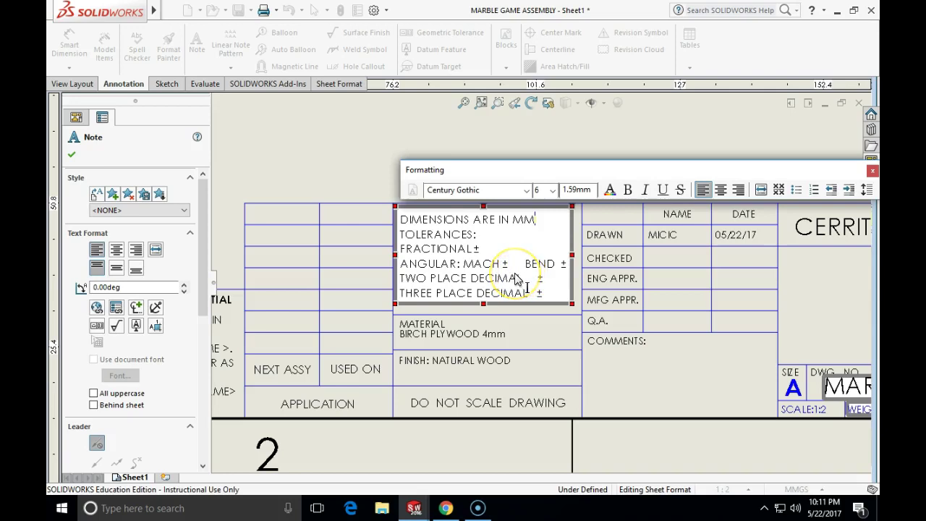
{"action": "type", "text": "1"}
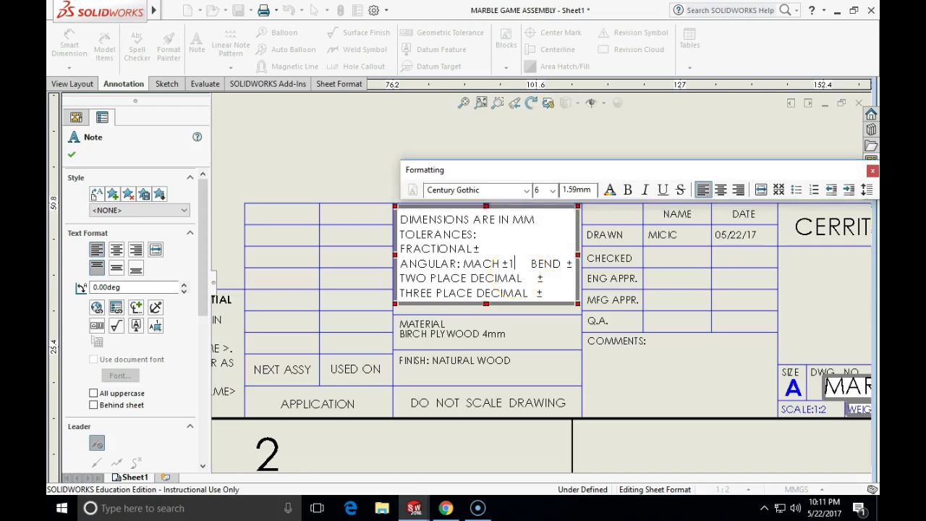
{"action": "left_click_drag", "start_coordinate": [532, 264], "coordinate": [571, 274]}
{"action": "key", "text": "Delete"}
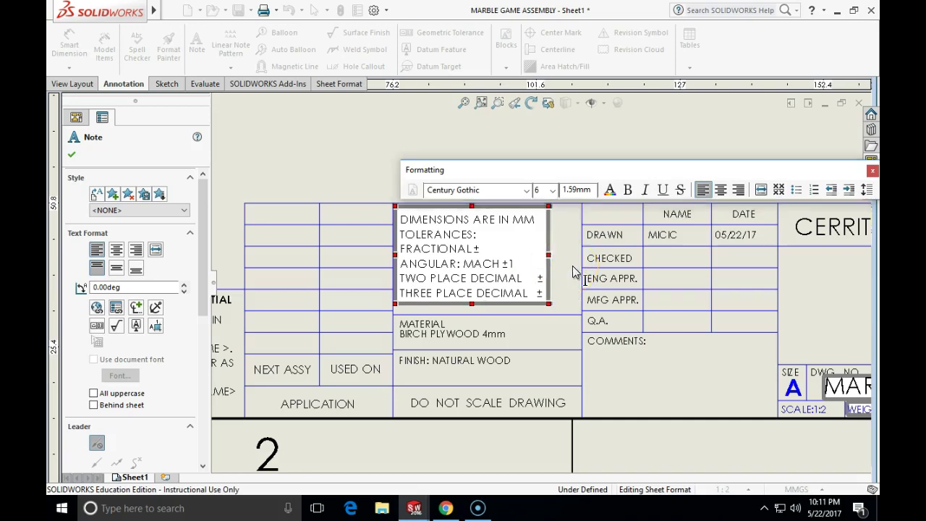
Step: Remove the FRACTIONAL line and set two-place ±.5 and three-place ±.1 tolerances
{"action": "left_click_drag", "start_coordinate": [570, 278], "coordinate": [397, 251]}
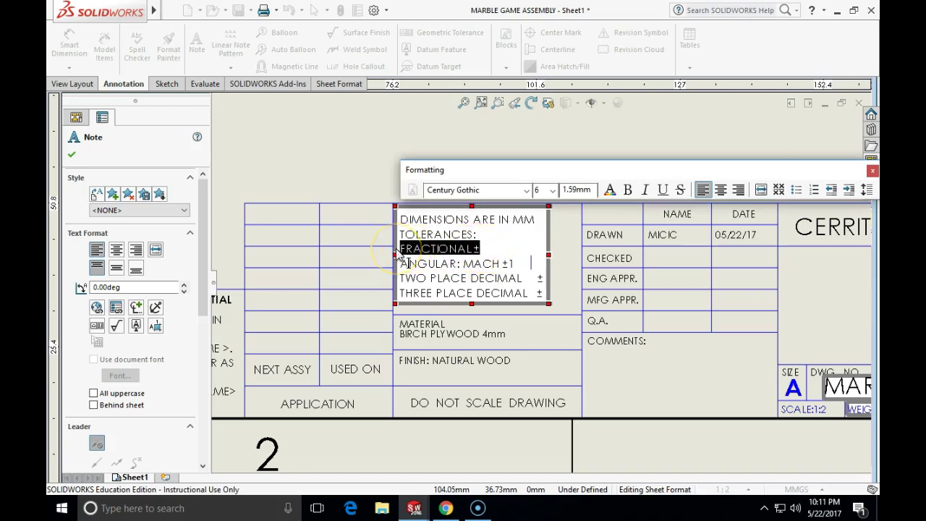
{"action": "key", "text": "Delete"}
{"action": "left_click", "coordinate": [538, 281]}
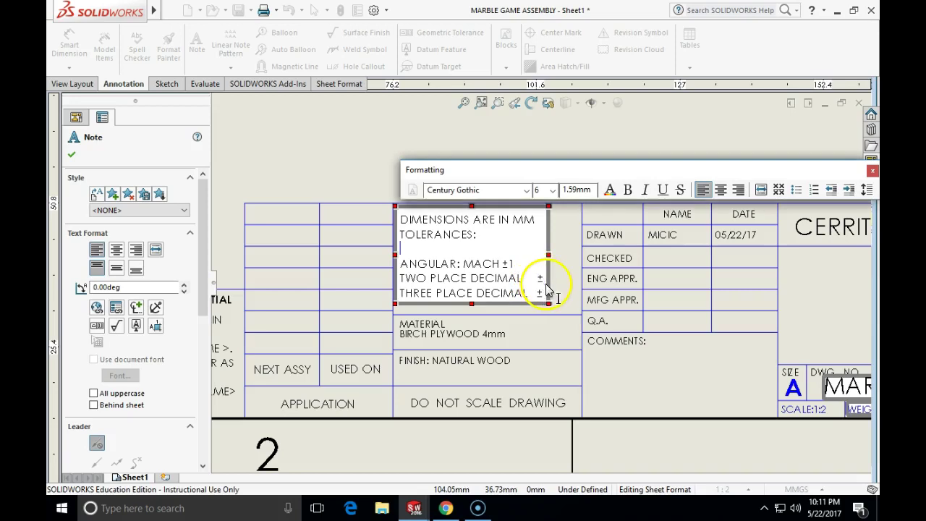
{"action": "type", "text": ".1"}
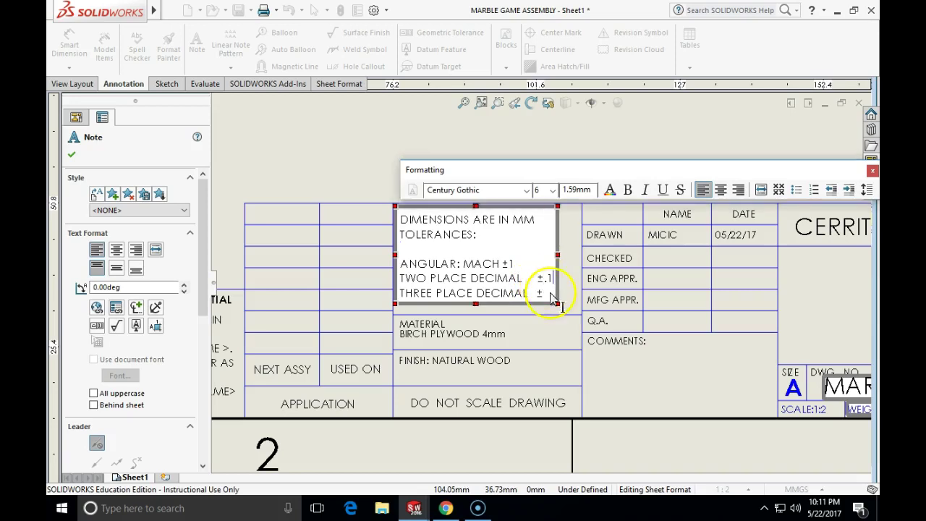
{"action": "key", "text": "BackSpace"}
{"action": "key", "text": "BackSpace"}
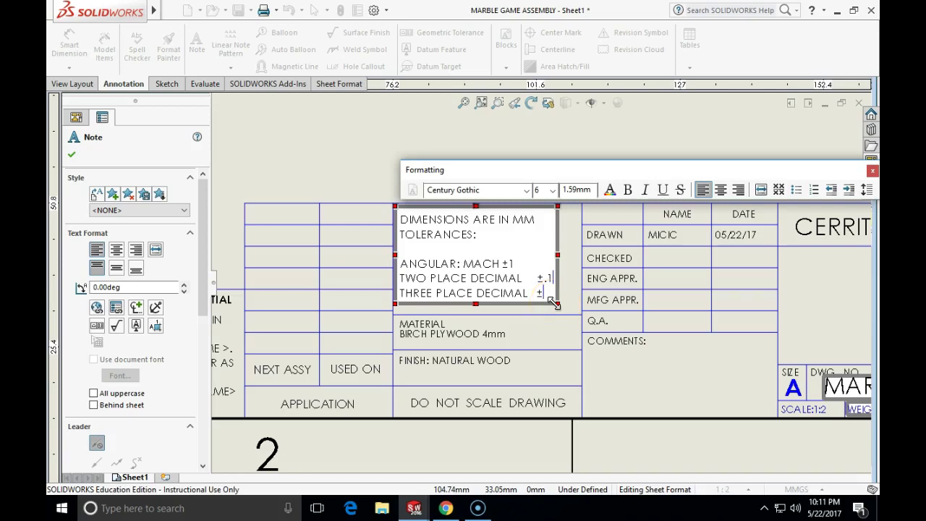
{"action": "key", "text": "Down"}
{"action": "type", "text": ".01"}
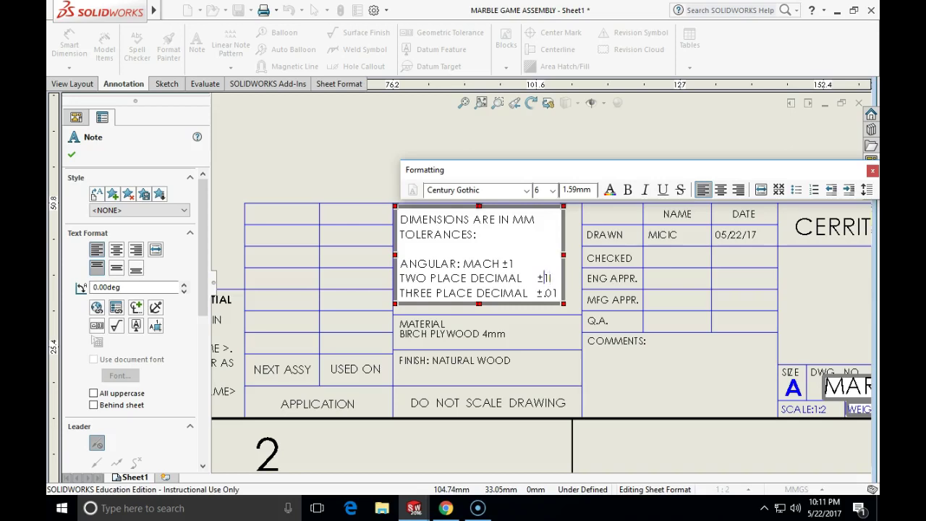
{"action": "type", "text": ".5"}
{"action": "key", "text": "BackSpace"}
{"action": "key", "text": "BackSpace"}
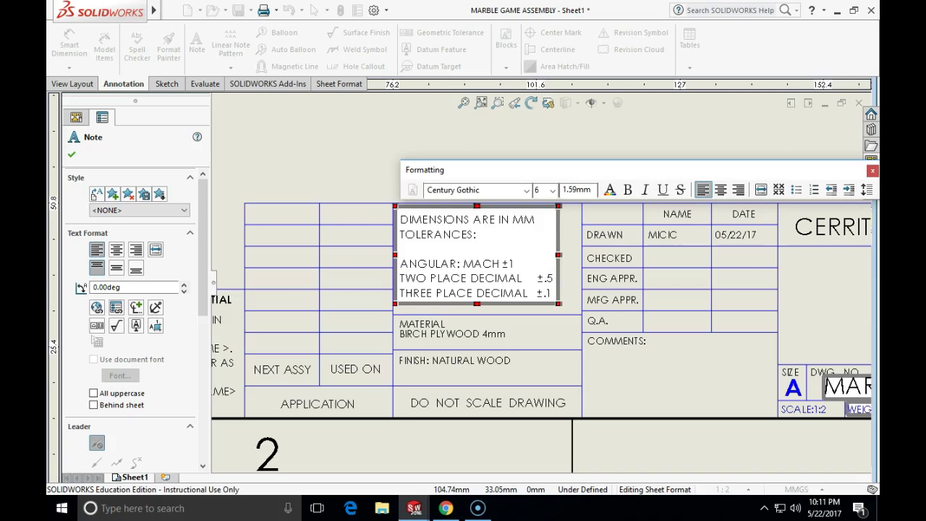
{"action": "left_click", "coordinate": [372, 176]}
Step: Zoom around the sheet to review the completed title block
{"action": "scroll", "coordinate": [559, 251], "scroll_direction": "up", "scroll_amount": 2}
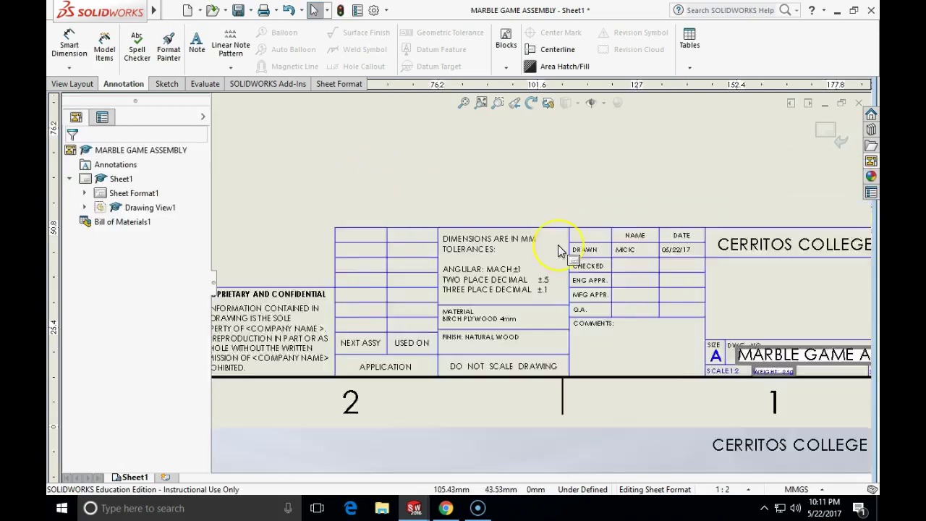
{"action": "scroll", "coordinate": [558, 251], "scroll_direction": "up", "scroll_amount": 3}
{"action": "scroll", "coordinate": [558, 251], "scroll_direction": "down", "scroll_amount": 2}
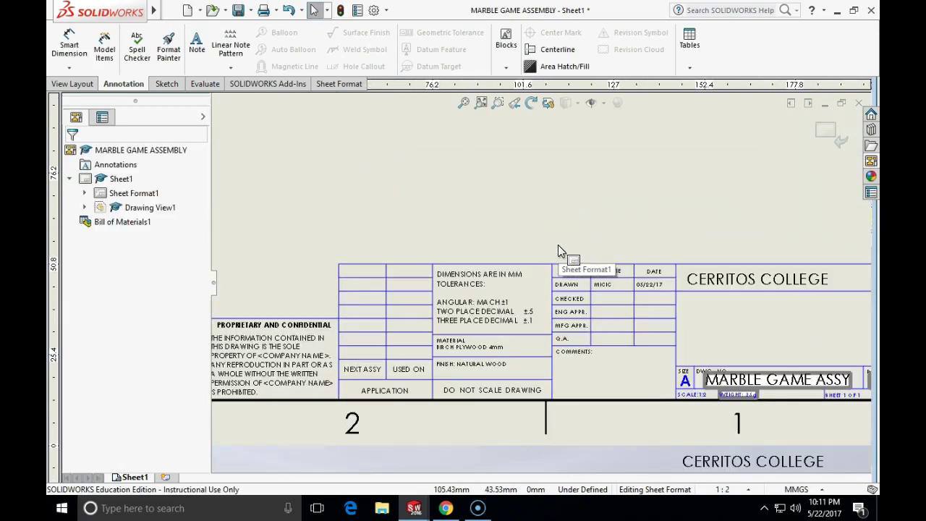
{"action": "scroll", "coordinate": [558, 249], "scroll_direction": "down", "scroll_amount": 1}
{"action": "scroll", "coordinate": [557, 251], "scroll_direction": "down", "scroll_amount": 1}
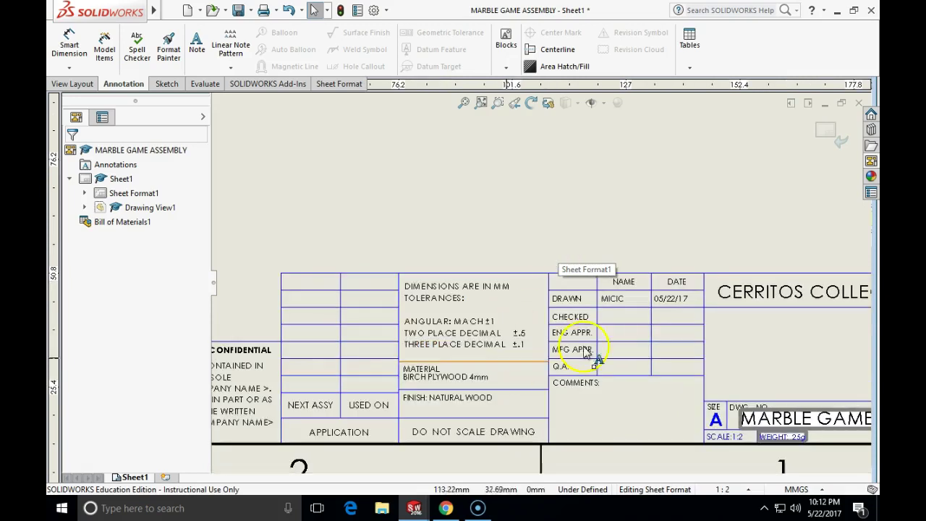
{"action": "left_click", "coordinate": [610, 326]}
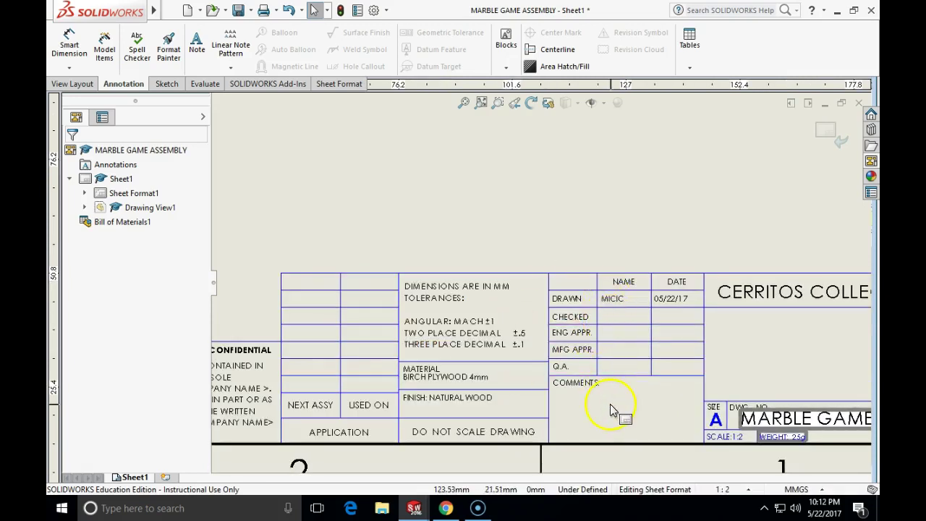
{"action": "scroll", "coordinate": [611, 408], "scroll_direction": "up", "scroll_amount": 3}
{"action": "left_click", "coordinate": [760, 338]}
{"action": "scroll", "coordinate": [744, 264], "scroll_direction": "up", "scroll_amount": 2}
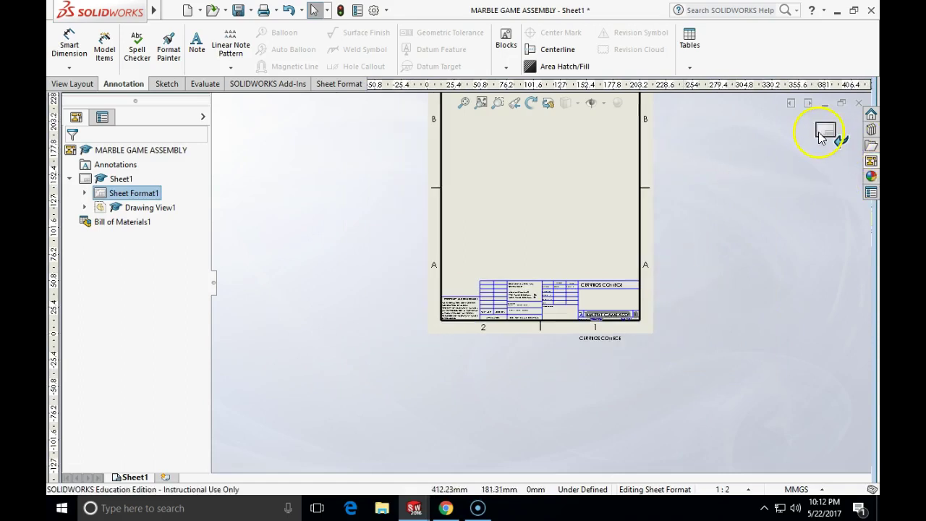